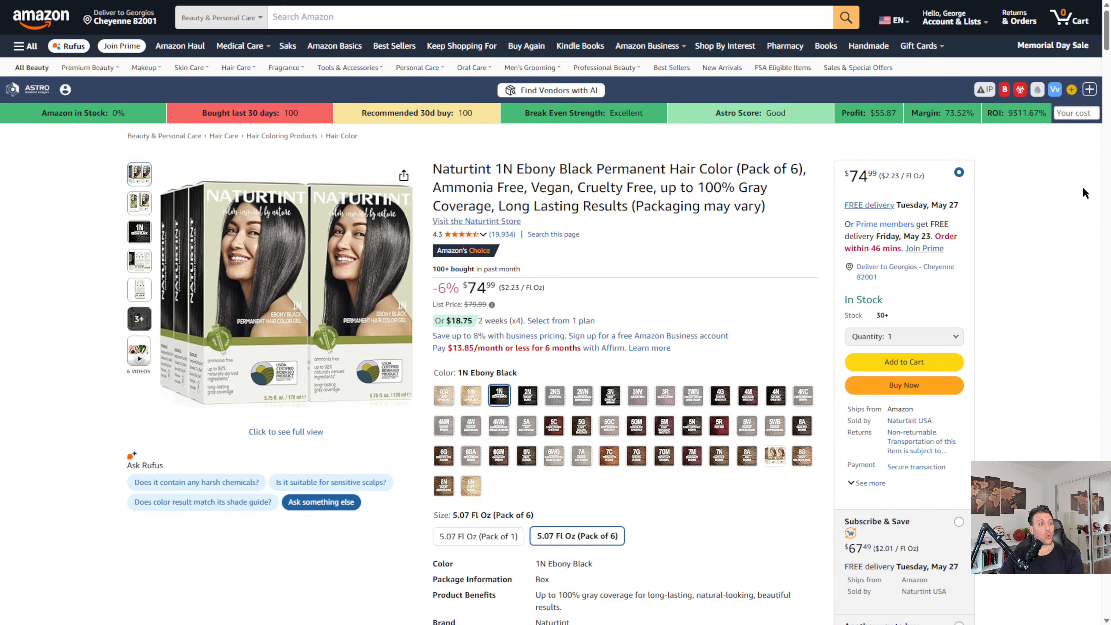
Step: Expand the Astro analytics panel on the hair color listing and review its AI-found suppliers
{"action": "left_click", "coordinate": [1090, 90]}
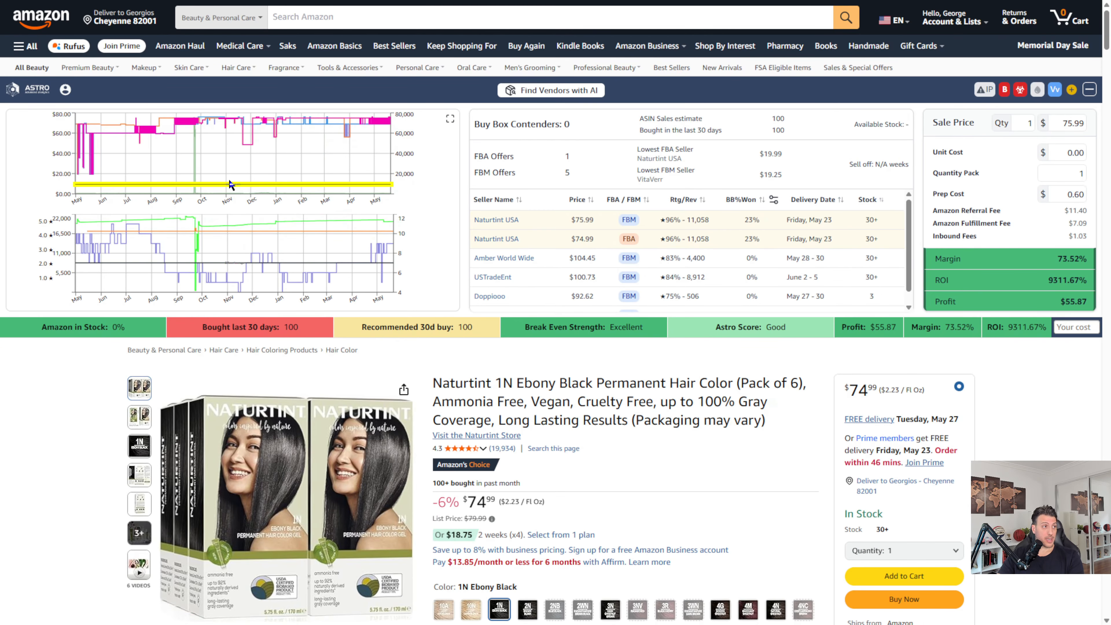
{"action": "mouse_move", "coordinate": [243, 232]}
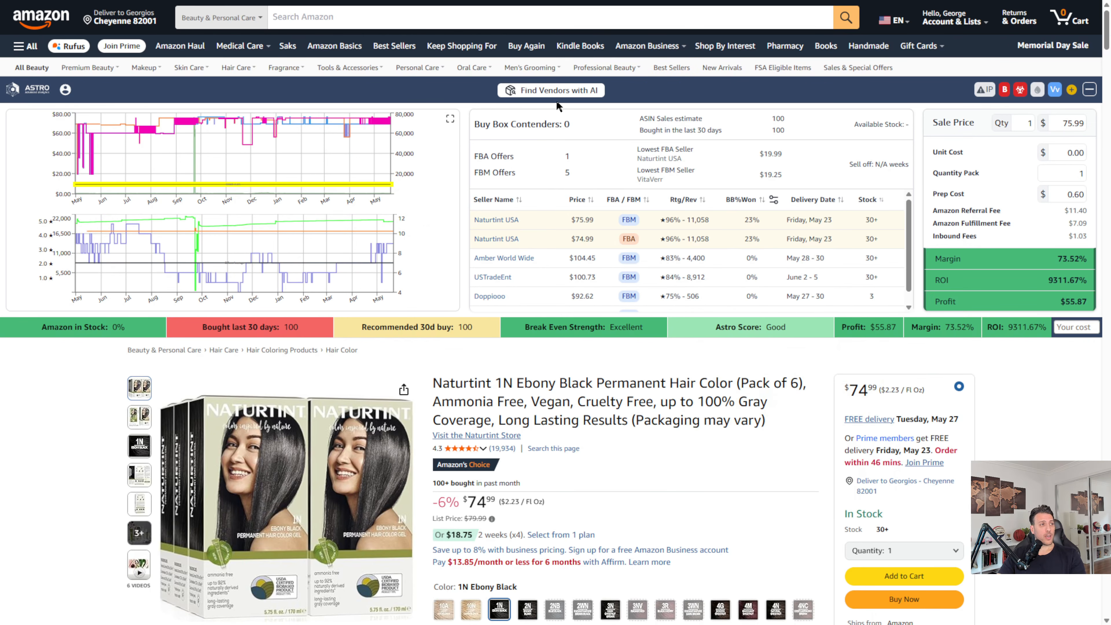
{"action": "left_click", "coordinate": [584, 97]}
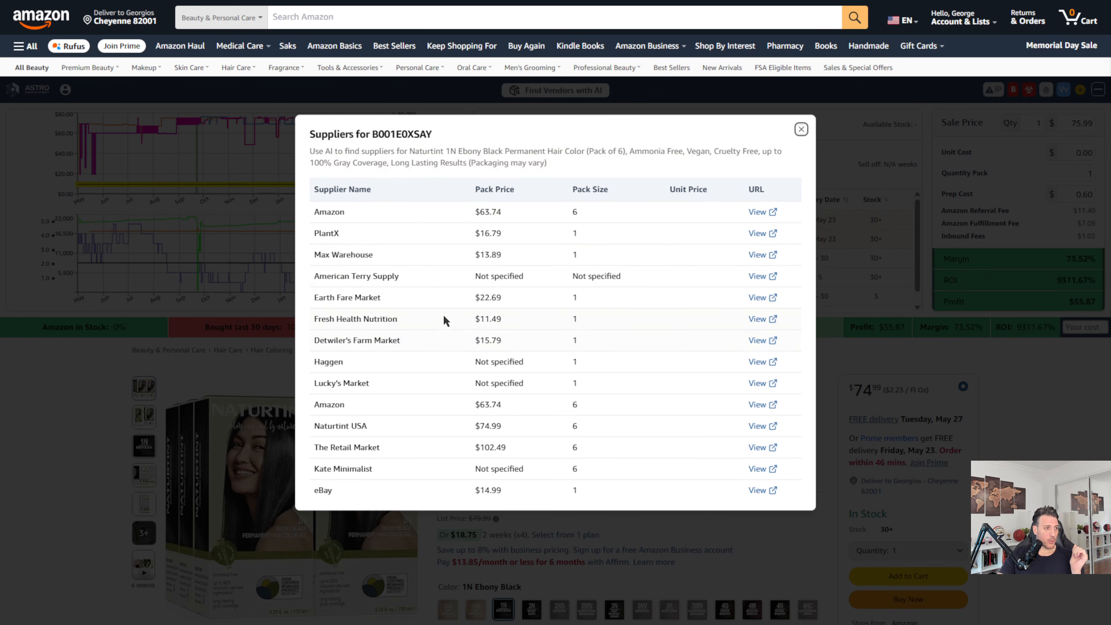
{"action": "left_click", "coordinate": [801, 130]}
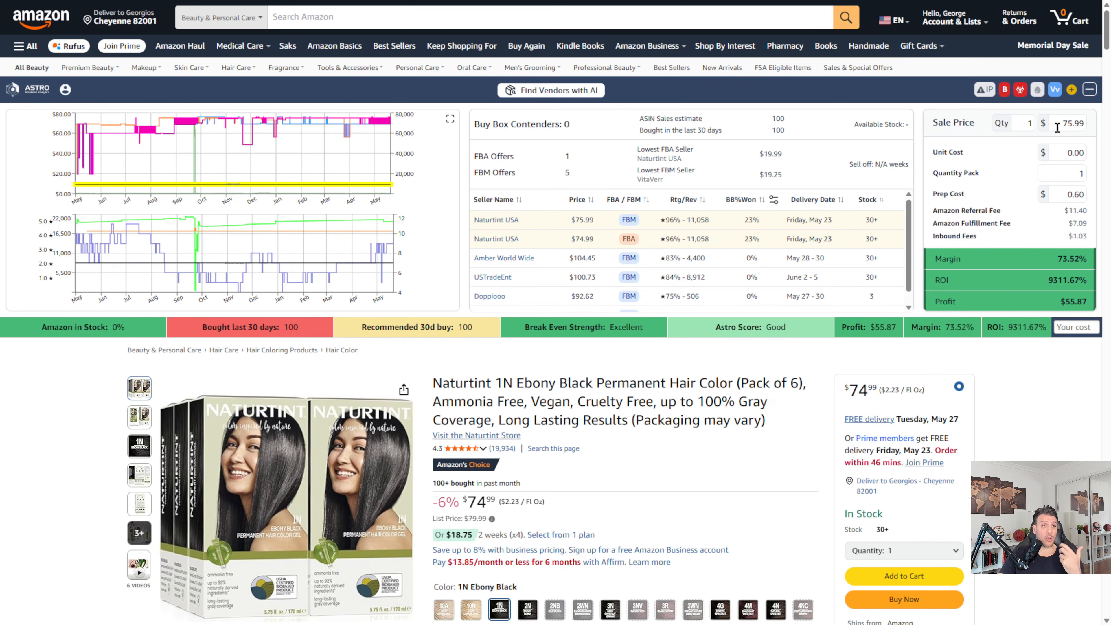
Step: Set the product's unit cost to $45.00 in the profit calculator
{"action": "left_click_drag", "start_coordinate": [1057, 151], "coordinate": [1079, 152]}
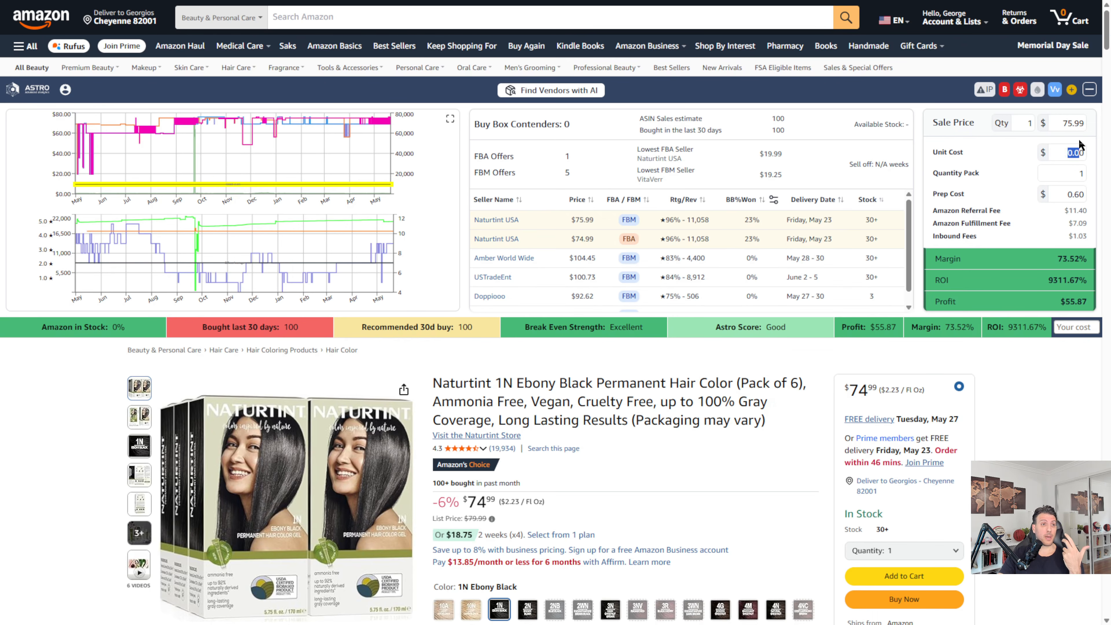
{"action": "type", "text": "450"}
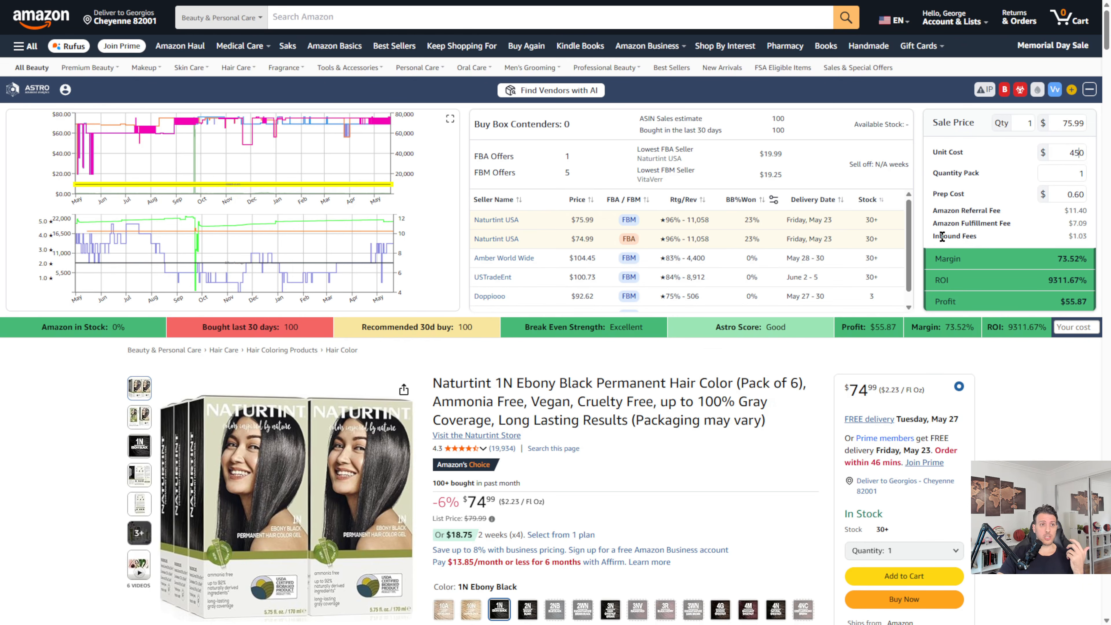
{"action": "key", "text": "Delete"}
{"action": "left_click", "coordinate": [942, 235]}
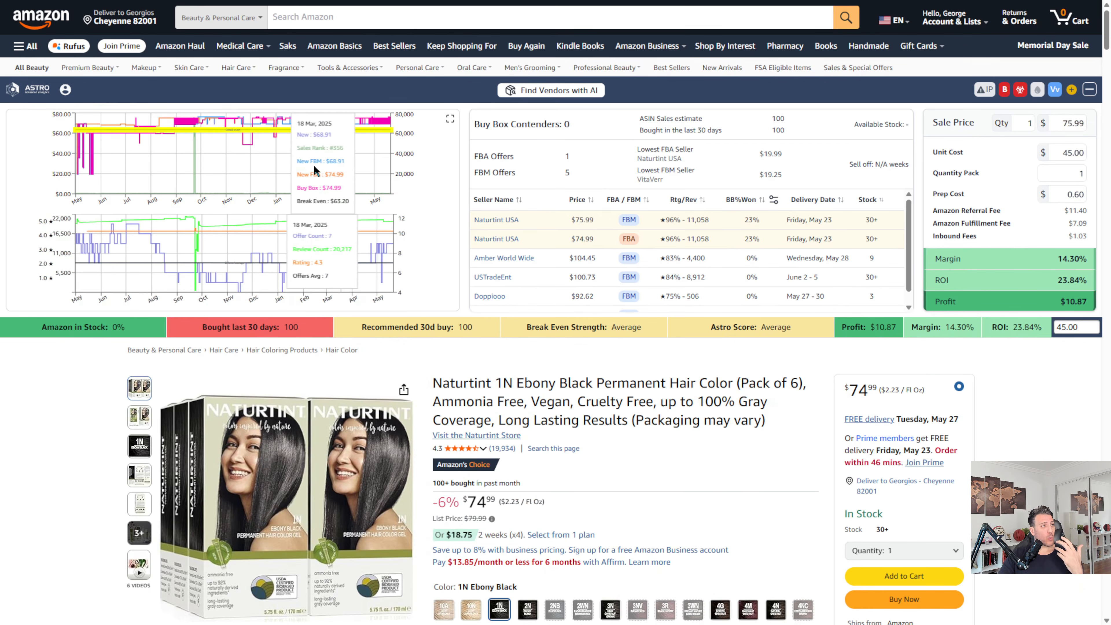
Step: Examine the enlarged one-year price and offer-count history charts against the break-even line
{"action": "left_click", "coordinate": [450, 119]}
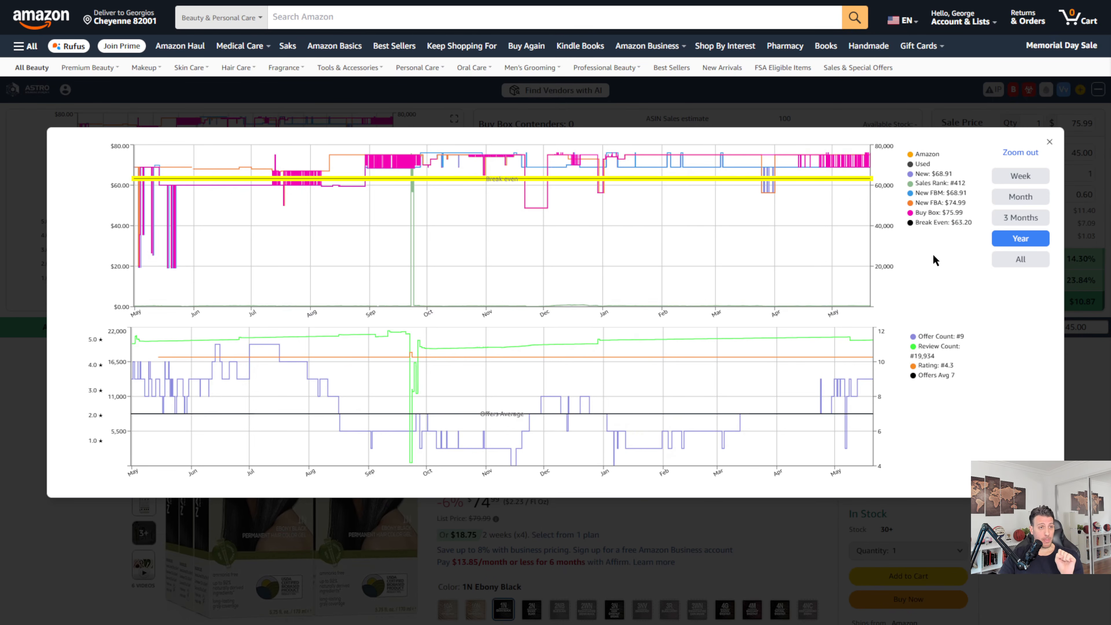
{"action": "left_click", "coordinate": [969, 108]}
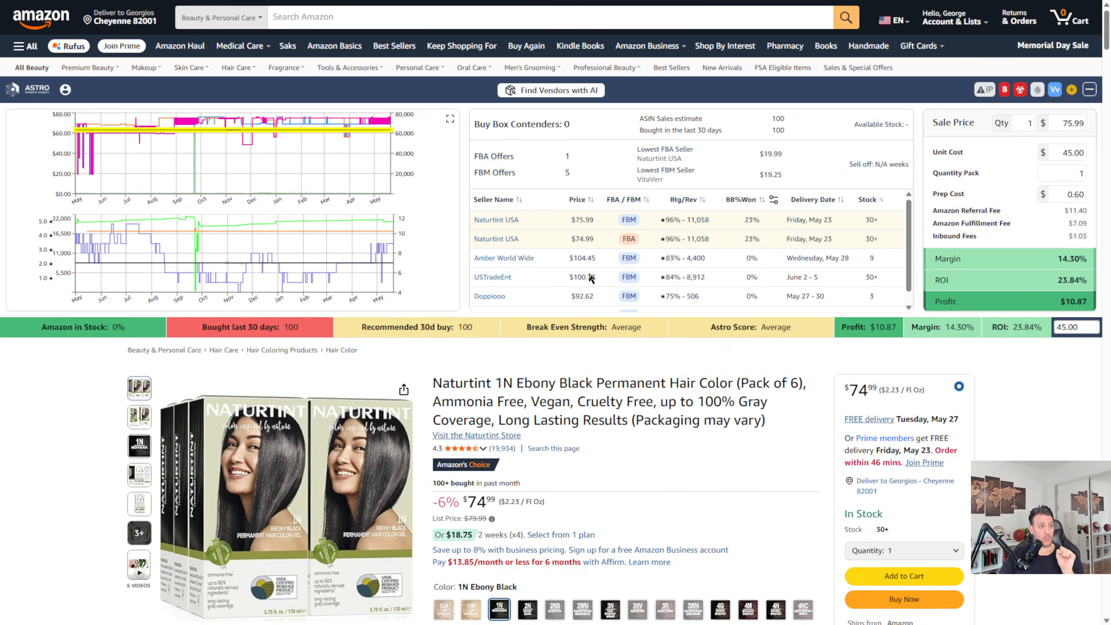
{"action": "left_click", "coordinate": [452, 124]}
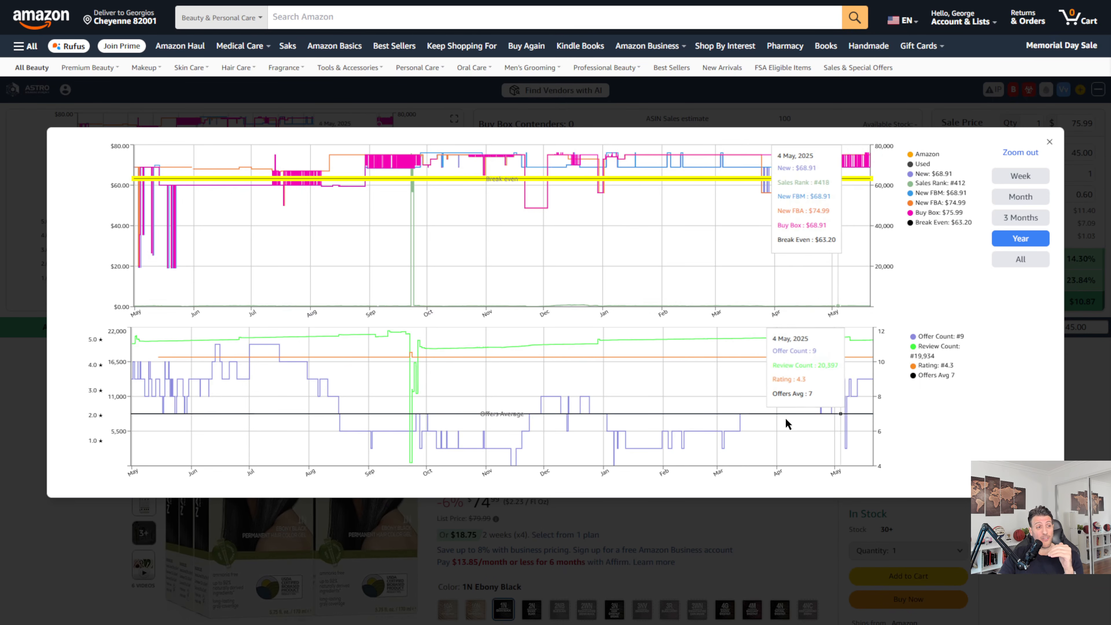
{"action": "left_click", "coordinate": [882, 113]}
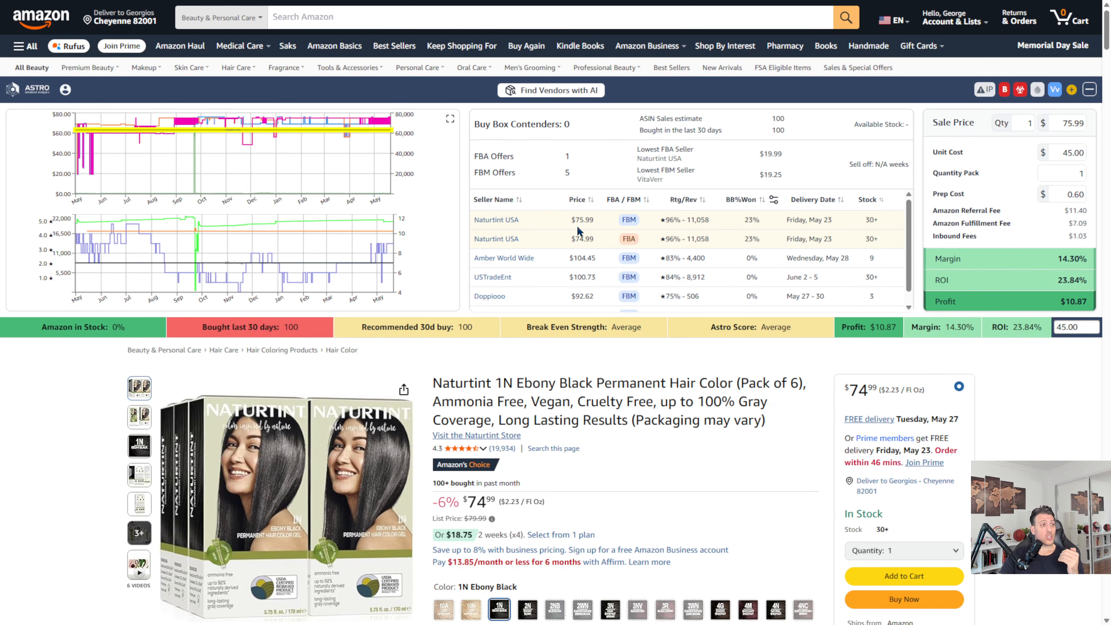
Step: Compare the seller offers by sorting on seller name, price, fulfilment type, rating, delivery date and stock
{"action": "left_click", "coordinate": [512, 207]}
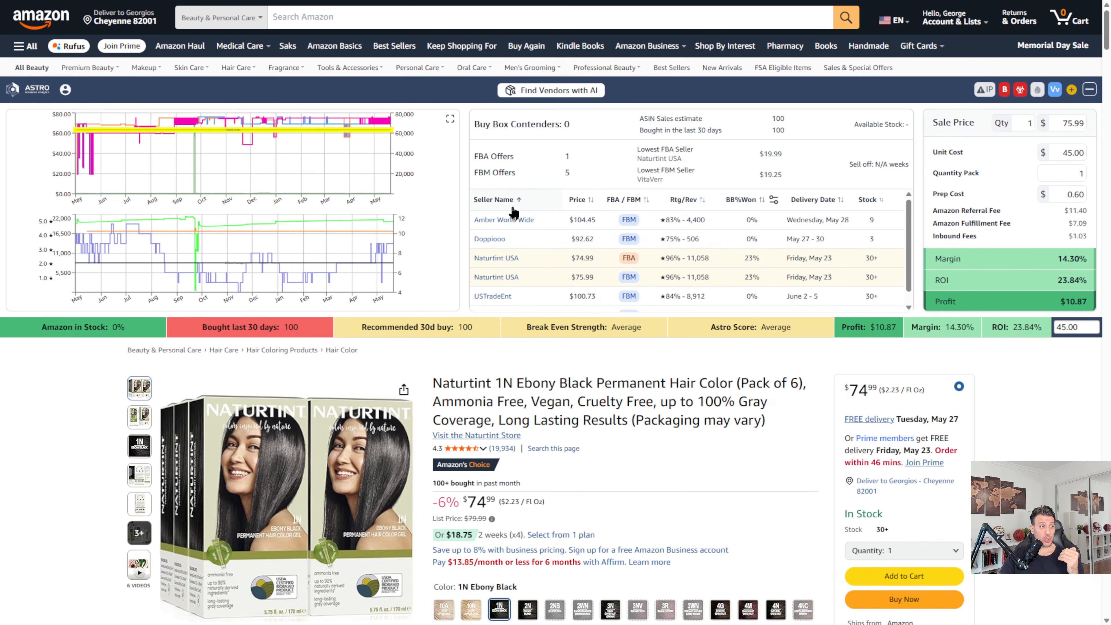
{"action": "left_click", "coordinate": [581, 209]}
{"action": "left_click", "coordinate": [582, 209]}
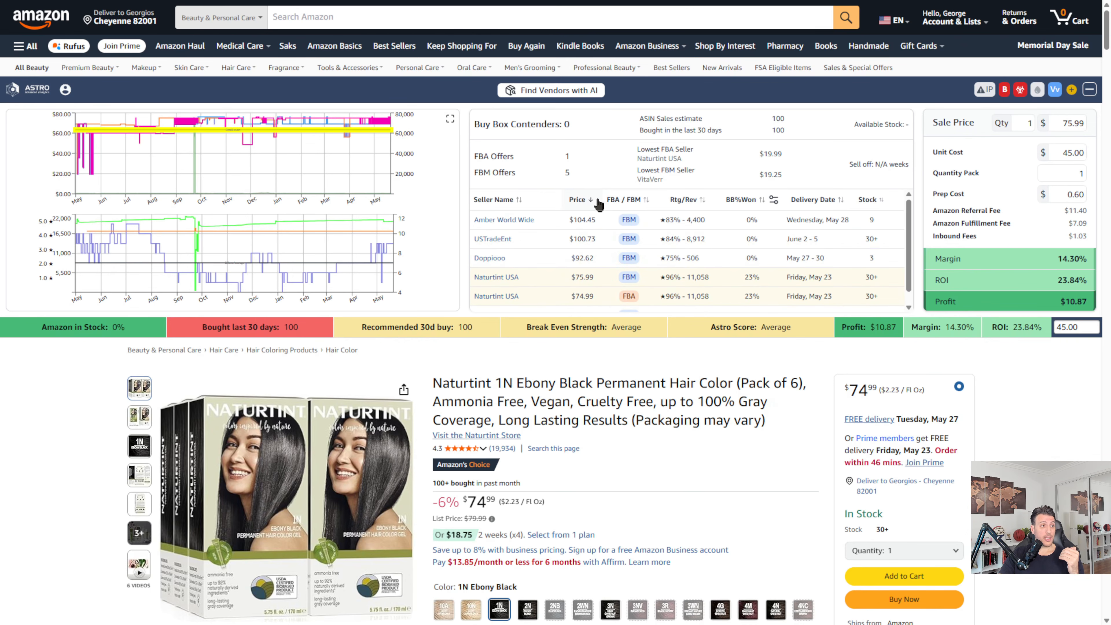
{"action": "left_click", "coordinate": [632, 203]}
{"action": "left_click", "coordinate": [632, 202]}
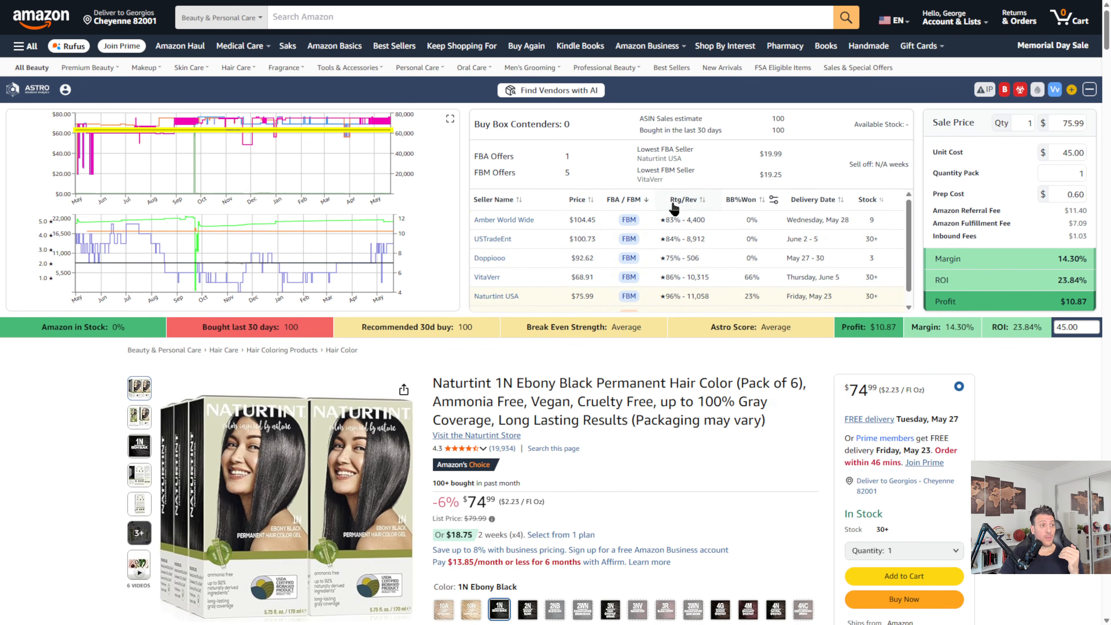
{"action": "left_click", "coordinate": [709, 201]}
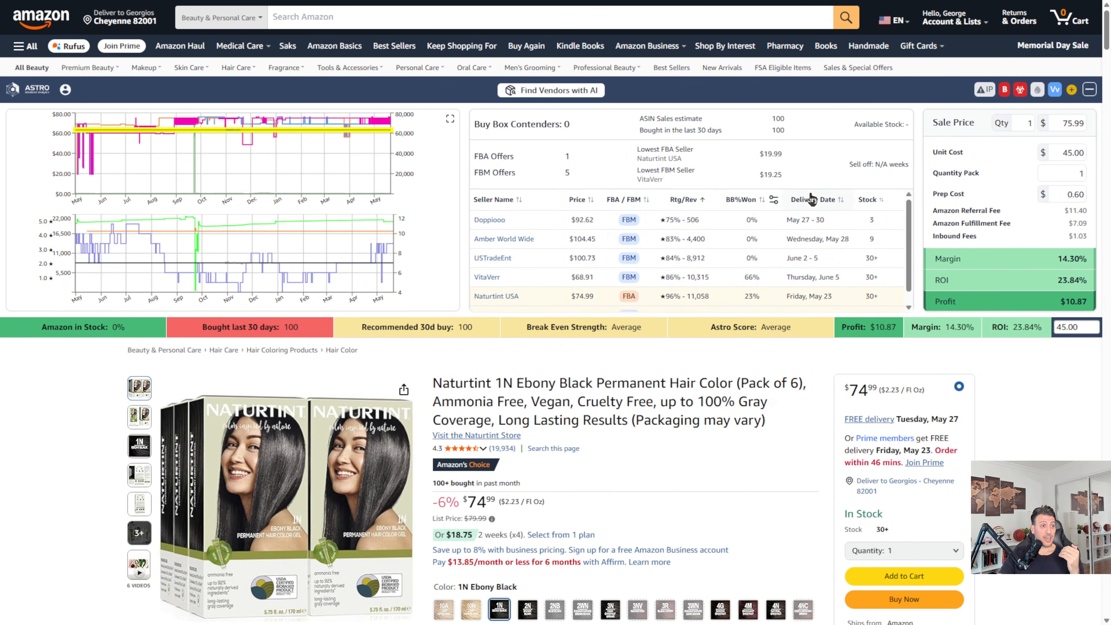
{"action": "left_click", "coordinate": [812, 201]}
{"action": "left_click", "coordinate": [880, 200]}
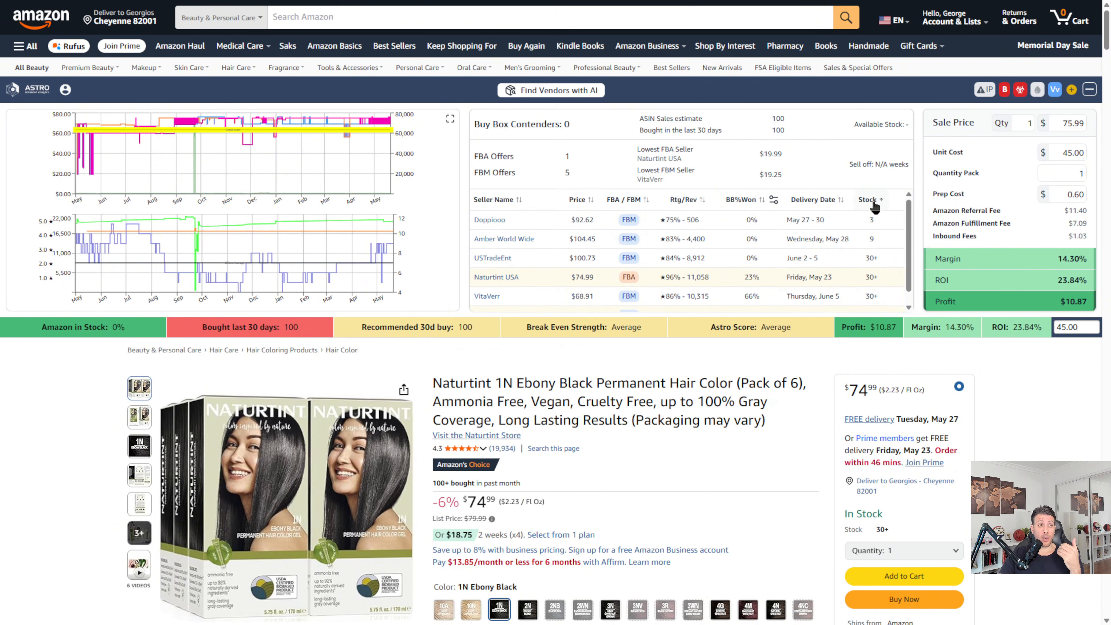
{"action": "left_click", "coordinate": [880, 201]}
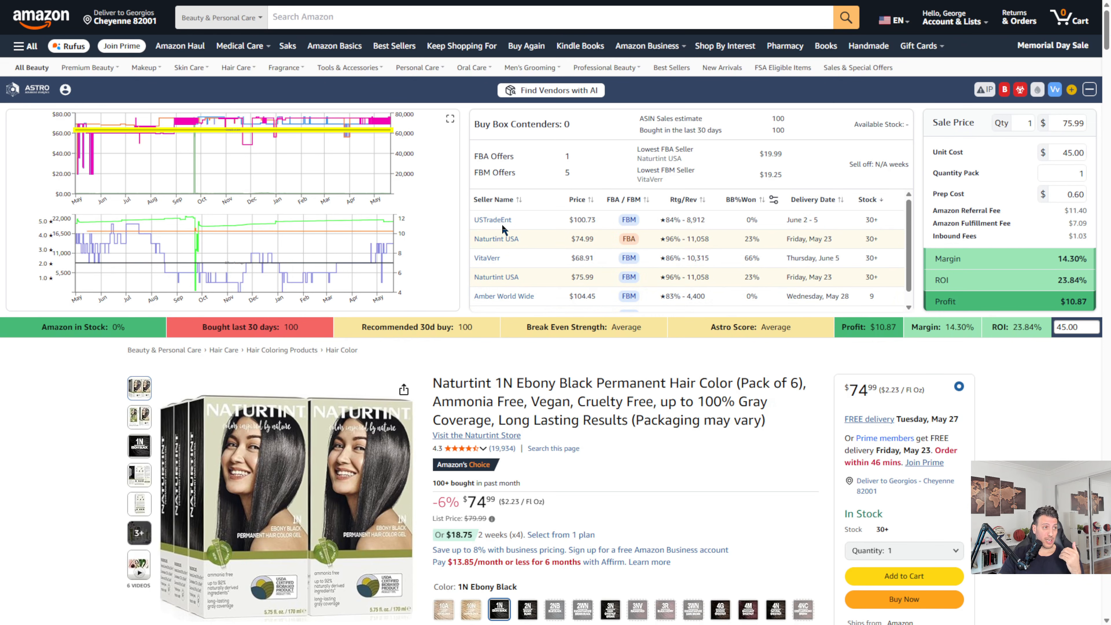
{"action": "left_click", "coordinate": [508, 200]}
{"action": "left_click", "coordinate": [507, 199]}
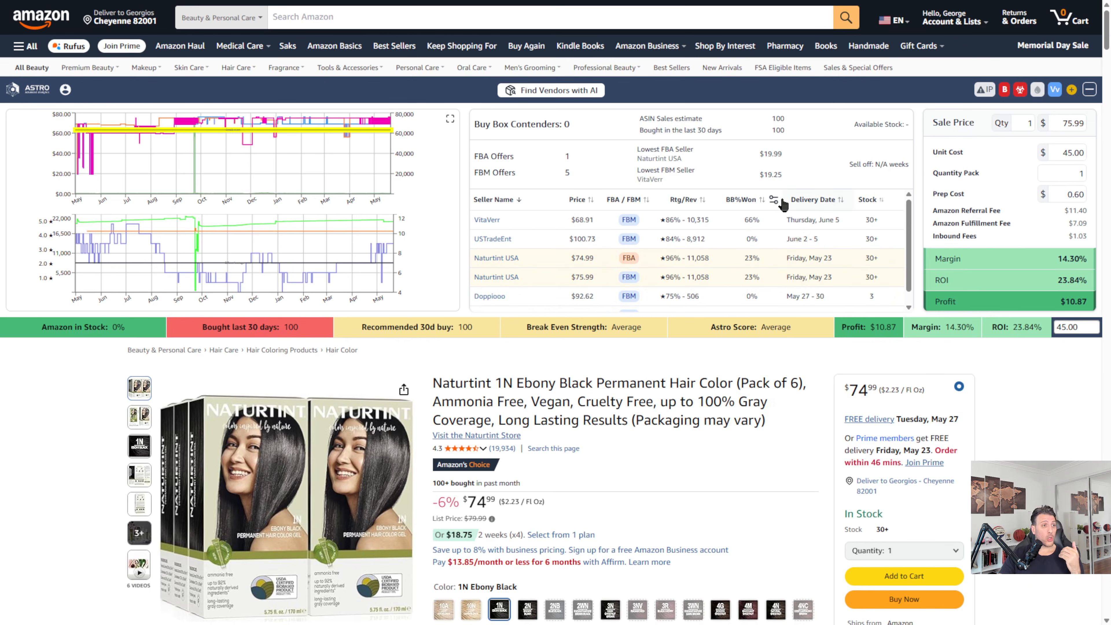
Step: Sort the seller offers by highest Buy Box win percentage and view the available Buy Box Winners periods
{"action": "left_click", "coordinate": [749, 200]}
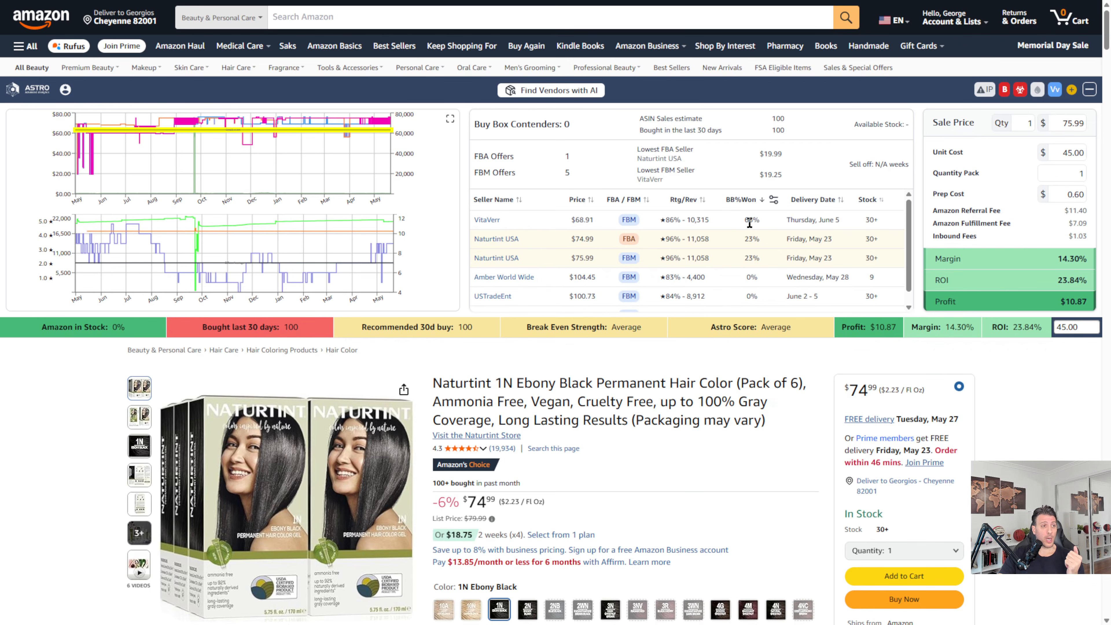
{"action": "left_click", "coordinate": [773, 201]}
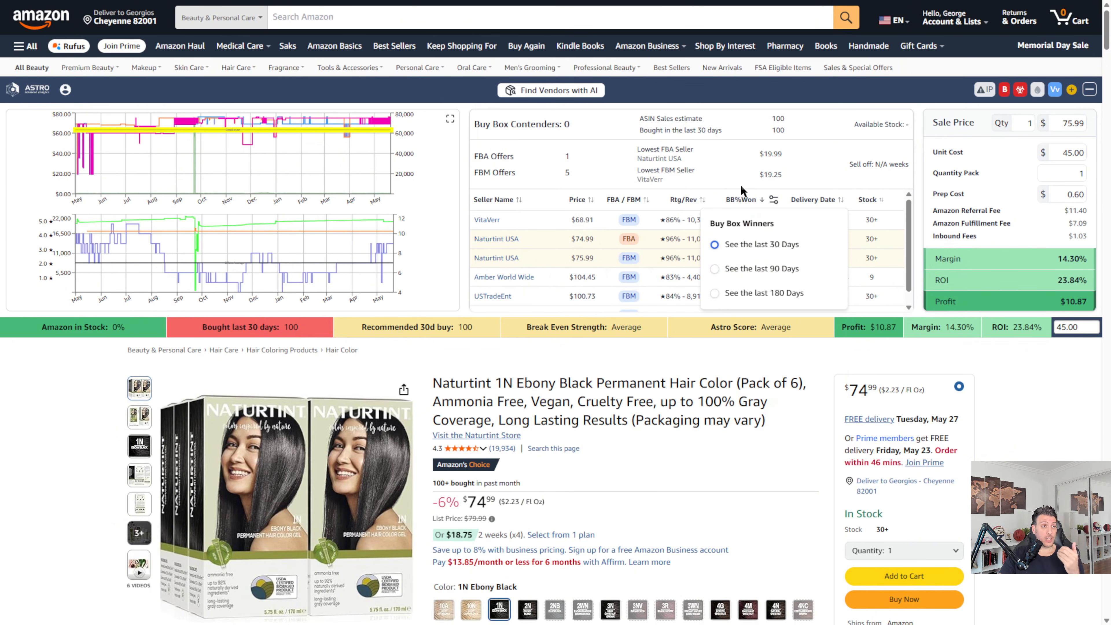
{"action": "left_click", "coordinate": [716, 165]}
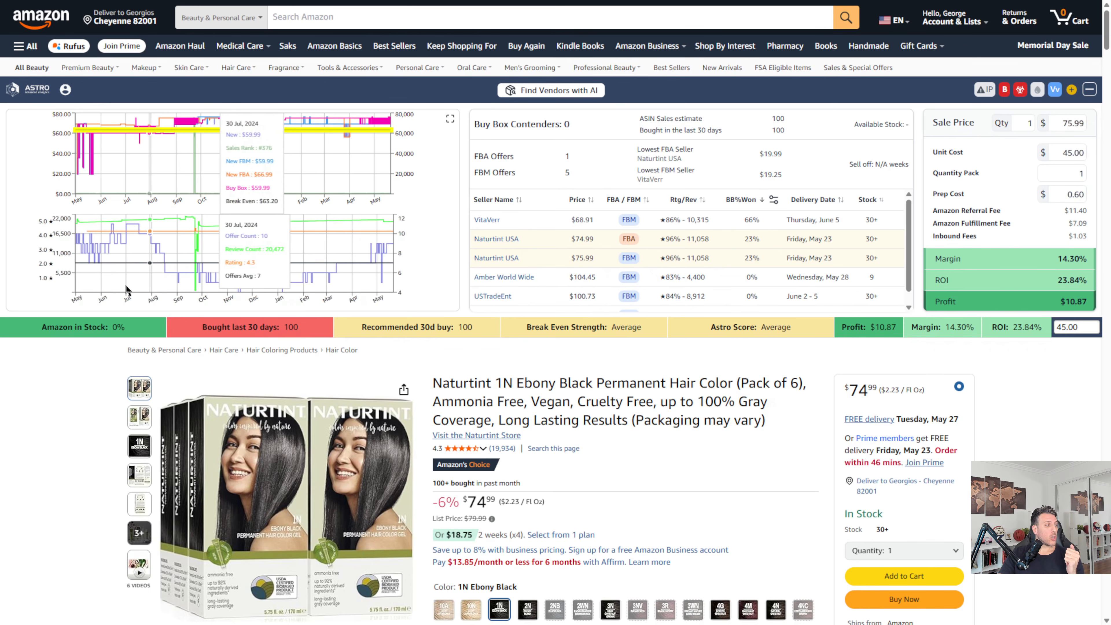
Step: View the details behind the Amazon in Stock, Bought last 30 days, Recommended 30d buy and Break Even Strength indicators
{"action": "mouse_move", "coordinate": [81, 329]}
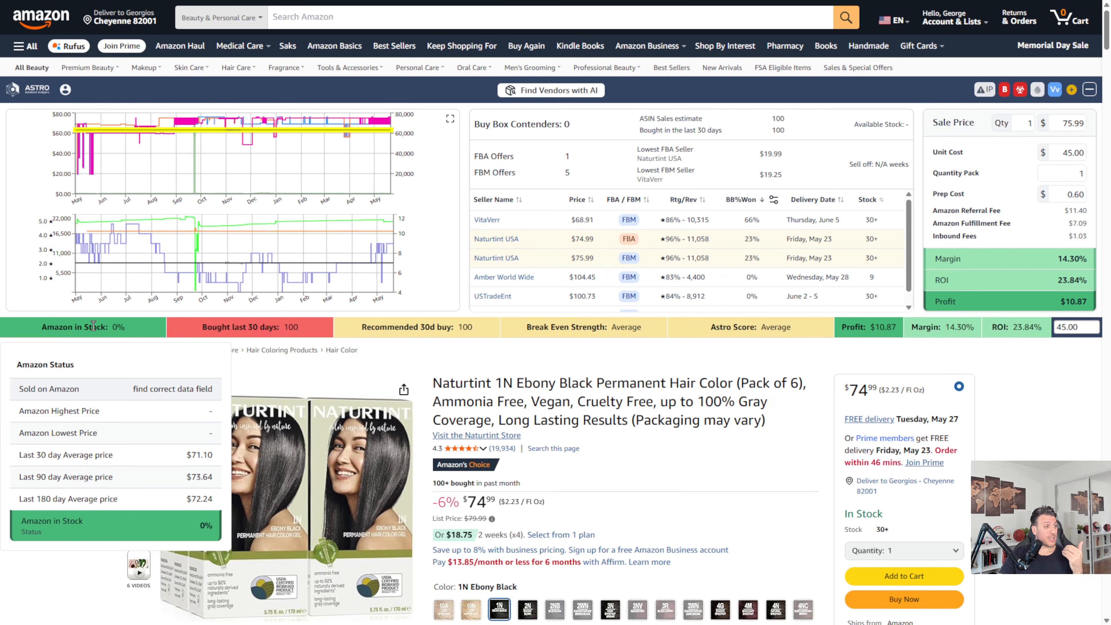
{"action": "mouse_move", "coordinate": [213, 323]}
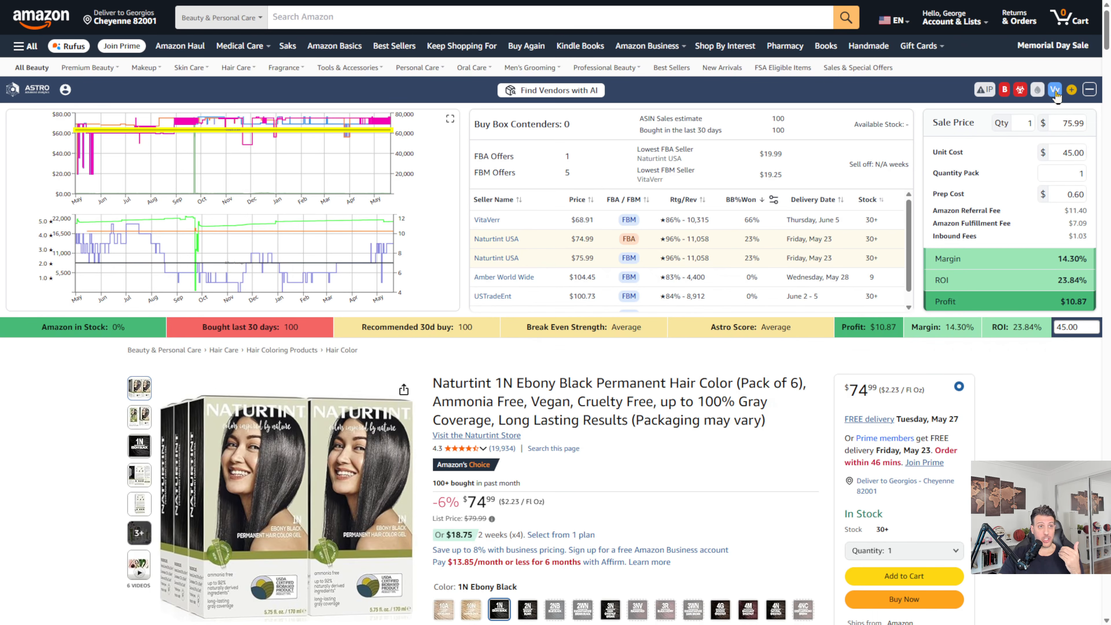
{"action": "mouse_move", "coordinate": [490, 327]}
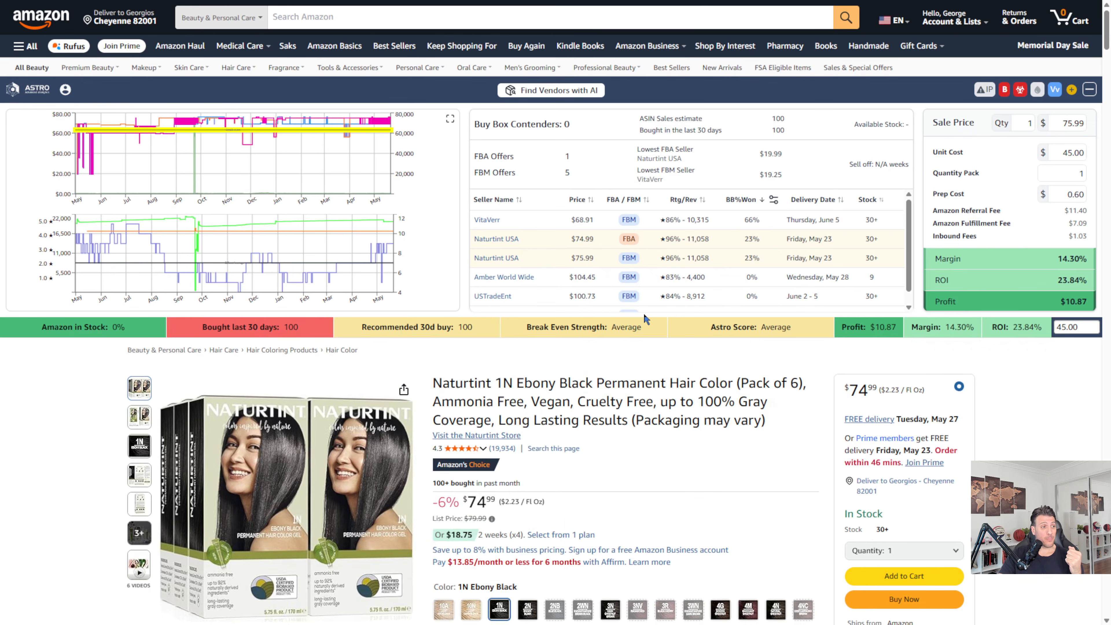
{"action": "mouse_move", "coordinate": [609, 329]}
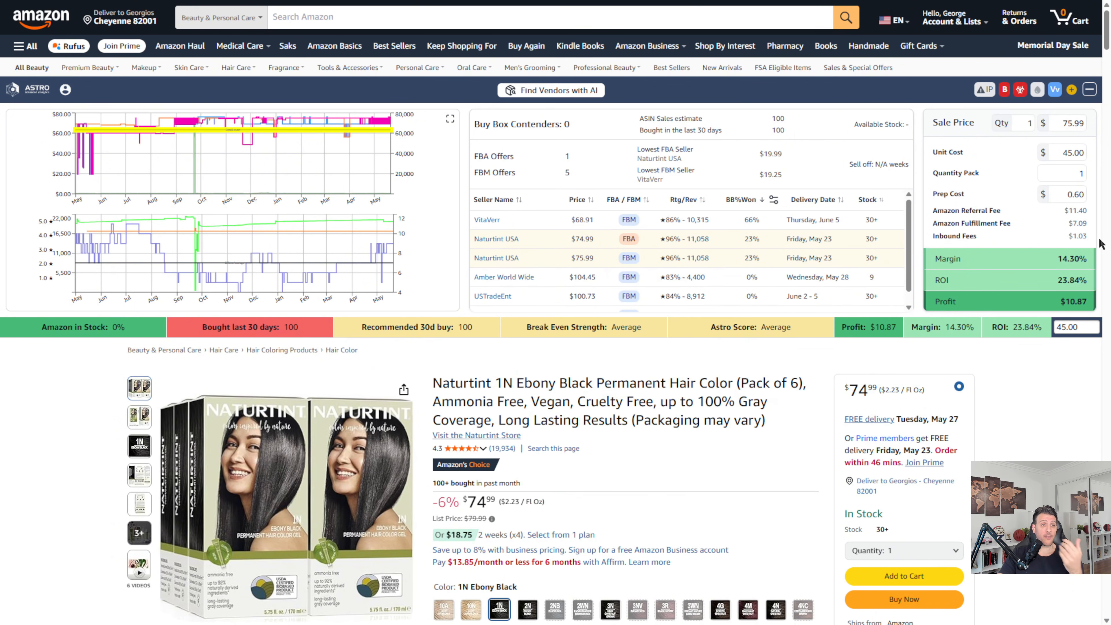
Step: Try unit costs of $20.00 and $60.00 in the product's profit calculator
{"action": "left_click_drag", "start_coordinate": [1054, 158], "coordinate": [1084, 157]}
{"action": "type", "text": "40"}
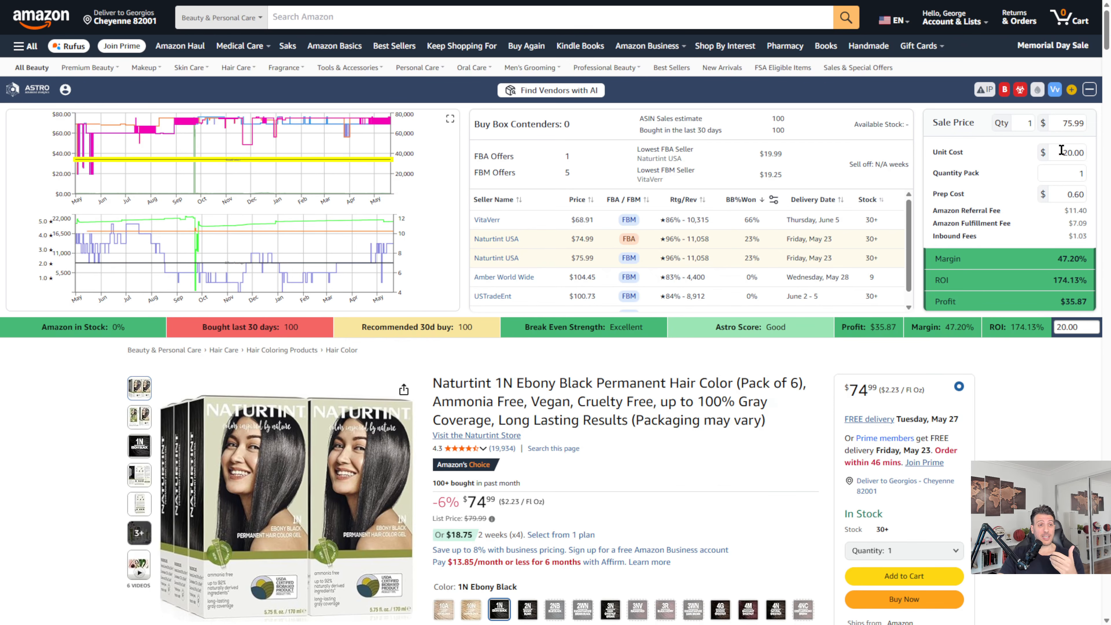
{"action": "double_click", "coordinate": [1073, 152]}
{"action": "type", "text": "30"}
{"action": "key", "text": "Return"}
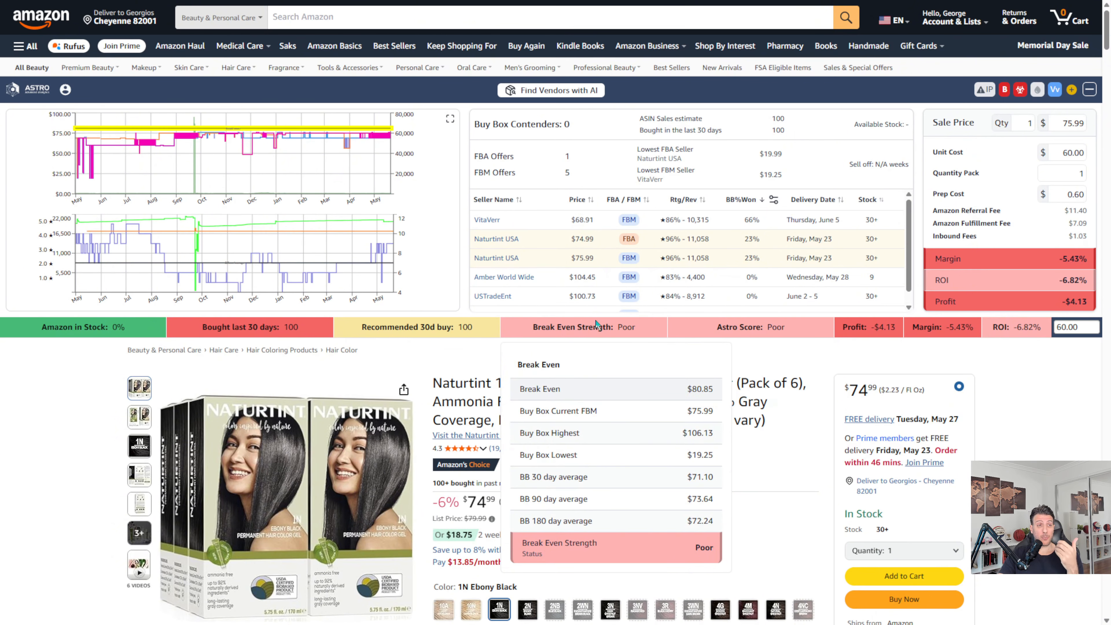
Step: Set the unit cost to $20.00 and check the Break Even Strength details
{"action": "left_click", "coordinate": [1088, 159]}
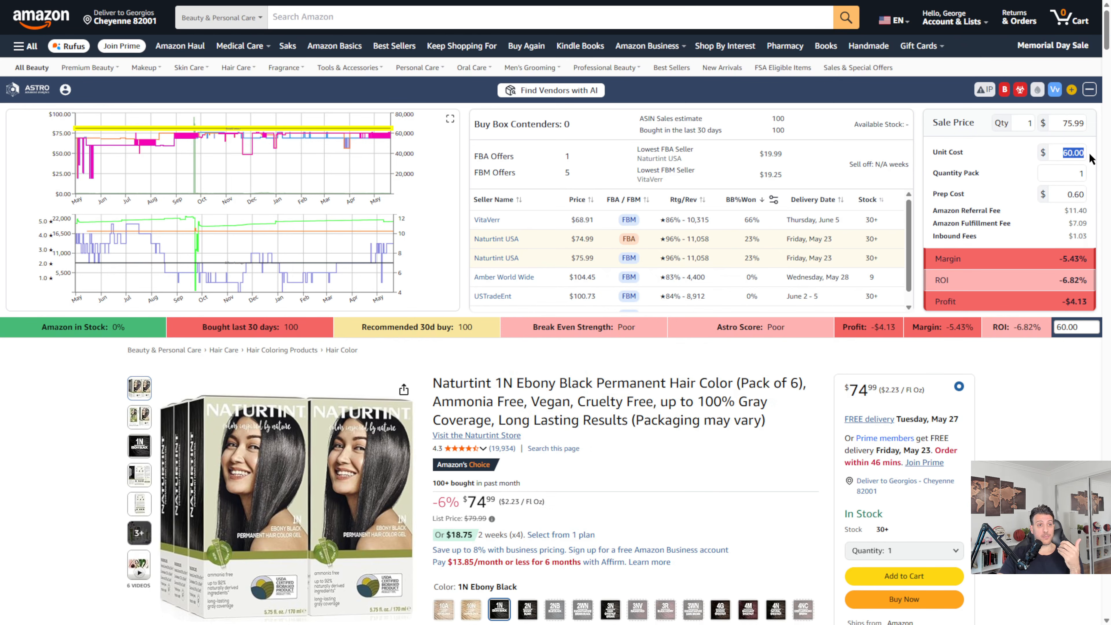
{"action": "type", "text": "20"}
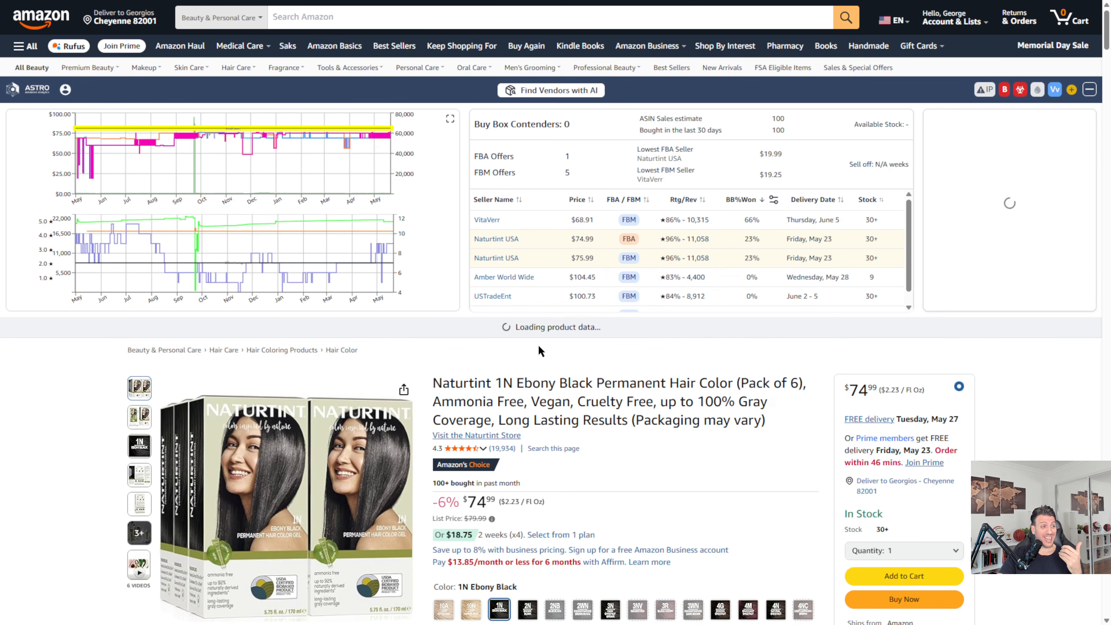
{"action": "mouse_move", "coordinate": [582, 326]}
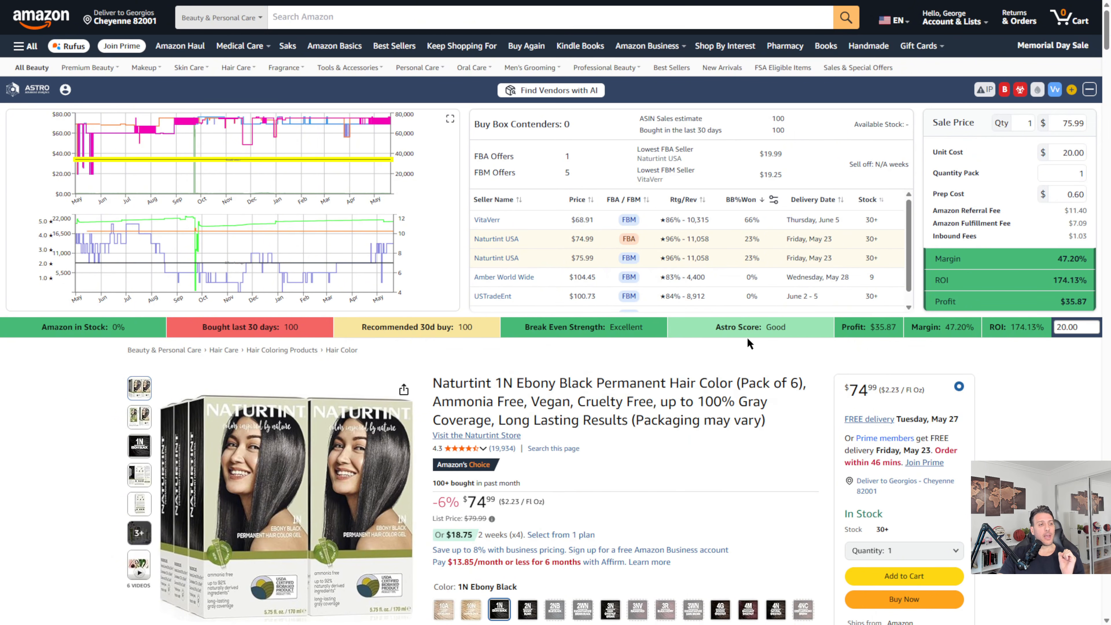
Step: Check the Astro Score and Profit details and the product's IP and other alert indicators
{"action": "mouse_move", "coordinate": [772, 337]}
{"action": "mouse_move", "coordinate": [859, 324]}
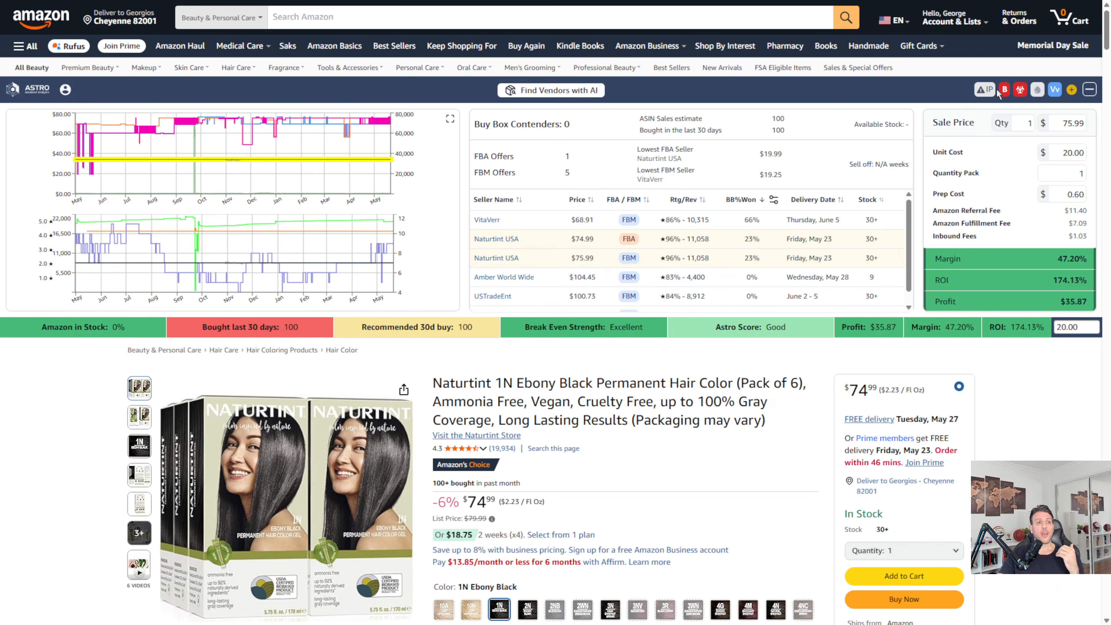
{"action": "mouse_move", "coordinate": [991, 94]}
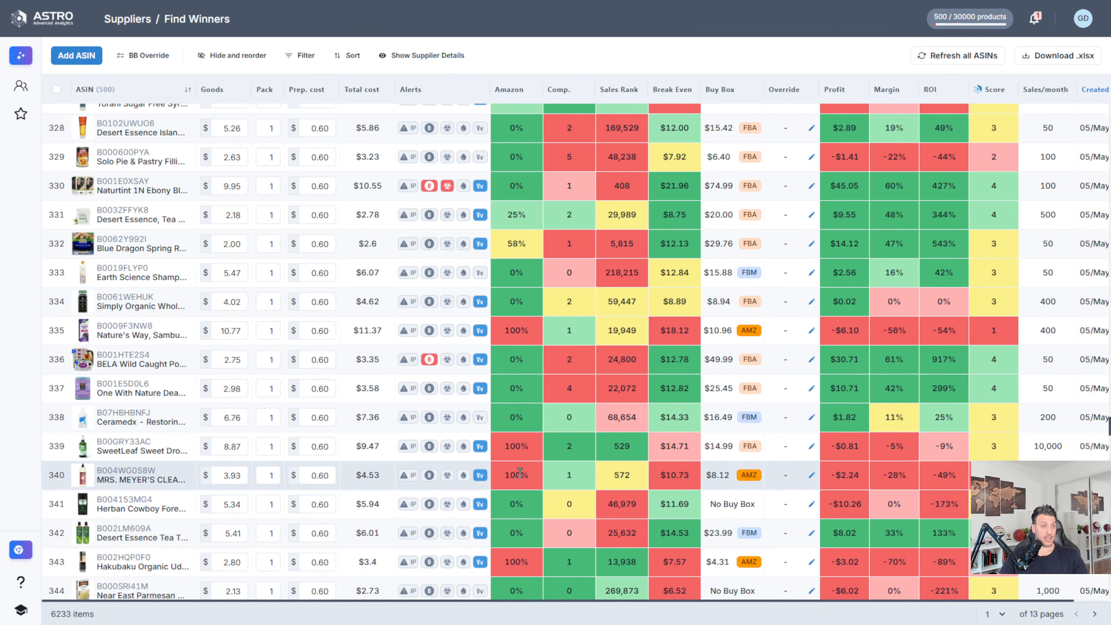
Step: Examine the Amazon share, competition and profitability columns for products in Astro's Find Winners list
{"action": "mouse_move", "coordinate": [503, 480]}
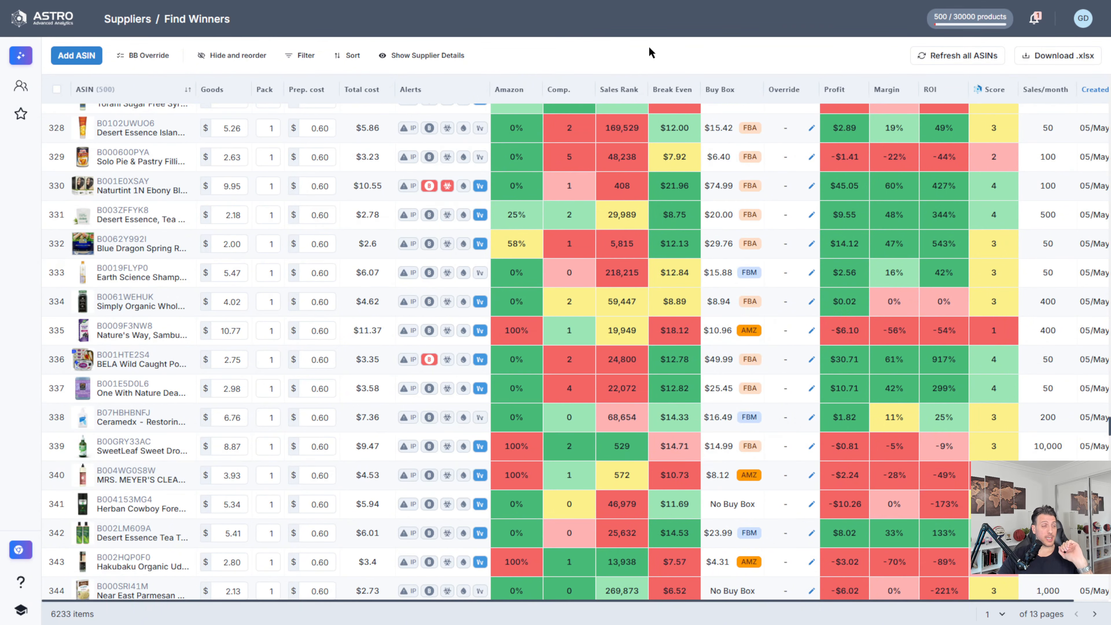
{"action": "scroll", "coordinate": [611, 271], "scroll_direction": "up", "scroll_amount": 10}
{"action": "mouse_move", "coordinate": [660, 239]}
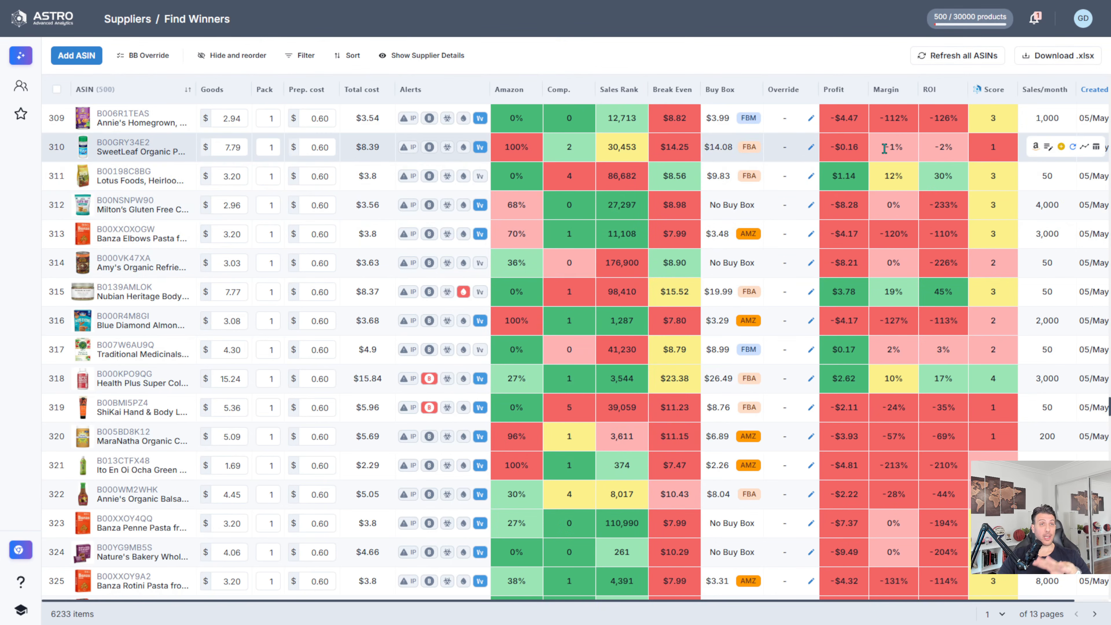
{"action": "mouse_move", "coordinate": [851, 171]}
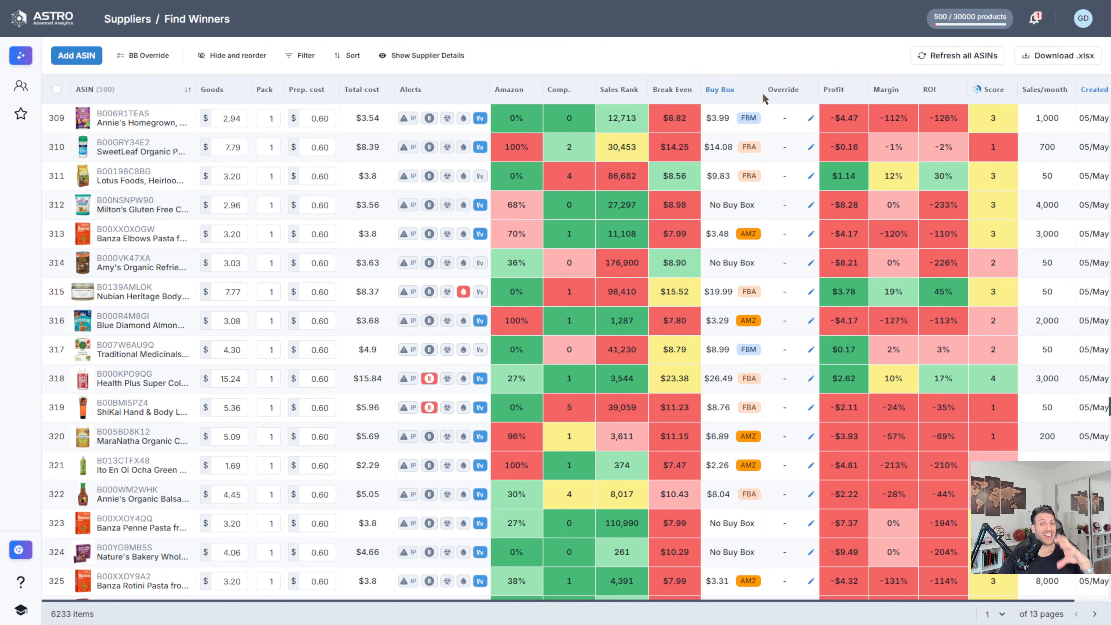
Step: Enlarge the Annie's Homegrown product image at 300% zoom and browse its other photos
{"action": "left_click", "coordinate": [78, 126]}
{"action": "scroll", "coordinate": [556, 351], "scroll_direction": "up", "scroll_amount": 4}
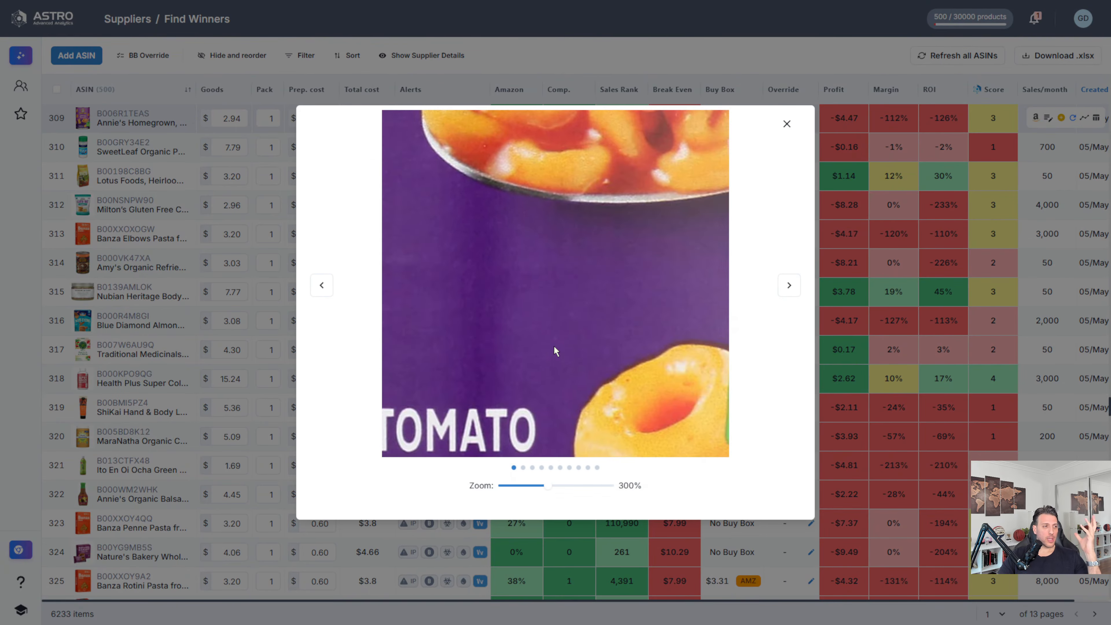
{"action": "left_click", "coordinate": [789, 289]}
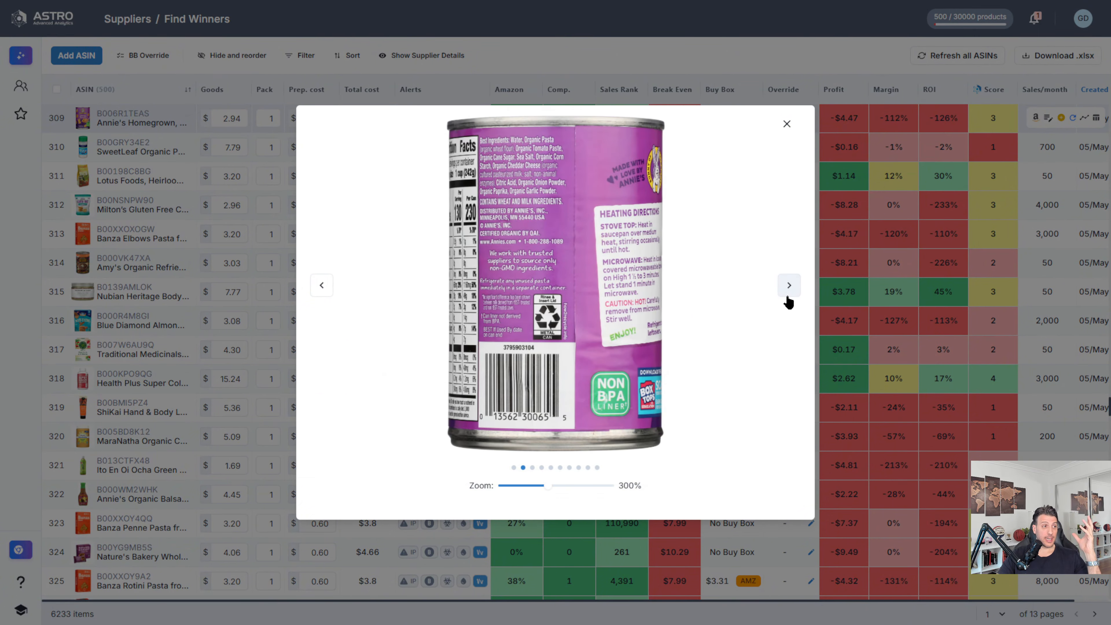
{"action": "left_click", "coordinate": [789, 289]}
{"action": "left_click", "coordinate": [787, 124]}
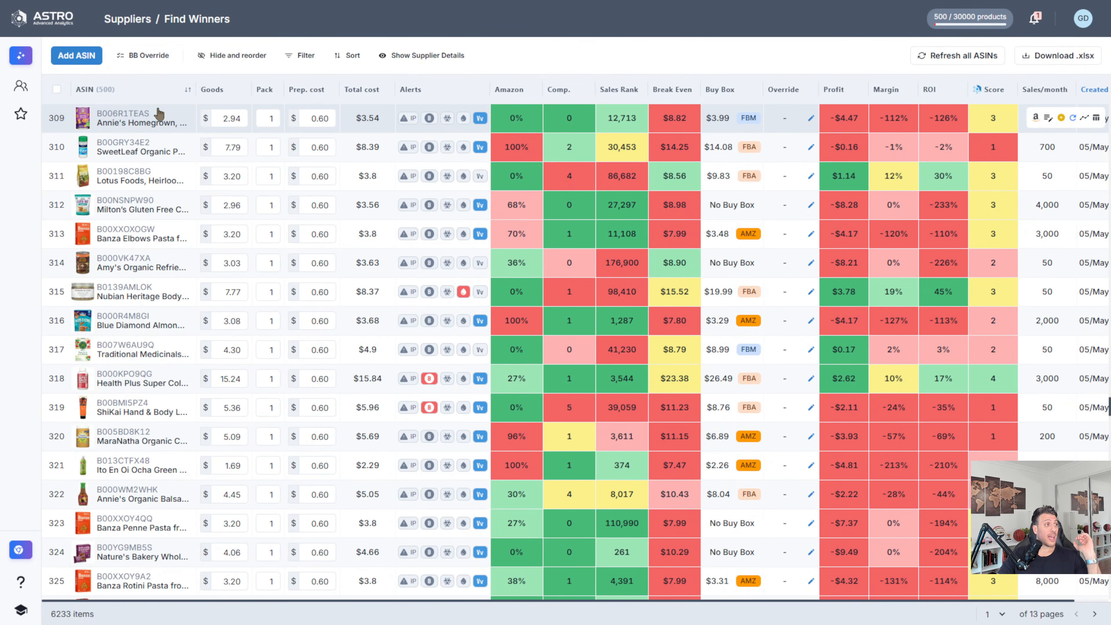
Step: Check the Amazon Status, competition, Break-Even and supplier details for the Annie's Homegrown product in the list
{"action": "mouse_move", "coordinate": [120, 127]}
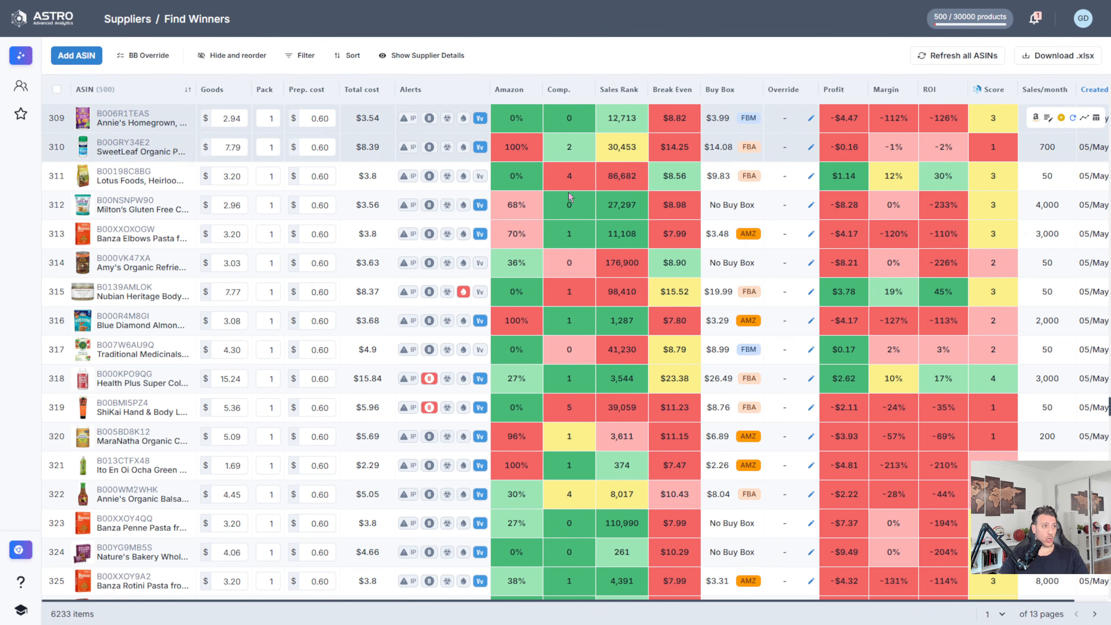
{"action": "mouse_move", "coordinate": [598, 191]}
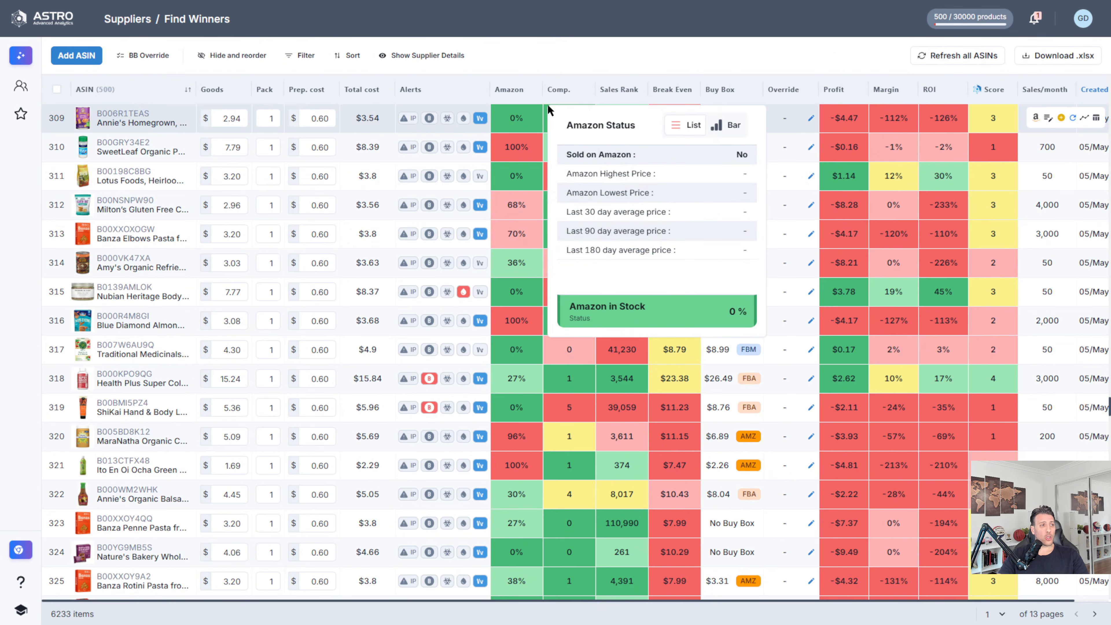
{"action": "mouse_move", "coordinate": [574, 124]}
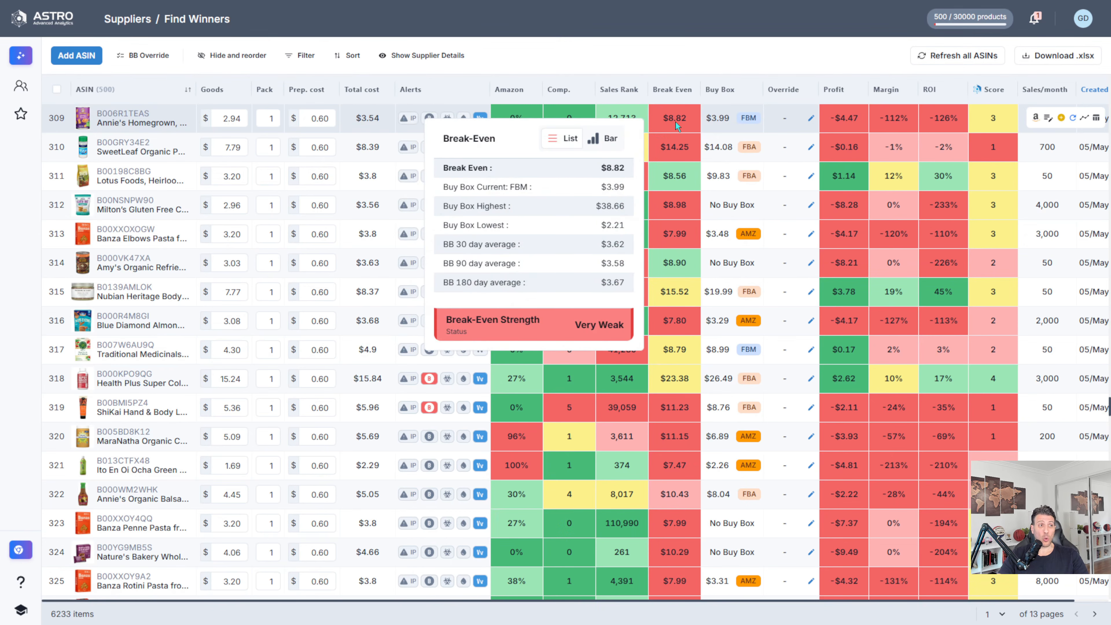
{"action": "mouse_move", "coordinate": [173, 132]}
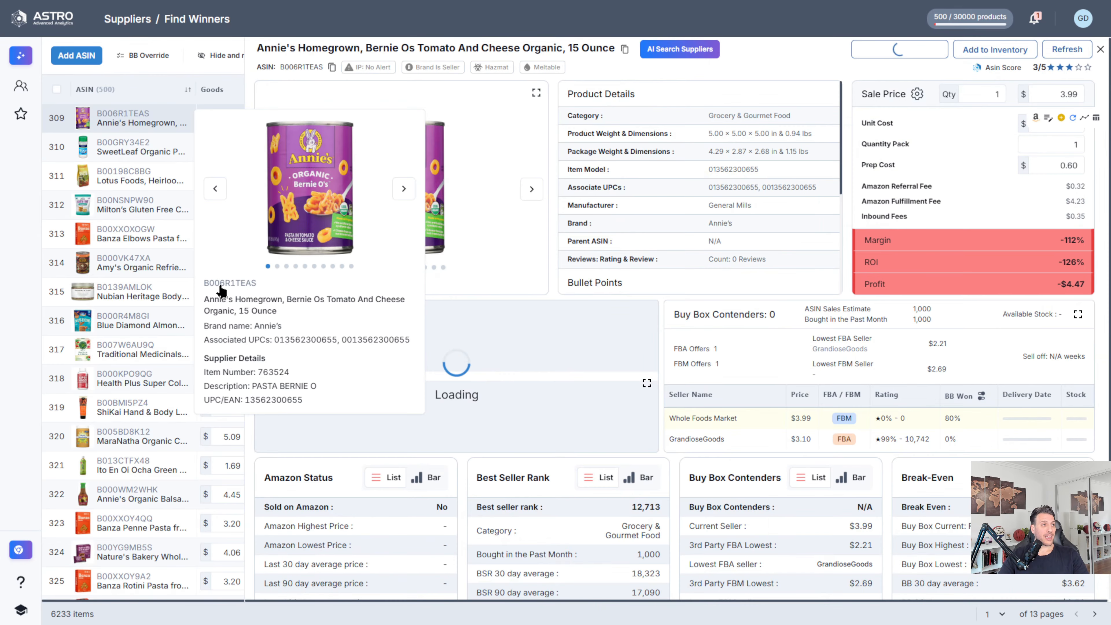
Step: Open the full analysis of the Annie's Homegrown product and review its description, price charts, Buy Box contenders and status cards
{"action": "left_click", "coordinate": [219, 287]}
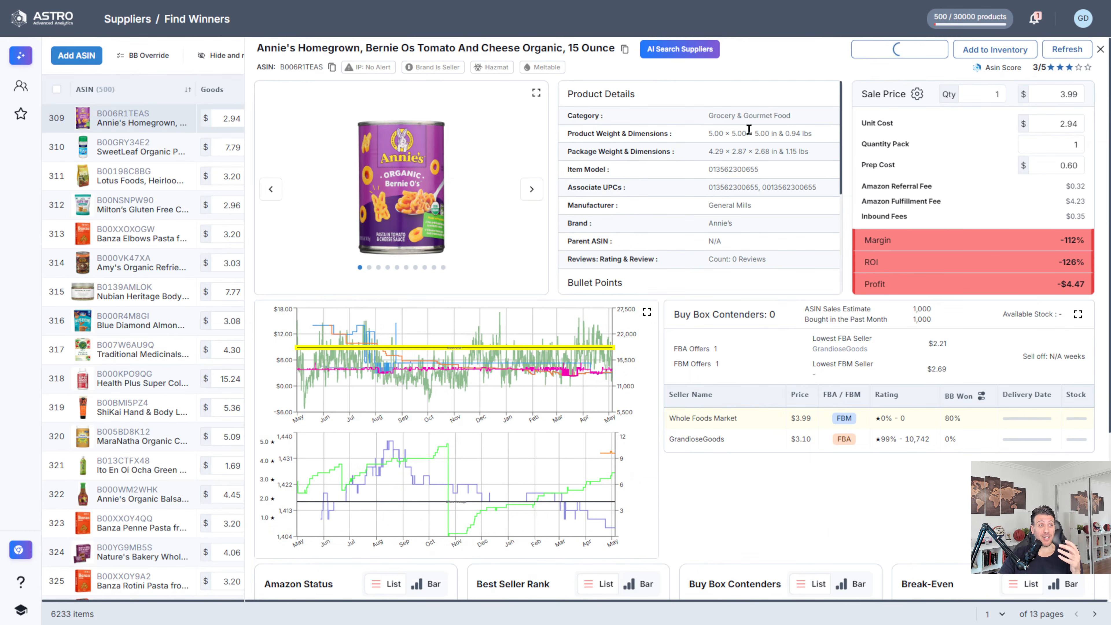
{"action": "scroll", "coordinate": [737, 137], "scroll_direction": "down", "scroll_amount": 3}
{"action": "scroll", "coordinate": [724, 172], "scroll_direction": "down", "scroll_amount": 1}
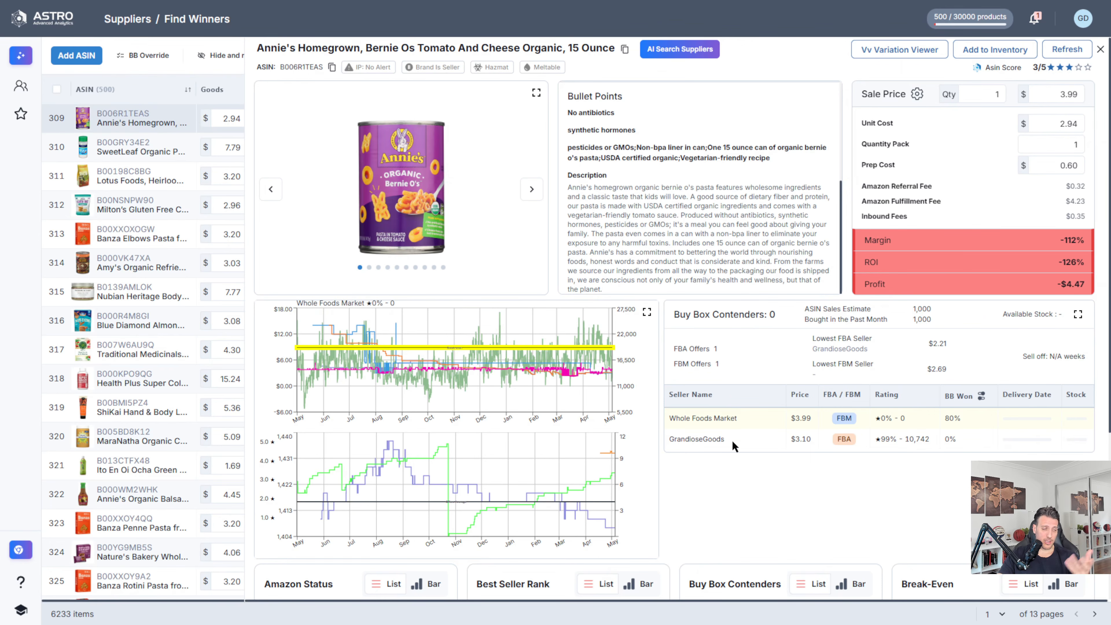
{"action": "scroll", "coordinate": [721, 438], "scroll_direction": "down", "scroll_amount": 3}
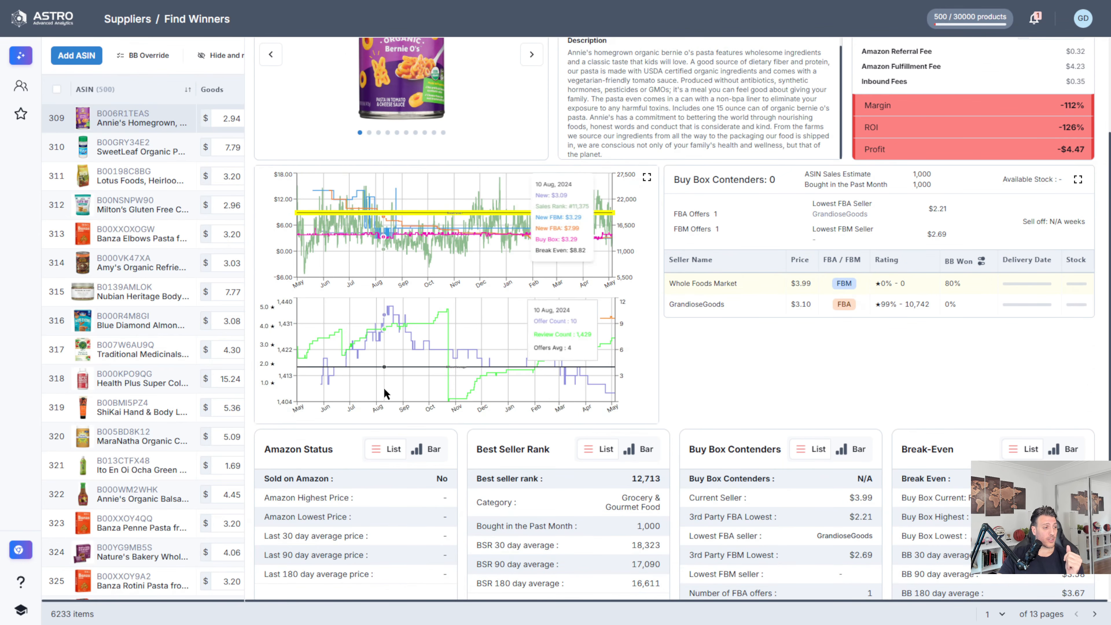
{"action": "scroll", "coordinate": [384, 394], "scroll_direction": "down", "scroll_amount": 2}
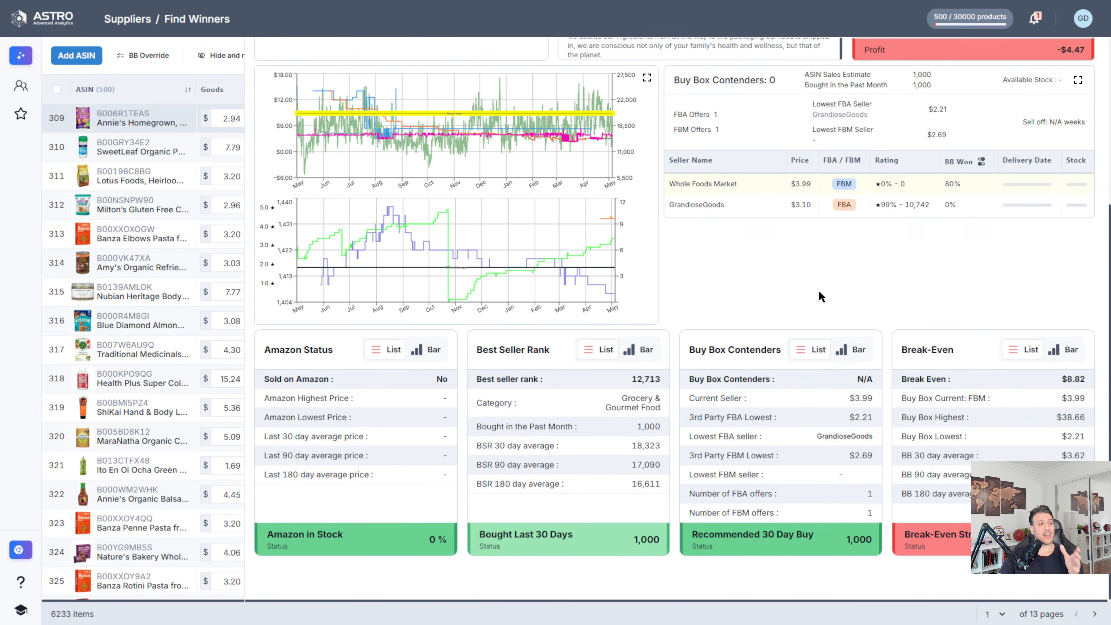
{"action": "scroll", "coordinate": [744, 219], "scroll_direction": "up", "scroll_amount": 5}
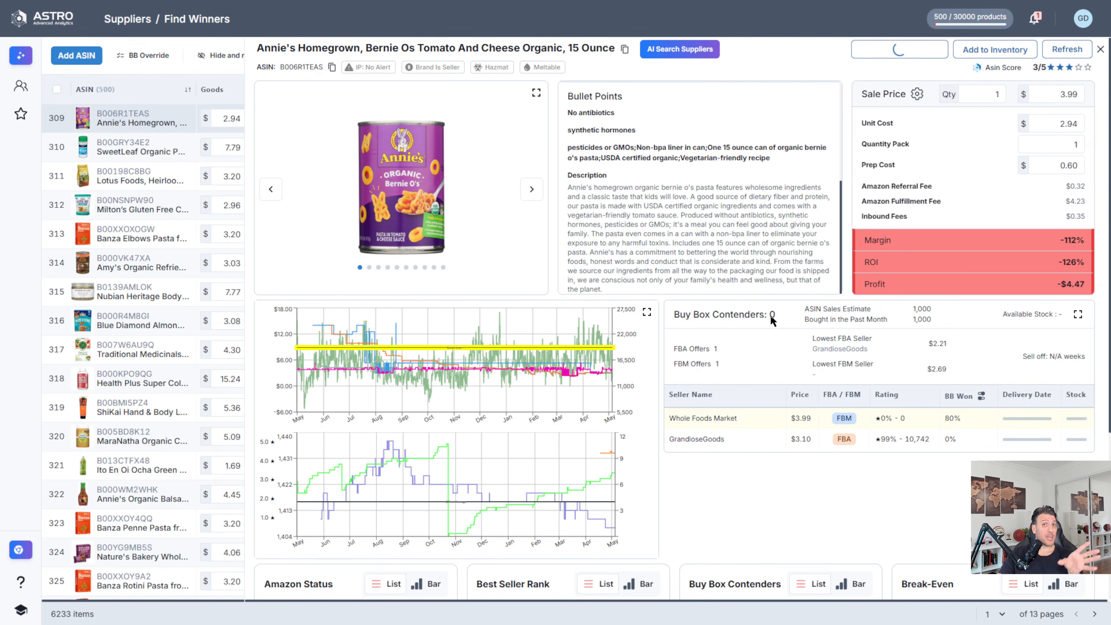
{"action": "scroll", "coordinate": [779, 341], "scroll_direction": "down", "scroll_amount": 3}
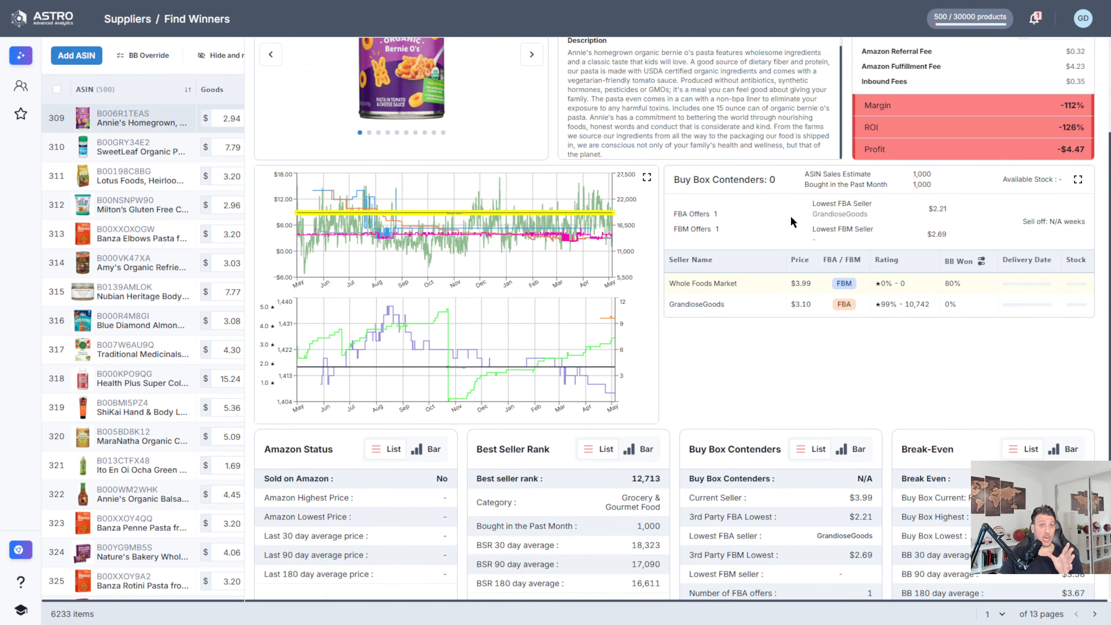
{"action": "scroll", "coordinate": [783, 303], "scroll_direction": "up", "scroll_amount": 3}
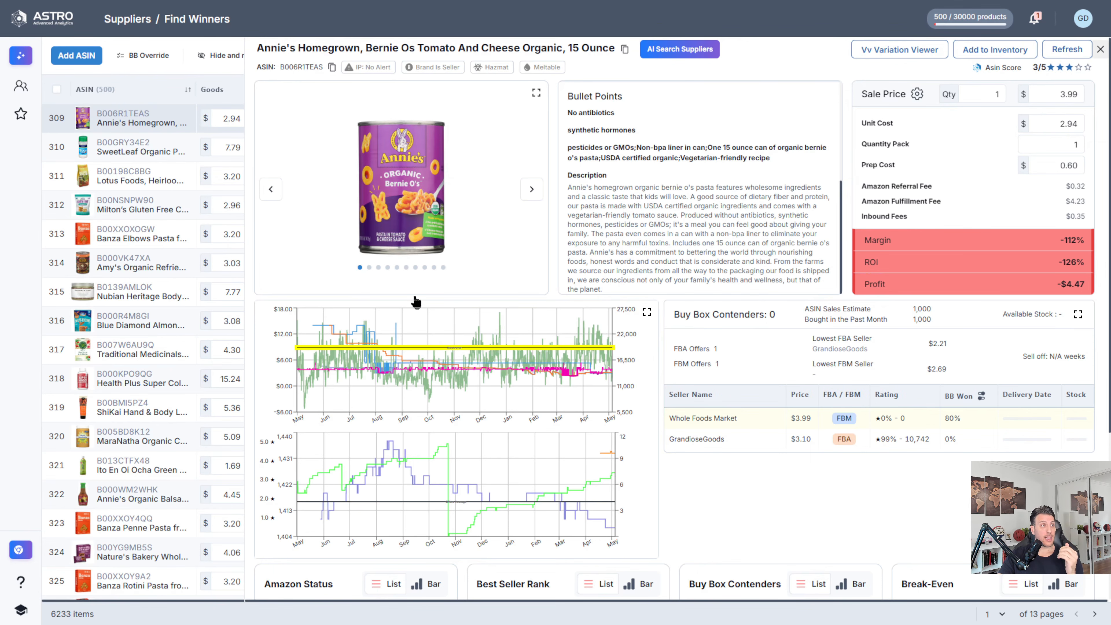
Step: Open the SweetLeaf Organic Stevia analysis and examine its enlarged price and offer history charts
{"action": "left_click", "coordinate": [142, 154]}
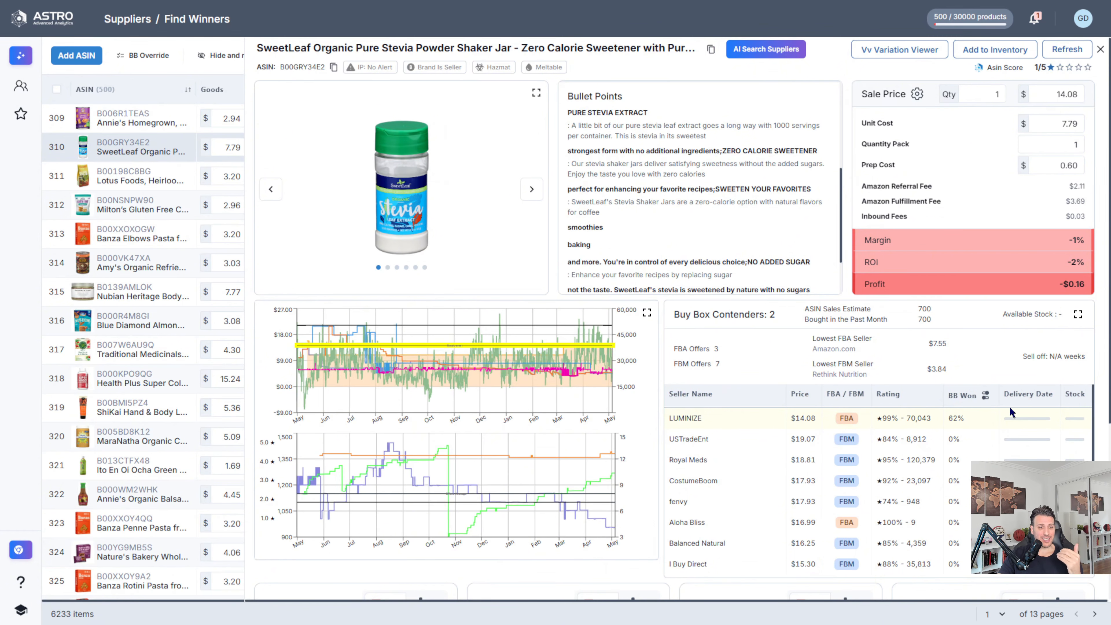
{"action": "left_click", "coordinate": [646, 312]}
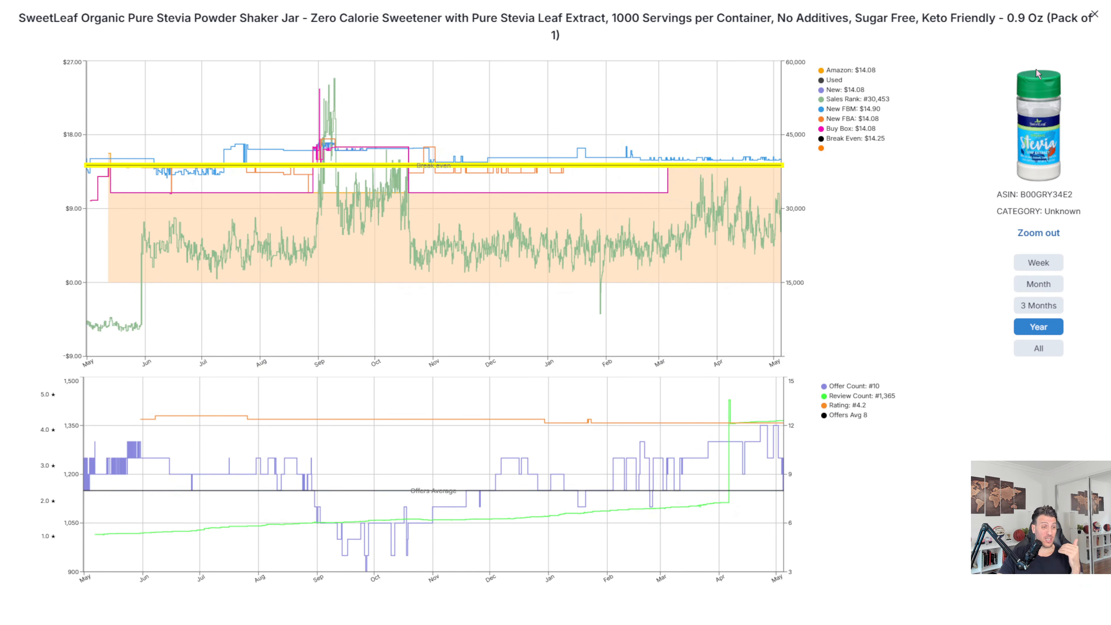
{"action": "left_click", "coordinate": [1098, 16]}
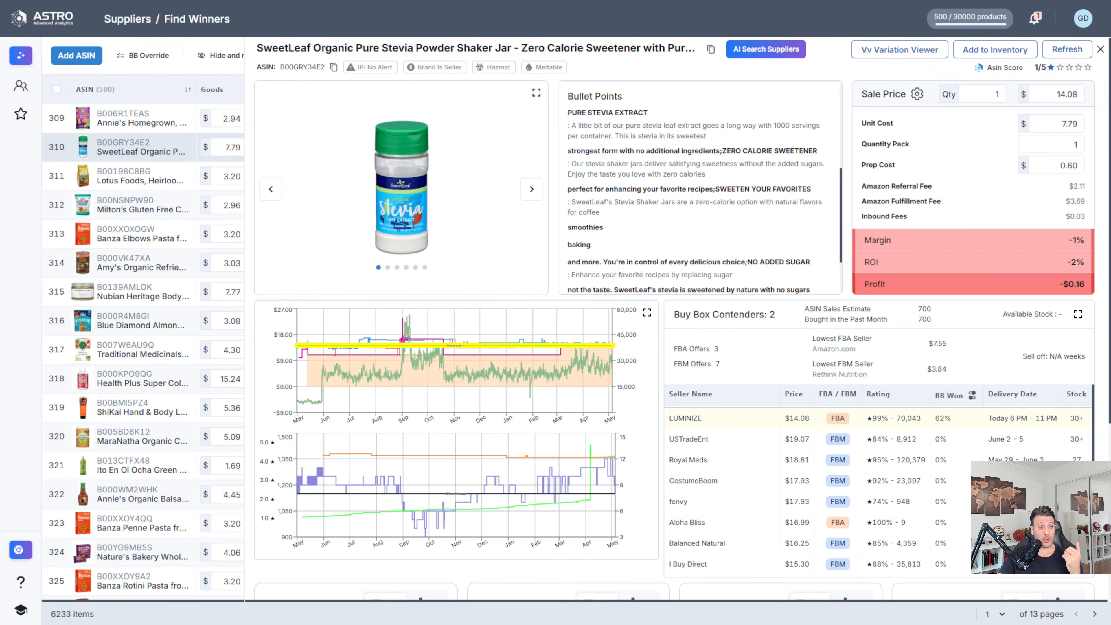
Step: Enlarge the SweetLeaf product's Buy Box Contenders table and compare its sellers by name and Buy Box share, then close the analysis
{"action": "left_click", "coordinate": [1078, 314]}
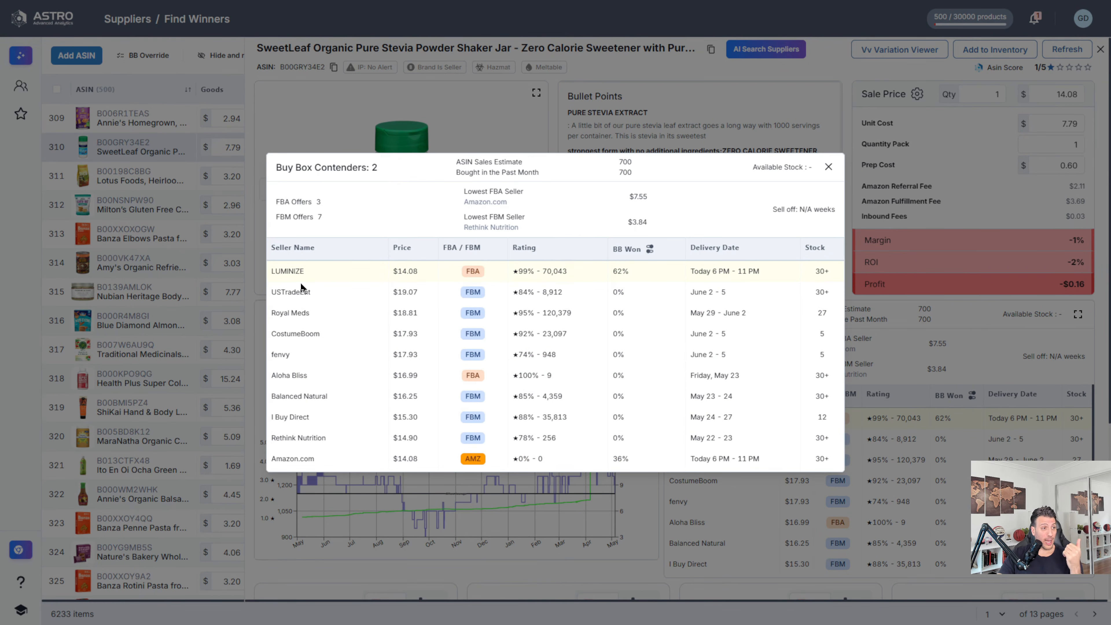
{"action": "left_click", "coordinate": [345, 249]}
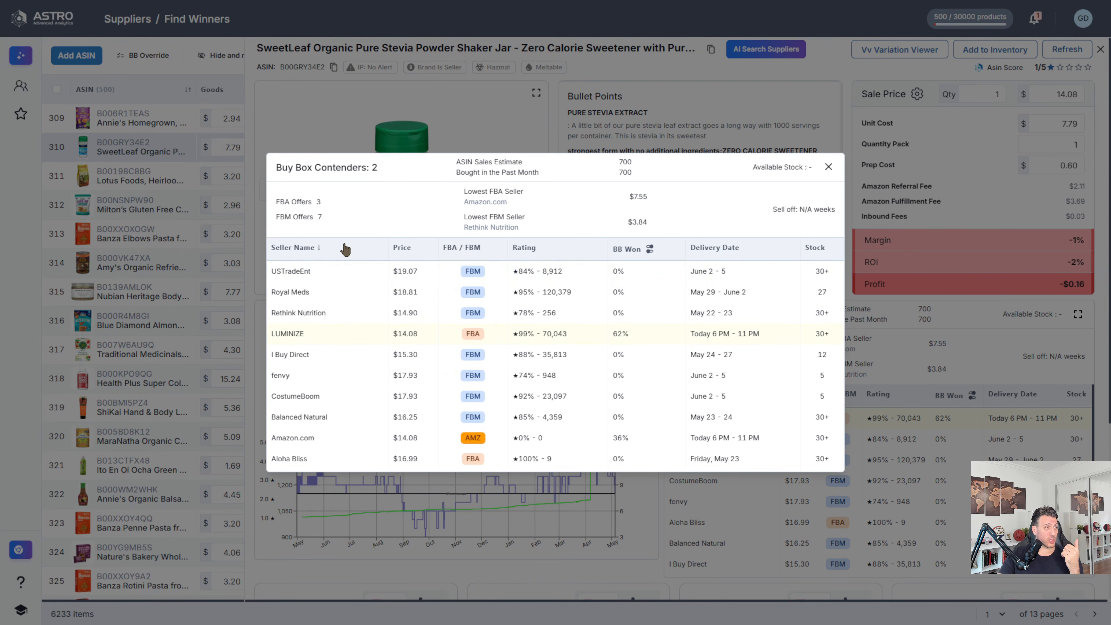
{"action": "left_click", "coordinate": [346, 248]}
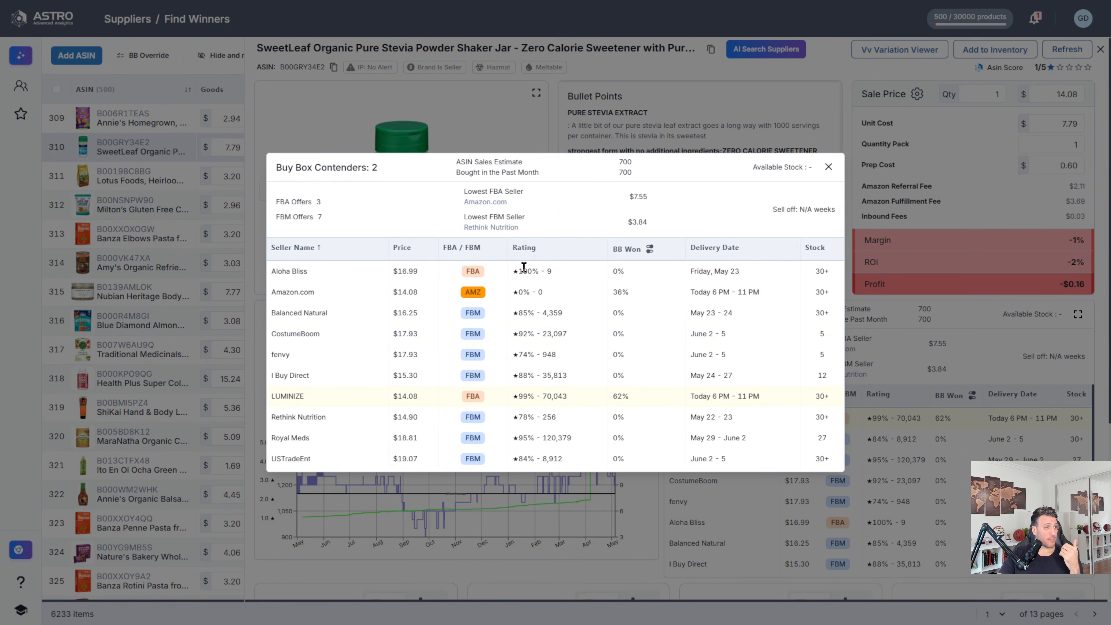
{"action": "left_click", "coordinate": [624, 248]}
{"action": "left_click", "coordinate": [624, 248]}
{"action": "double_click", "coordinate": [625, 248]}
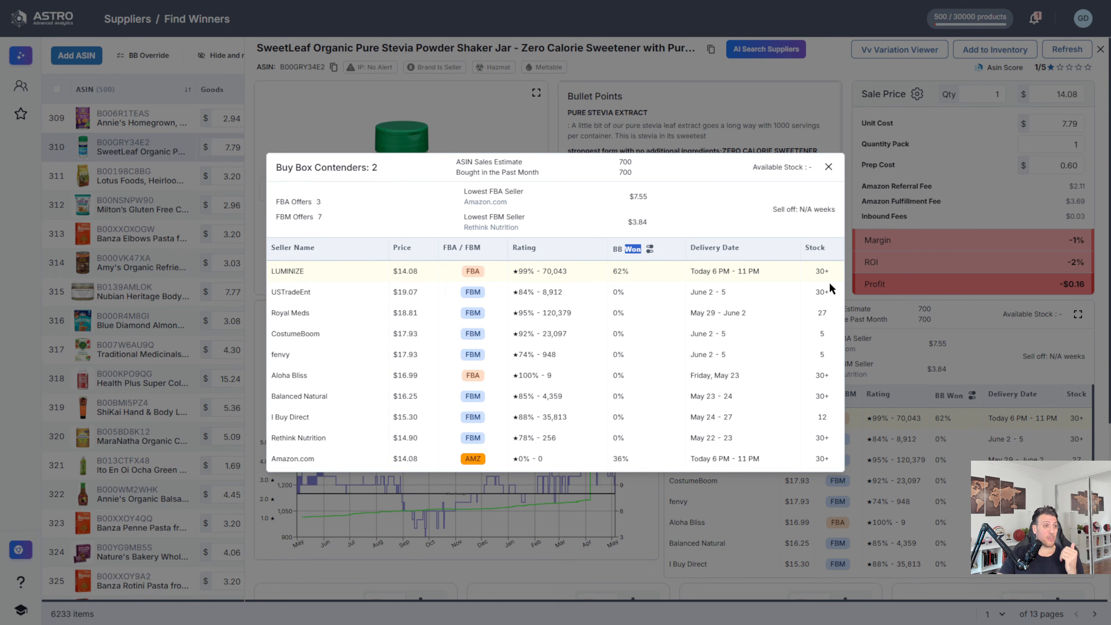
{"action": "left_click", "coordinate": [816, 175]}
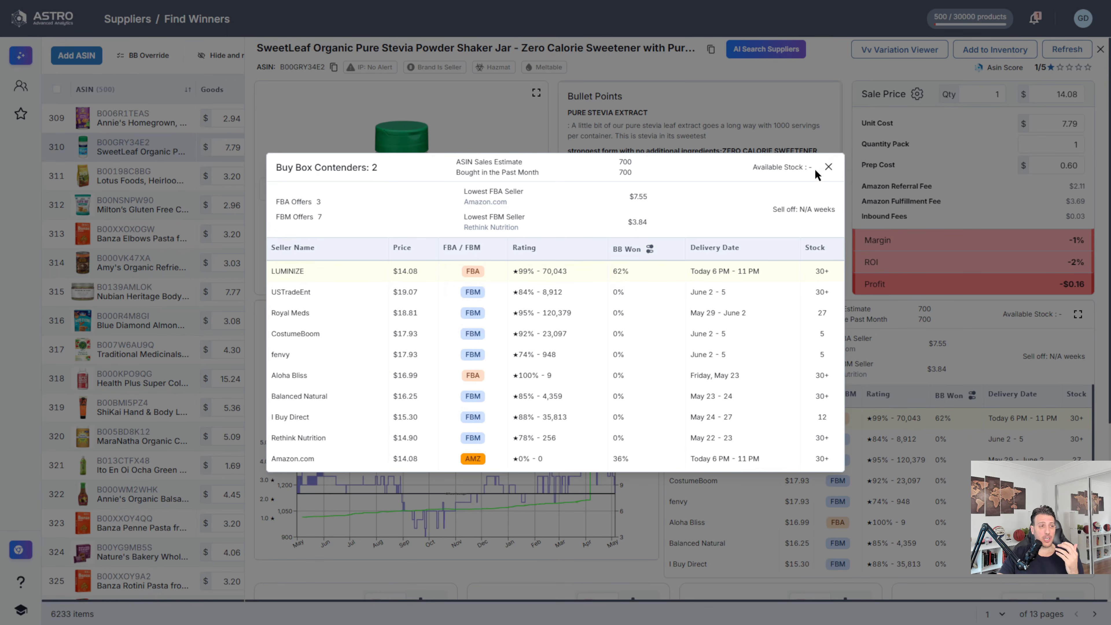
{"action": "left_click", "coordinate": [828, 170]}
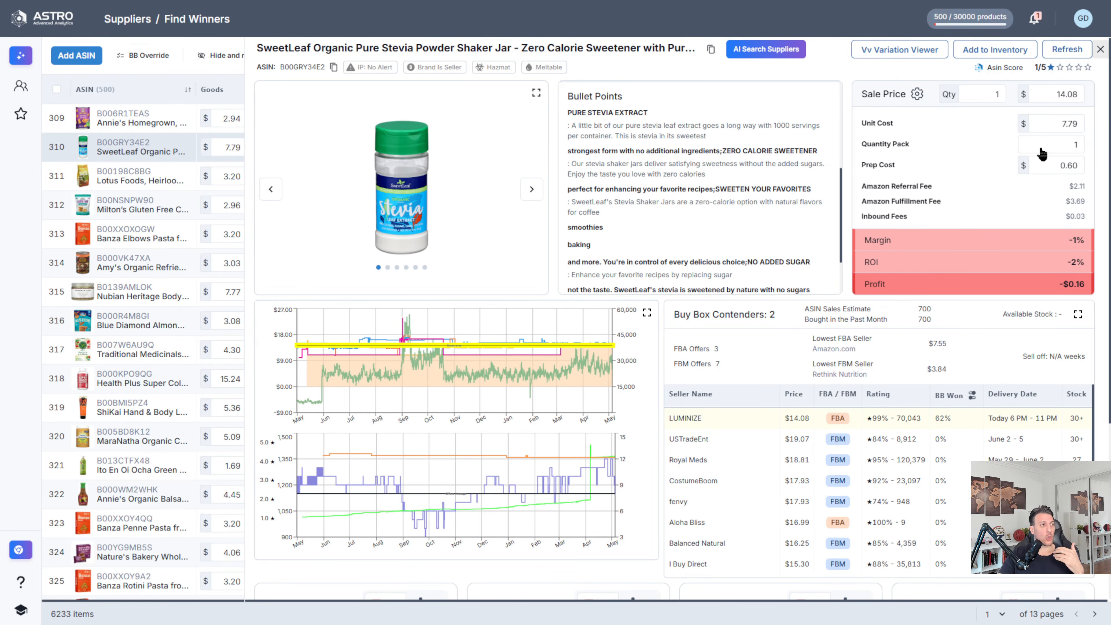
{"action": "key", "text": "Escape"}
Step: Check the Buy Box price details for the Banza Elbows Pasta in the product list
{"action": "mouse_move", "coordinate": [966, 197]}
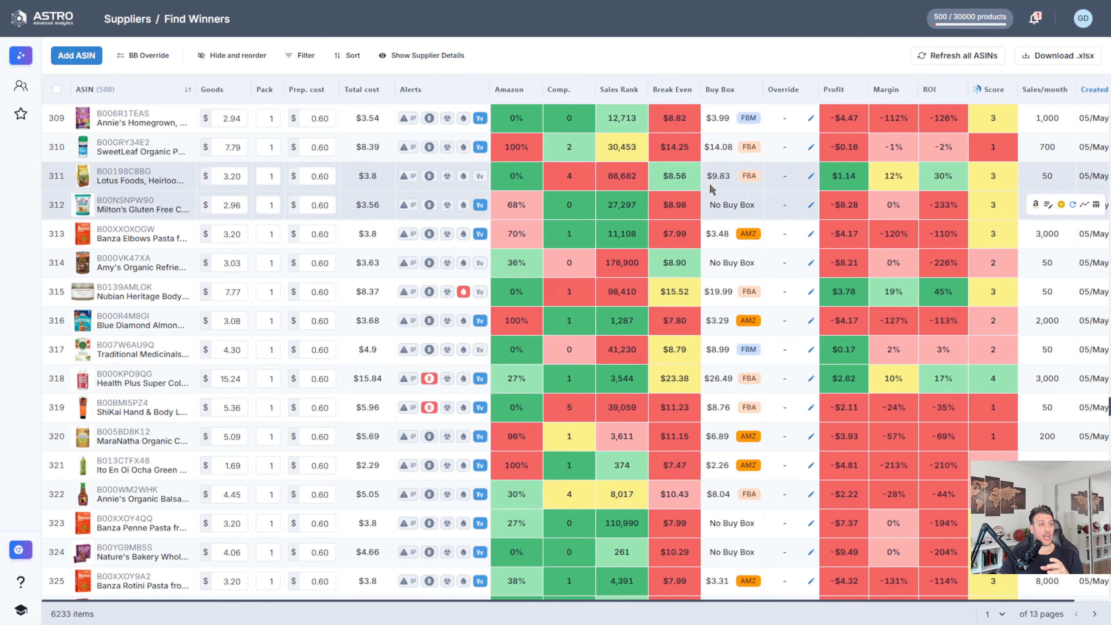
{"action": "mouse_move", "coordinate": [707, 187]}
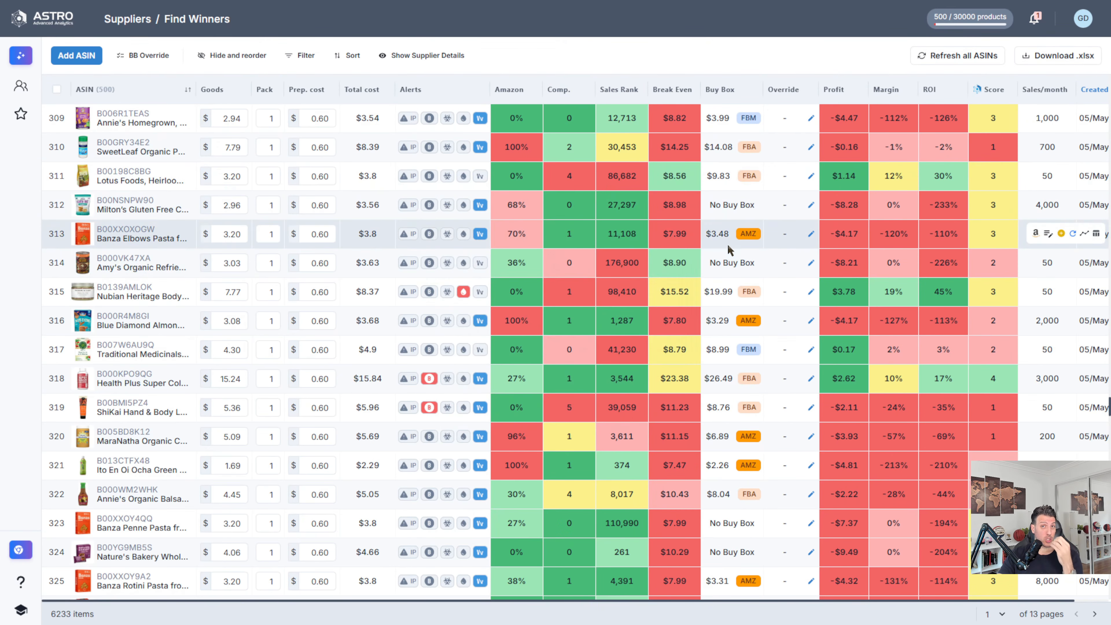
{"action": "mouse_move", "coordinate": [730, 242]}
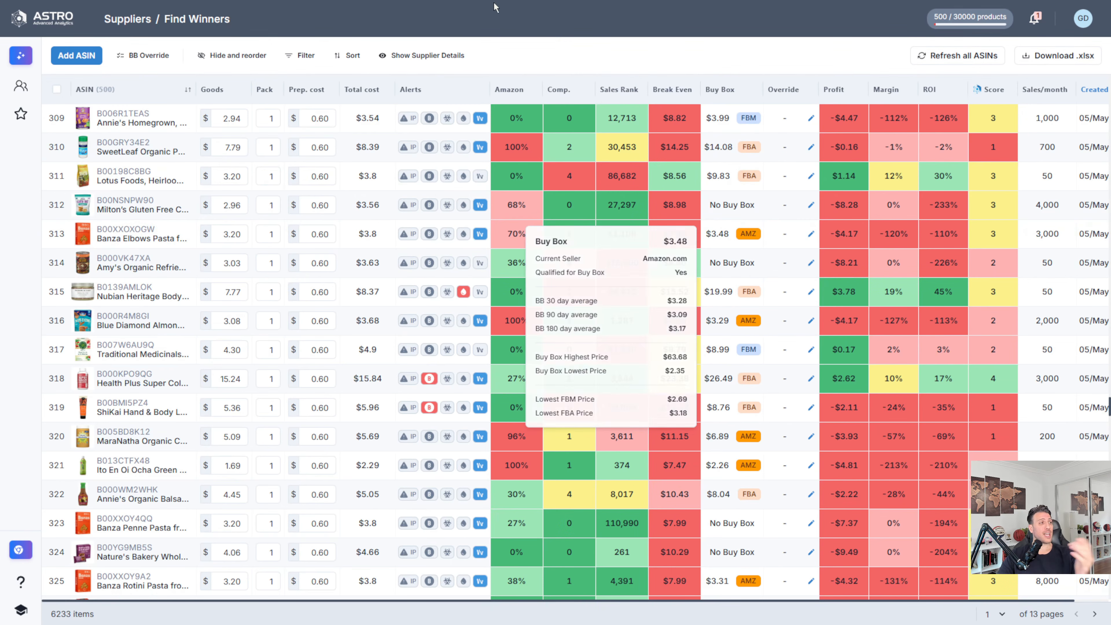
Step: Filter the product list to show only items with Profit $ more than 1
{"action": "left_click", "coordinate": [299, 57]}
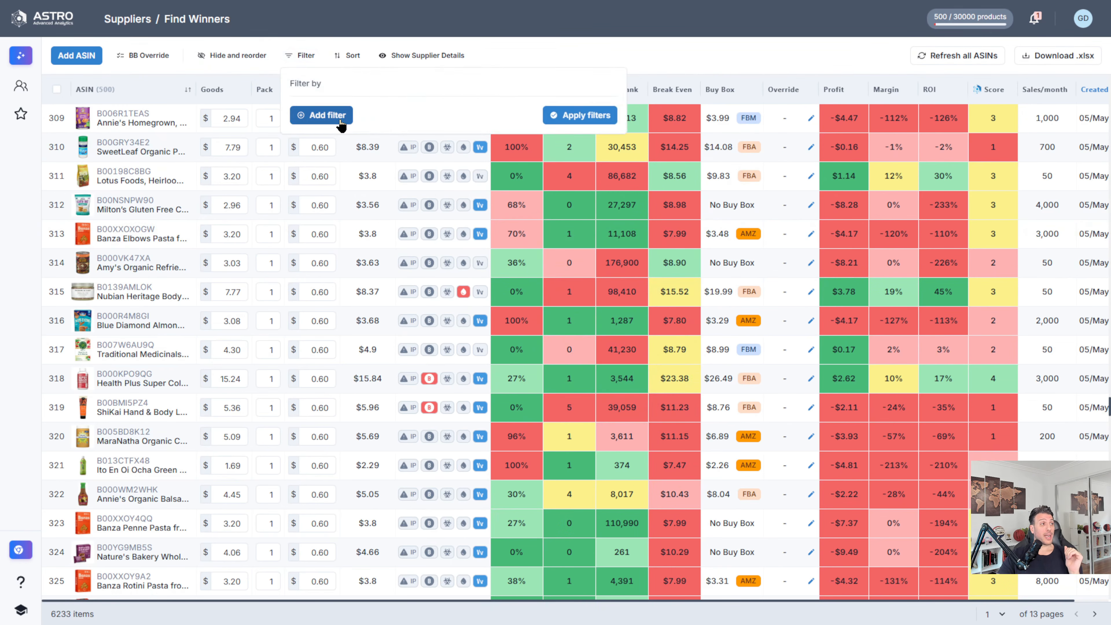
{"action": "left_click", "coordinate": [323, 113]}
{"action": "left_click", "coordinate": [370, 118]}
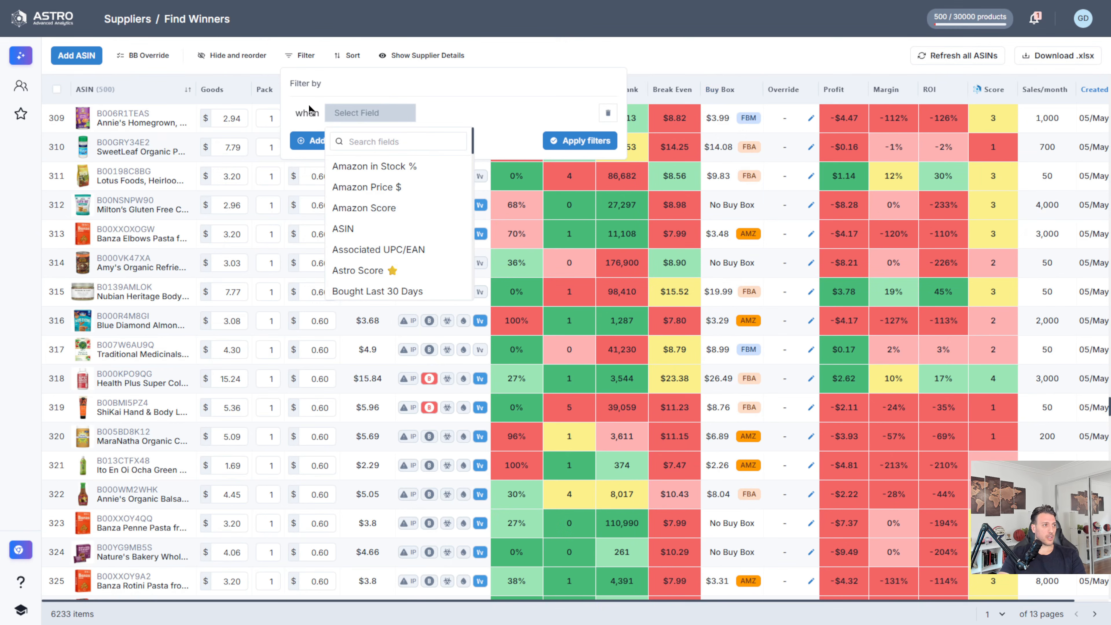
{"action": "left_click", "coordinate": [364, 136]}
{"action": "type", "text": "pro"}
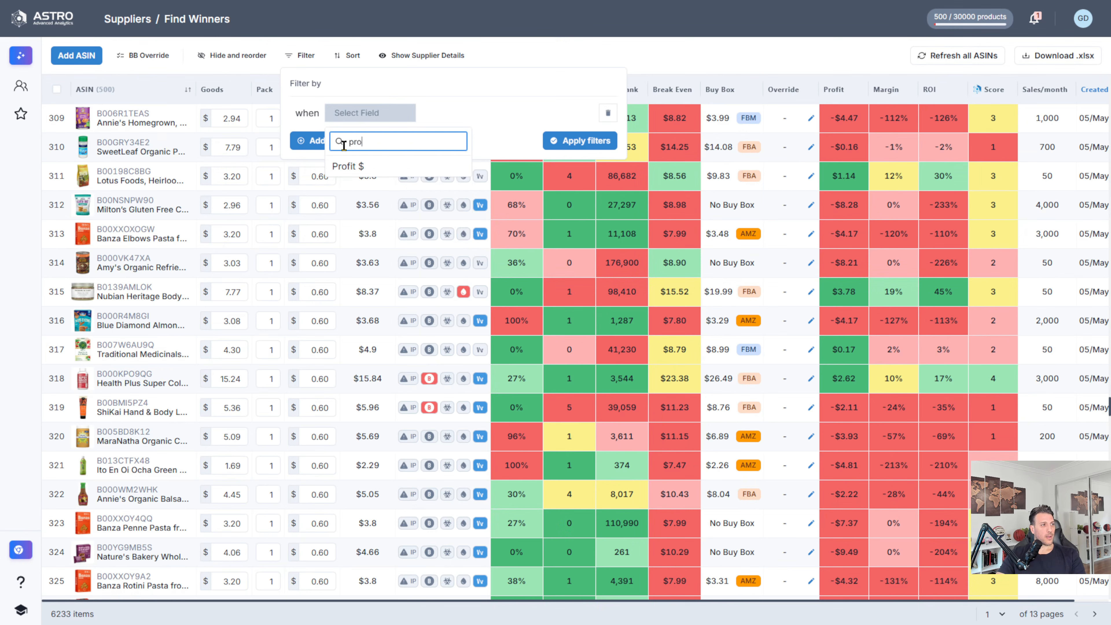
{"action": "left_click", "coordinate": [395, 159]}
{"action": "left_click", "coordinate": [479, 112]}
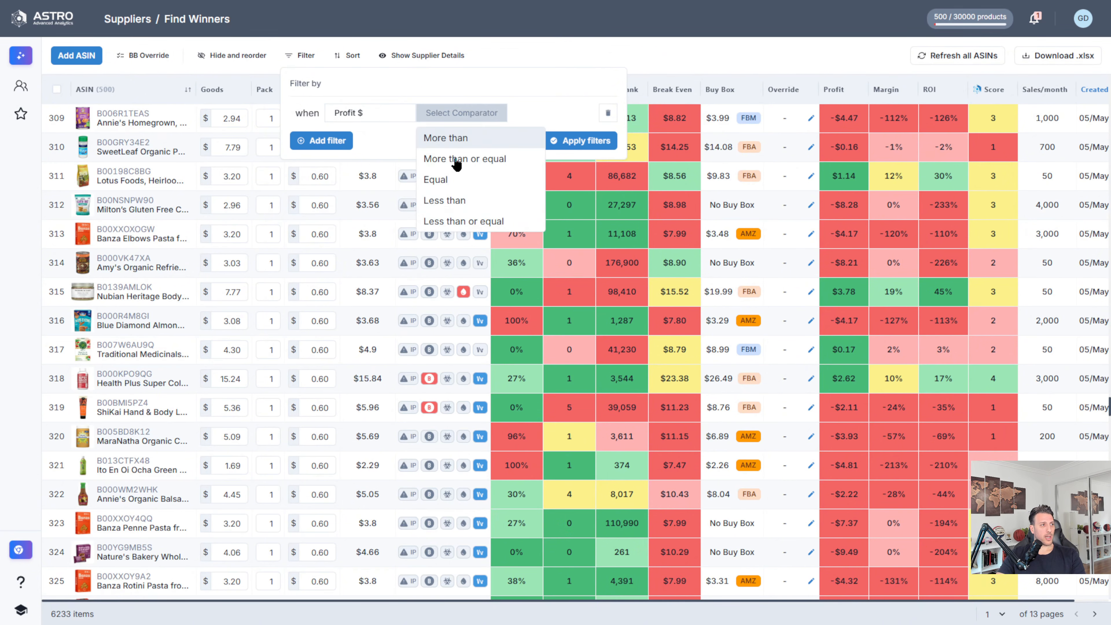
{"action": "left_click", "coordinate": [447, 139]}
{"action": "left_click", "coordinate": [531, 112]}
{"action": "type", "text": "1"}
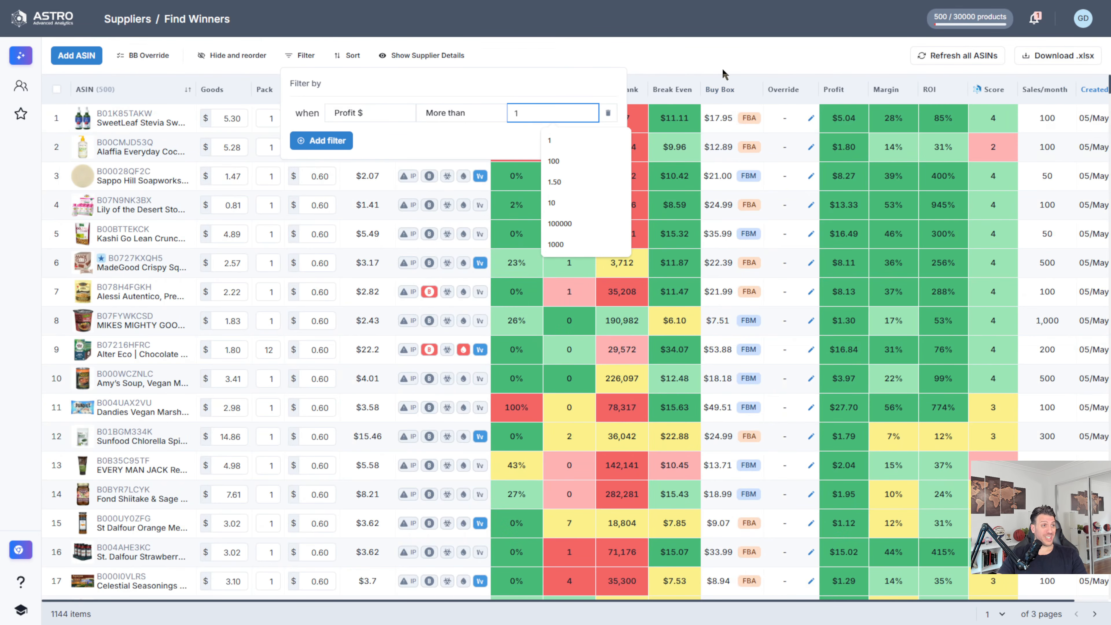
{"action": "left_click", "coordinate": [726, 54]}
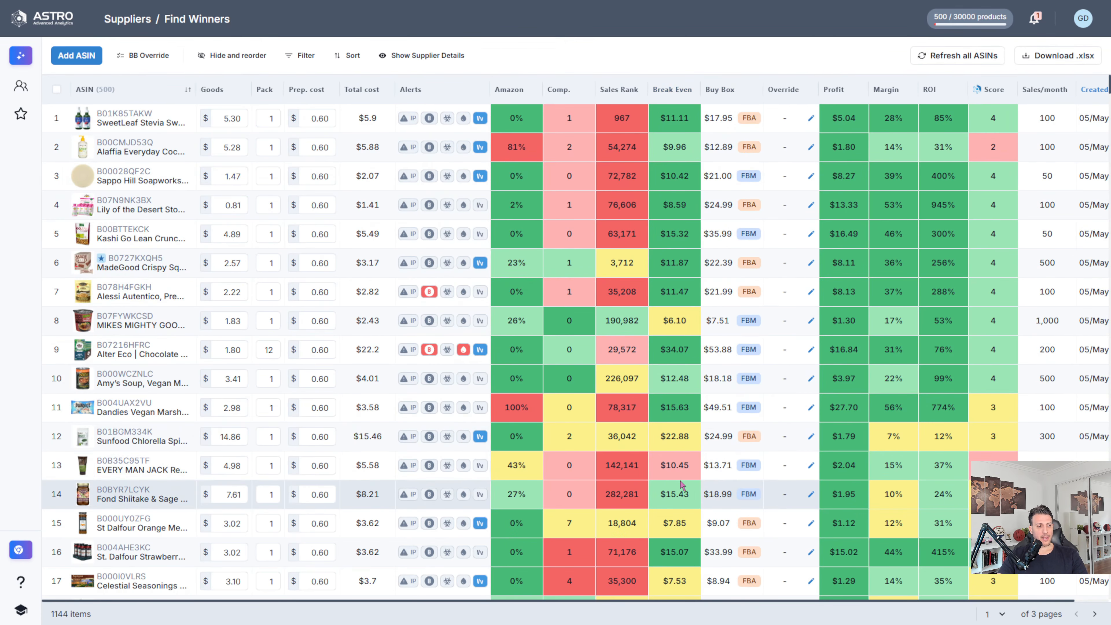
Step: Examine the price history chart of the EVERY MAN JACK face wash and return to browsing the filtered list
{"action": "mouse_move", "coordinate": [690, 478]}
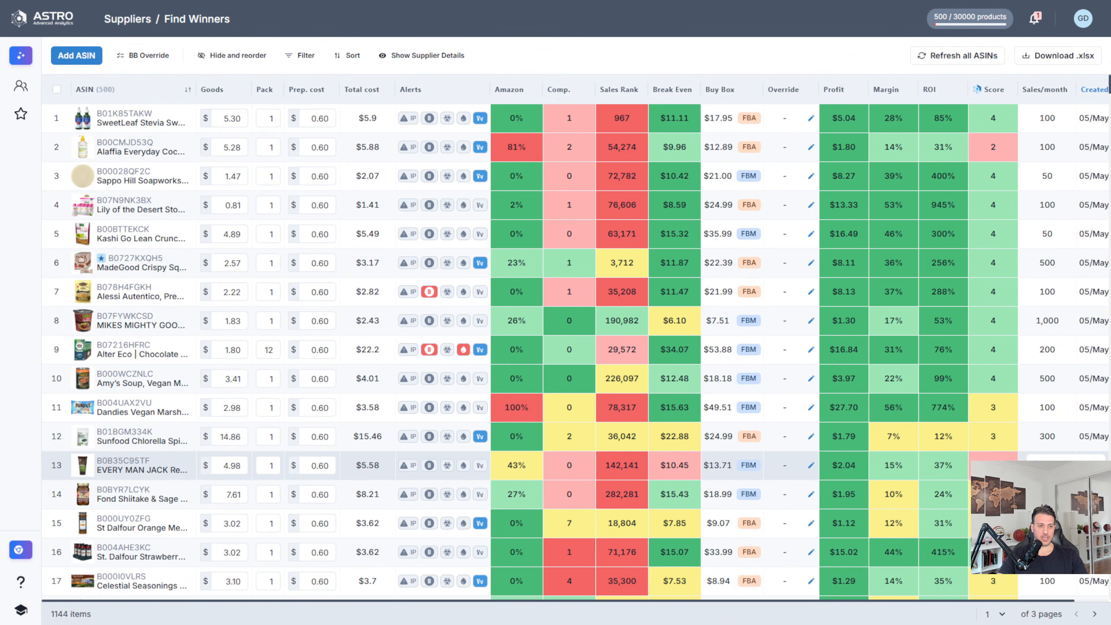
{"action": "left_click", "coordinate": [1096, 462]}
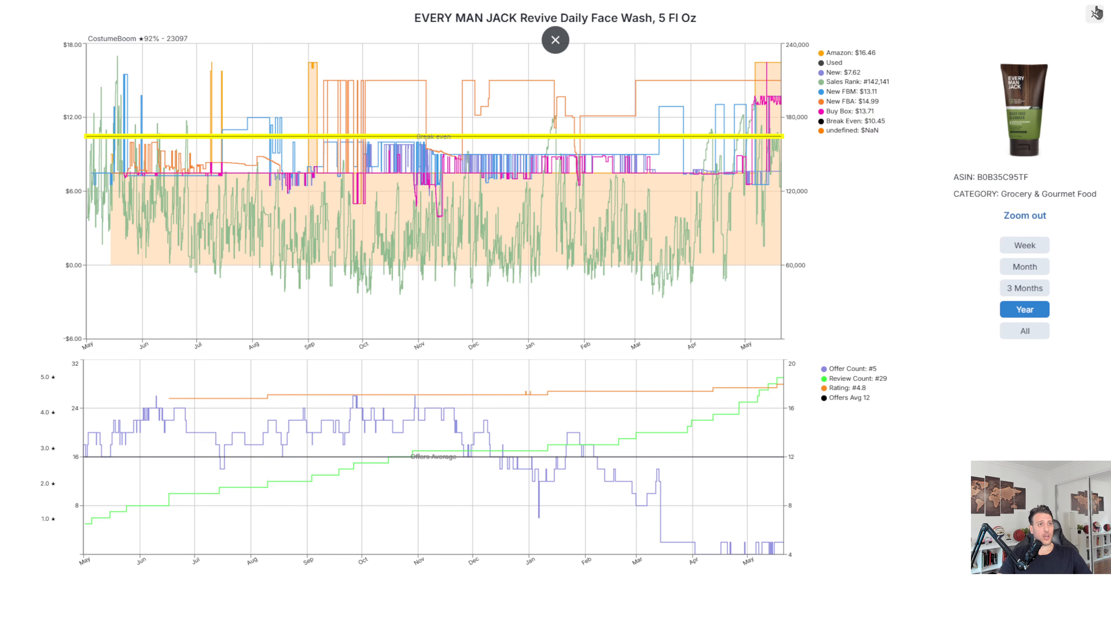
{"action": "left_click", "coordinate": [1095, 14]}
{"action": "scroll", "coordinate": [711, 337], "scroll_direction": "down", "scroll_amount": 8}
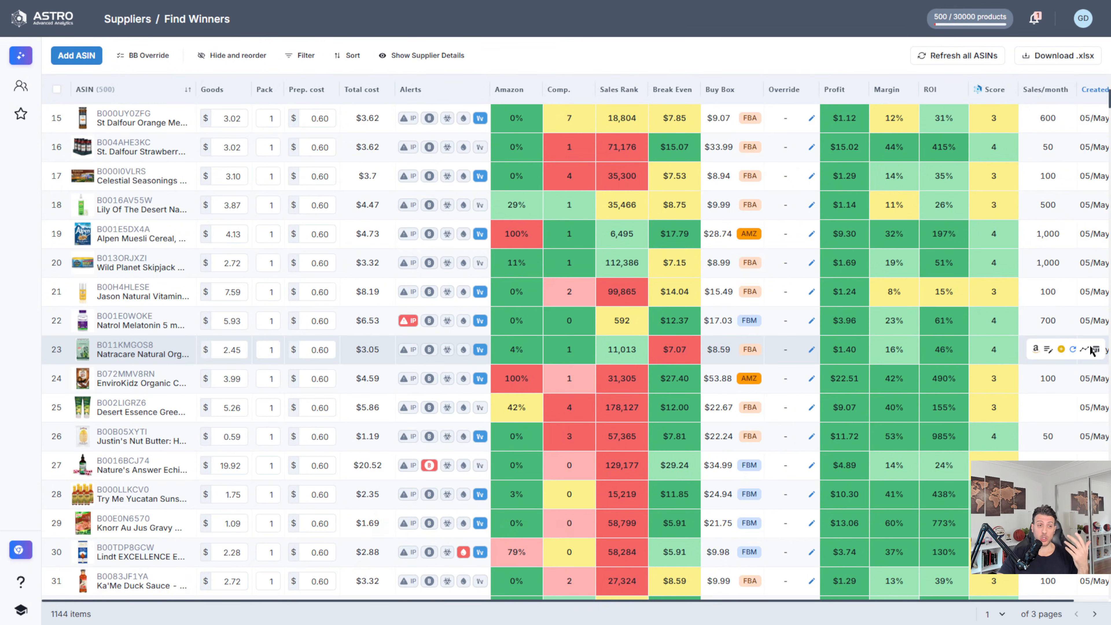
Step: Examine the price history charts of the Natracare panty liners and the St. Dalfour strawberry spread, closing each one
{"action": "left_click", "coordinate": [1094, 349]}
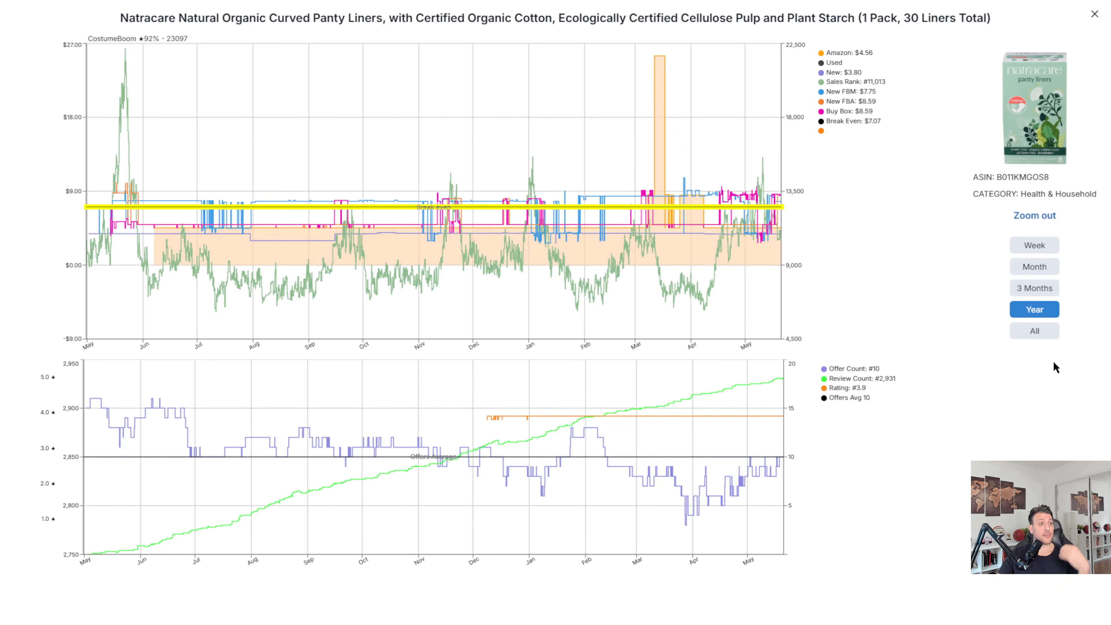
{"action": "left_click", "coordinate": [1095, 16]}
{"action": "mouse_move", "coordinate": [684, 400]}
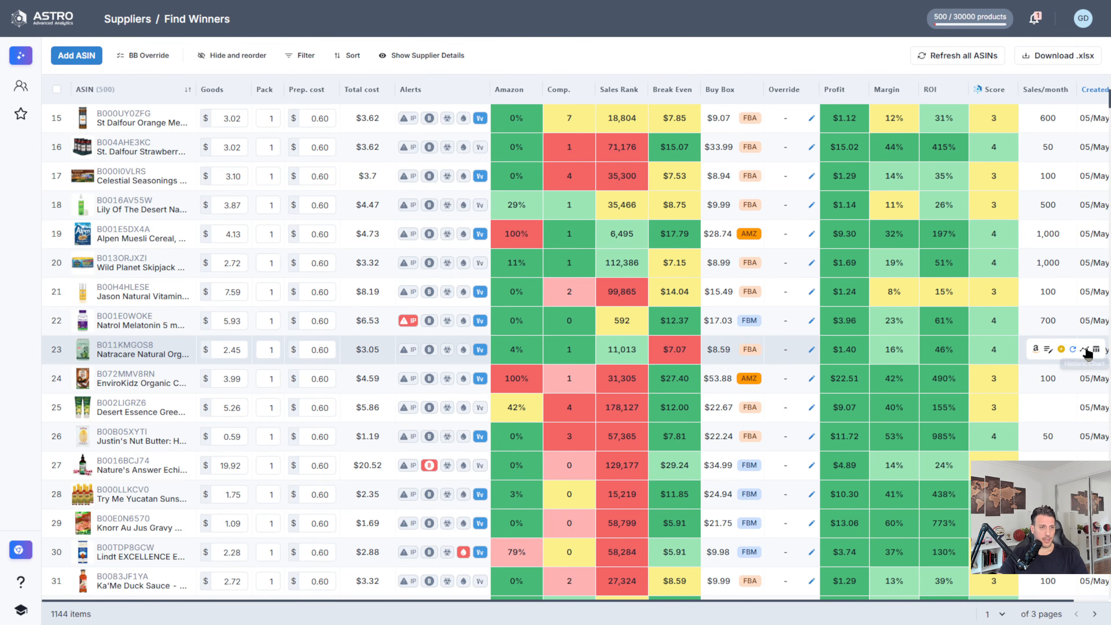
{"action": "left_click", "coordinate": [1086, 350]}
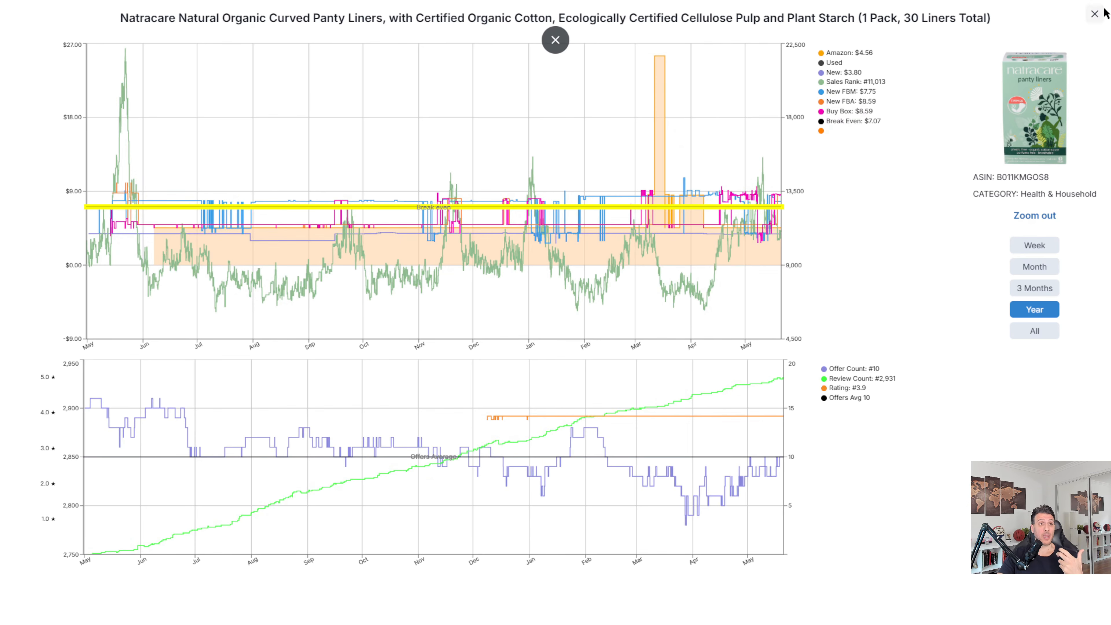
{"action": "left_click", "coordinate": [1095, 14]}
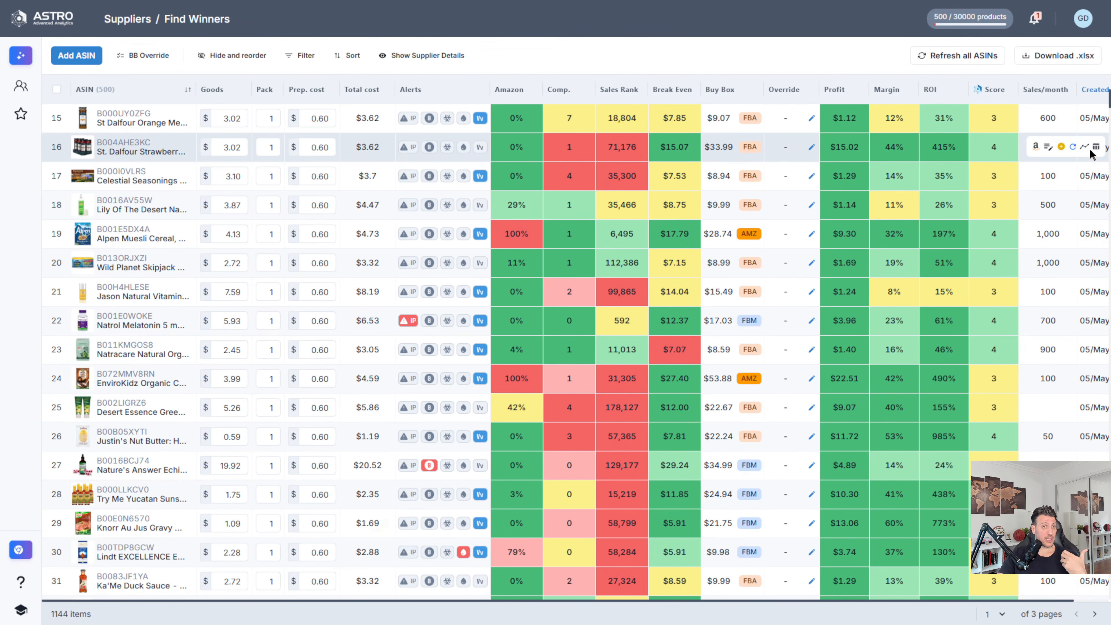
{"action": "left_click", "coordinate": [1085, 147]}
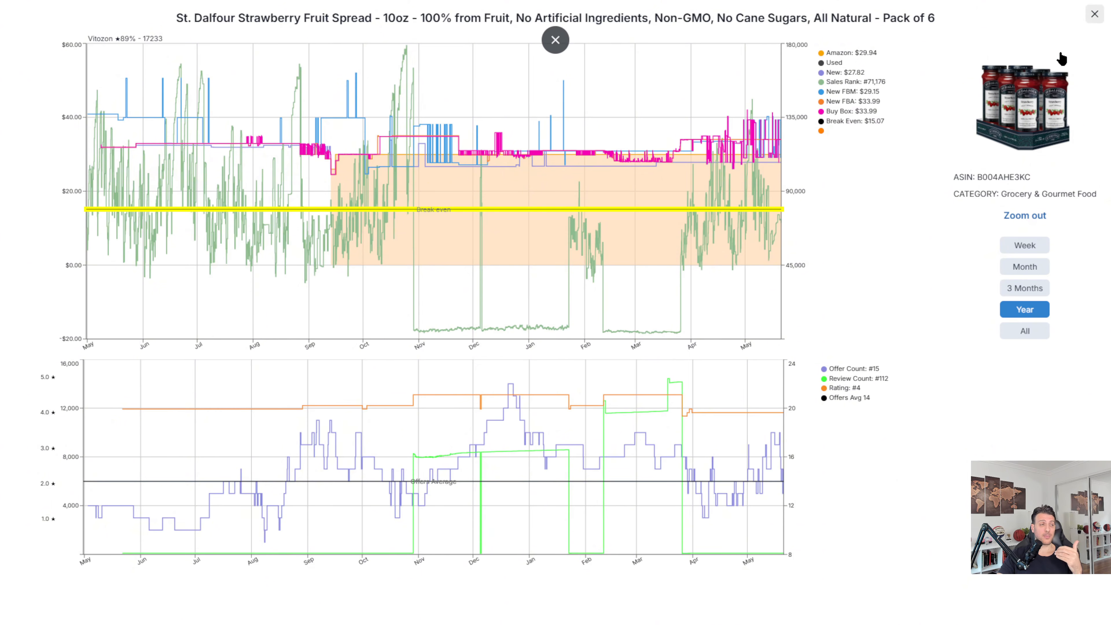
{"action": "left_click", "coordinate": [1095, 13]}
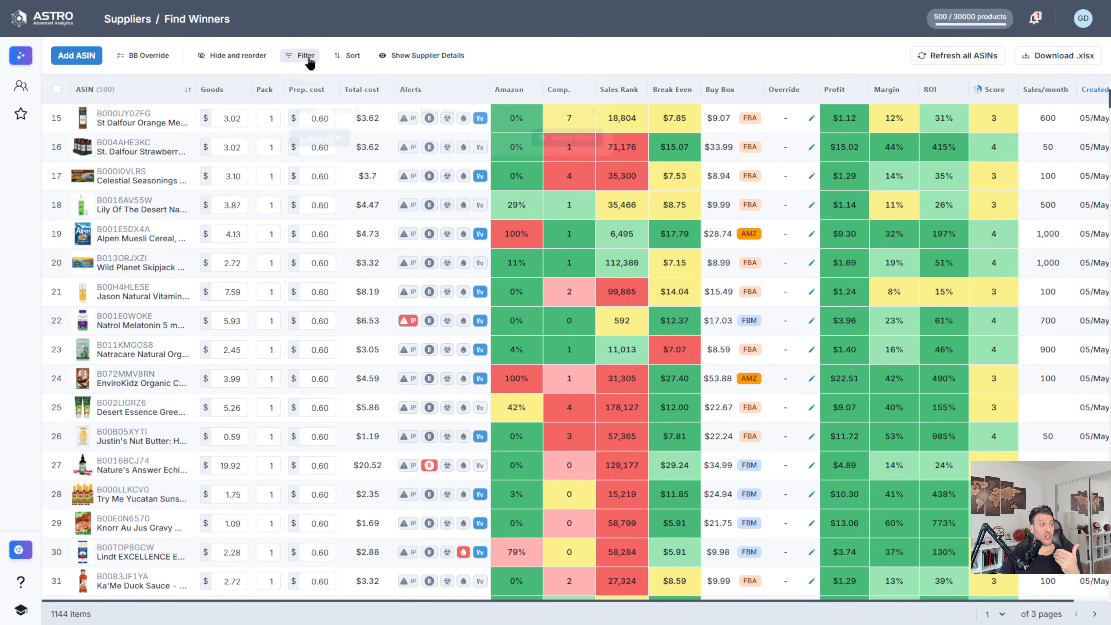
Step: Add a filter for Break Even Strength Score more than Average, and apply it to the product list
{"action": "left_click", "coordinate": [309, 61]}
{"action": "left_click", "coordinate": [319, 139]}
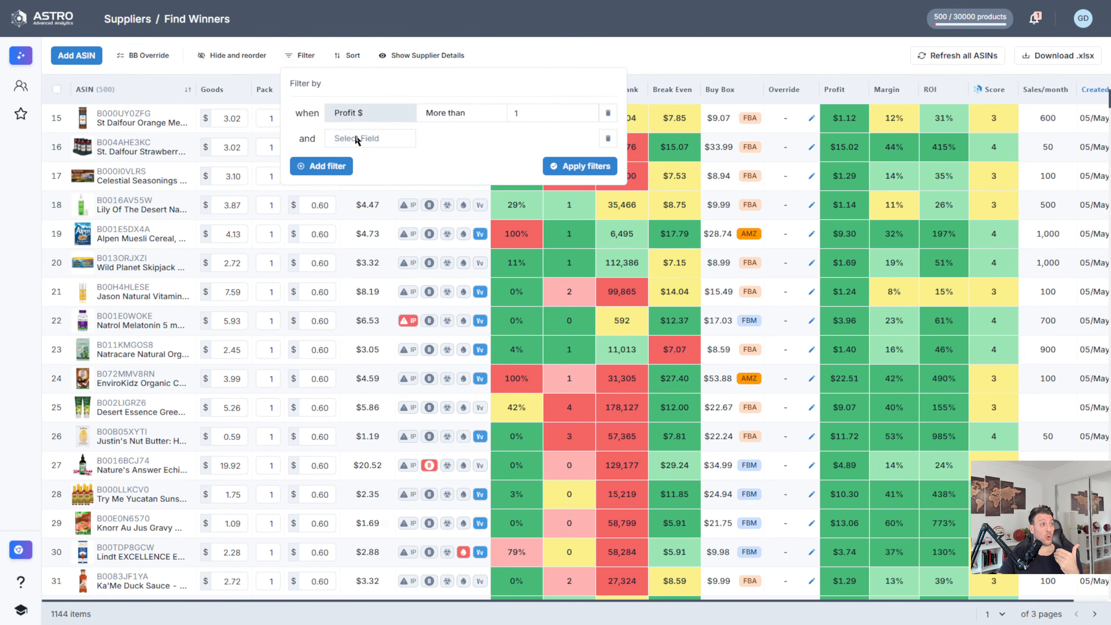
{"action": "left_click", "coordinate": [372, 144]}
{"action": "type", "text": "bre"}
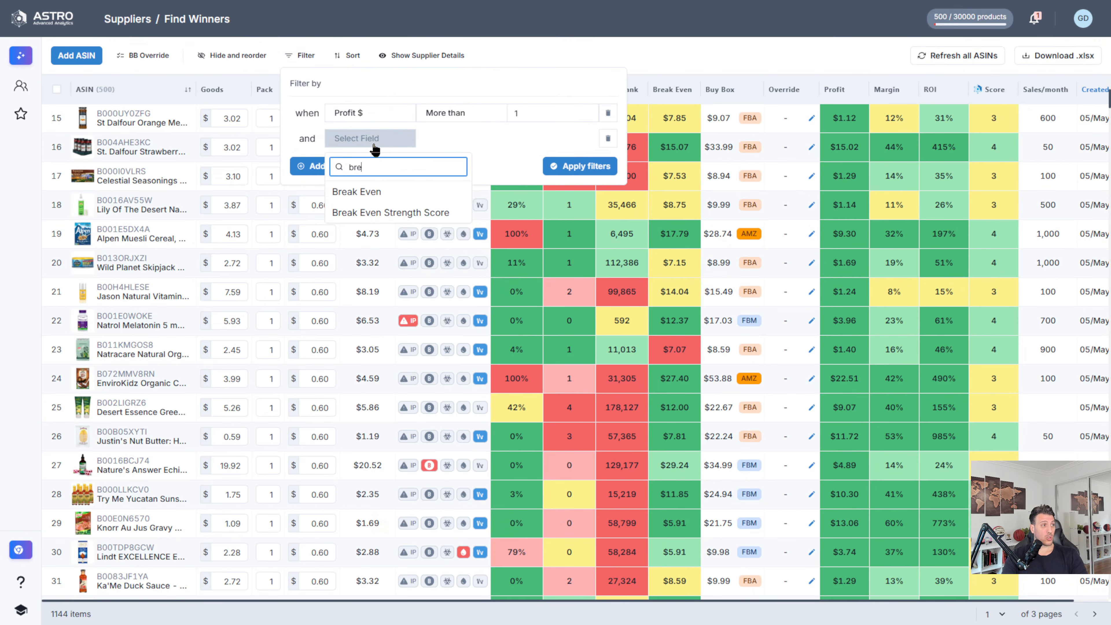
{"action": "type", "text": "a"}
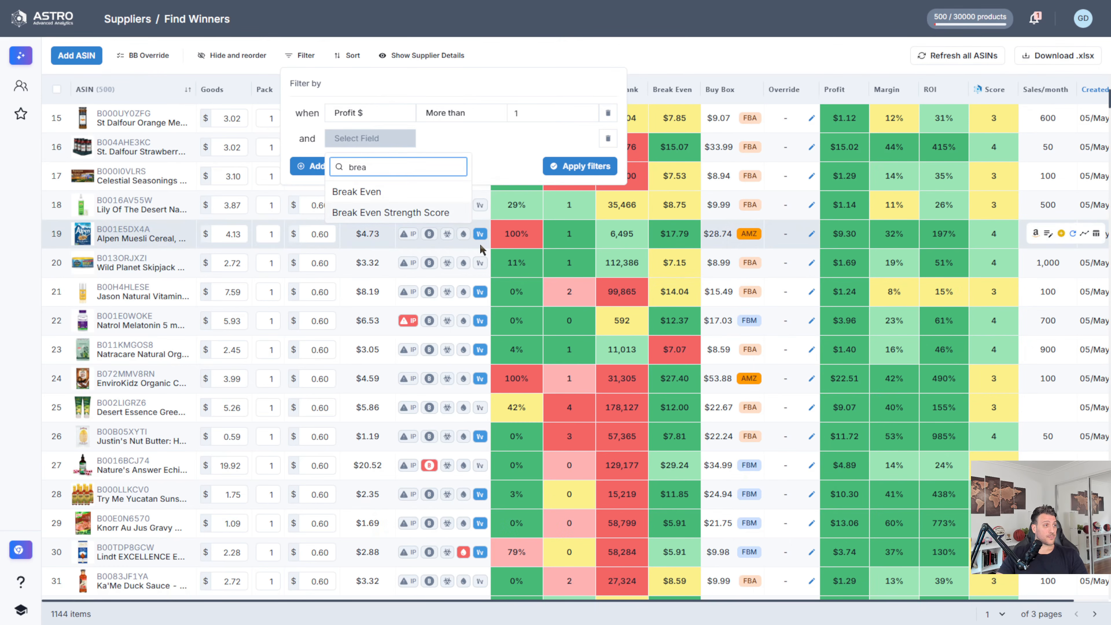
{"action": "left_click", "coordinate": [390, 213]}
{"action": "left_click", "coordinate": [482, 138]}
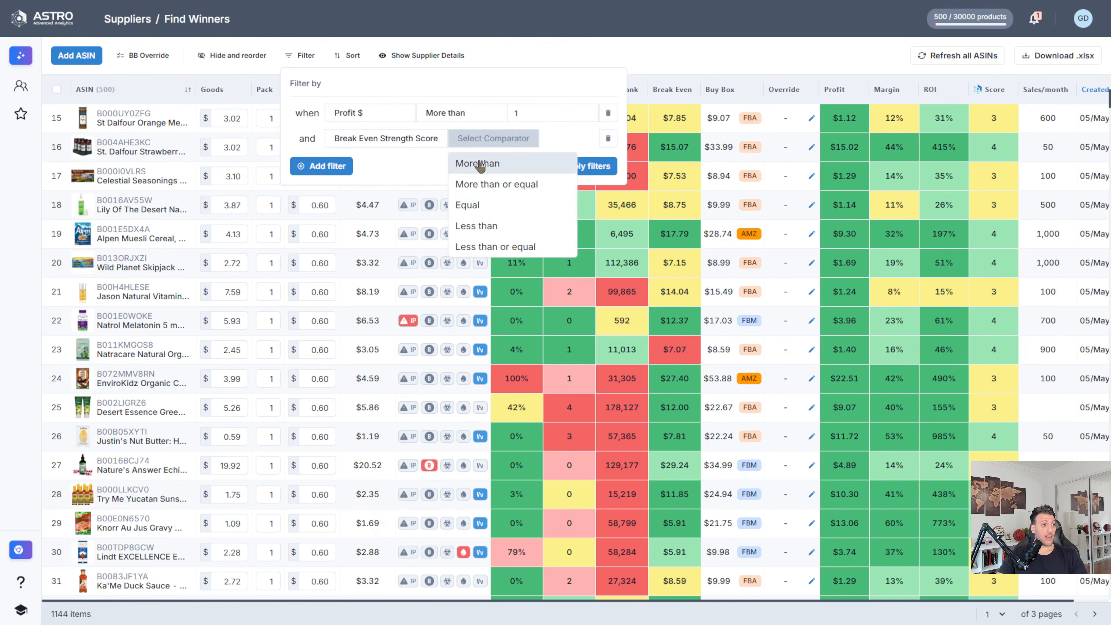
{"action": "left_click", "coordinate": [477, 161]}
{"action": "left_click", "coordinate": [542, 145]}
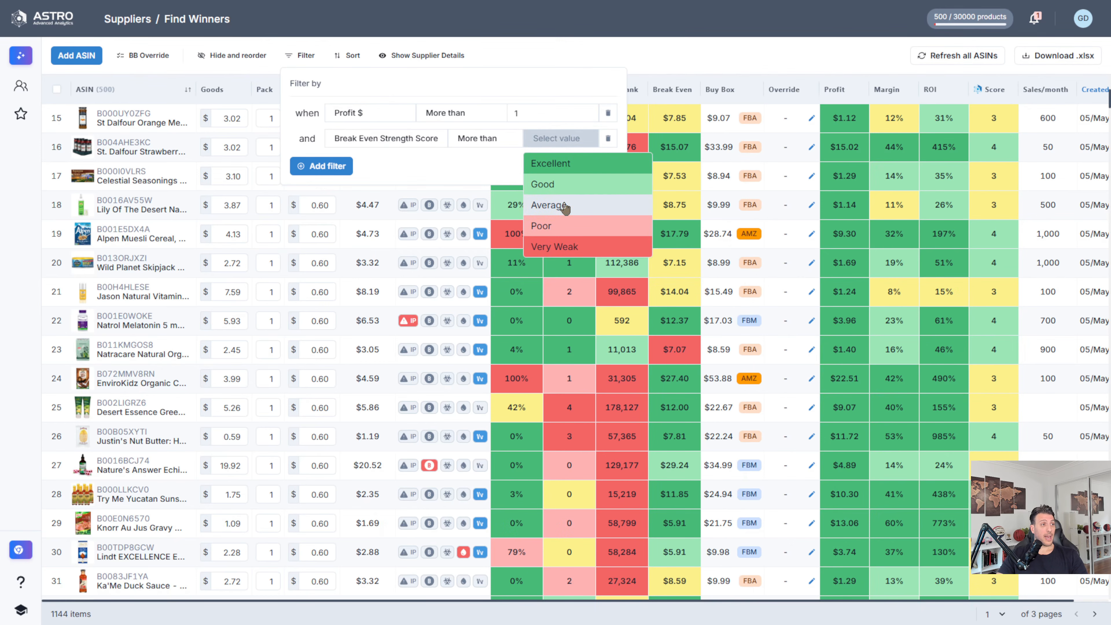
{"action": "left_click", "coordinate": [595, 205]}
{"action": "left_click", "coordinate": [575, 167]}
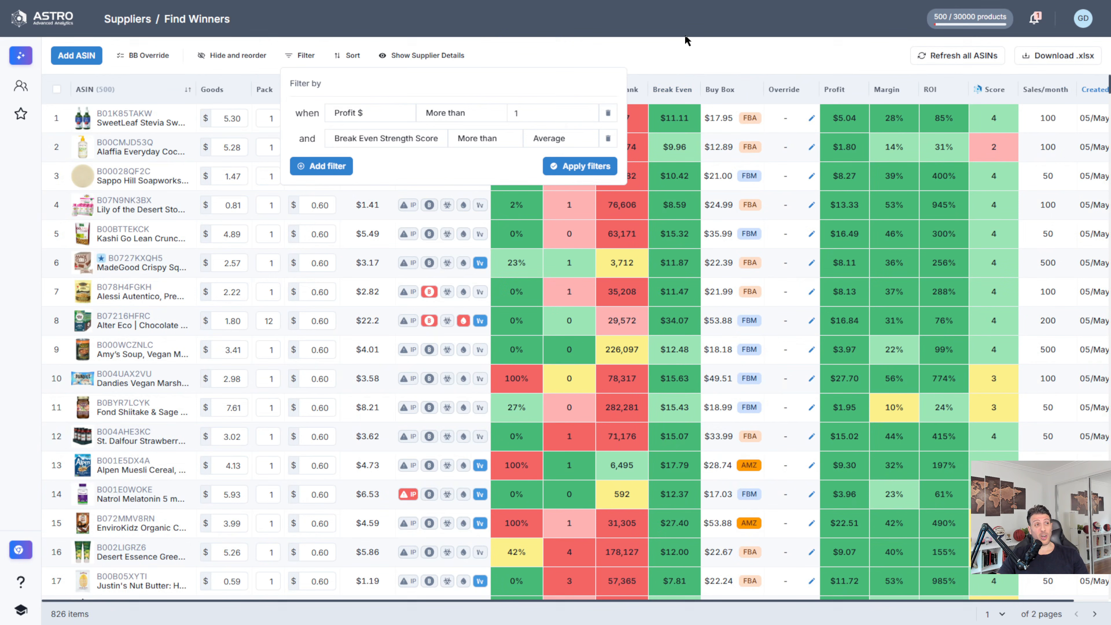
{"action": "left_click", "coordinate": [690, 52]}
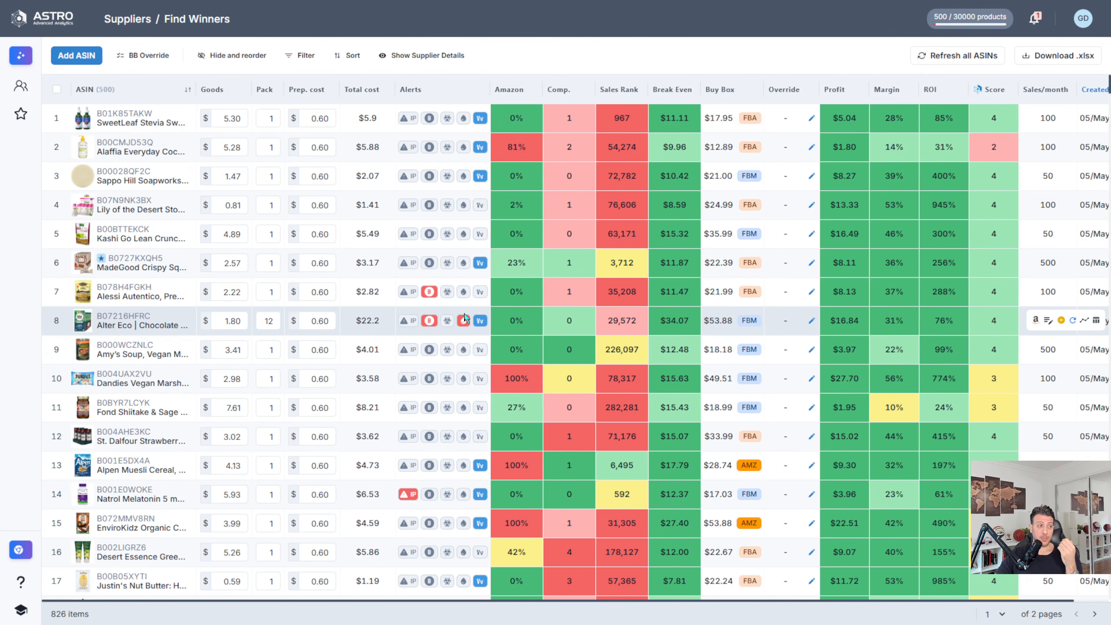
Step: Add a filter condition that Meltable equals False
{"action": "left_click", "coordinate": [308, 61]}
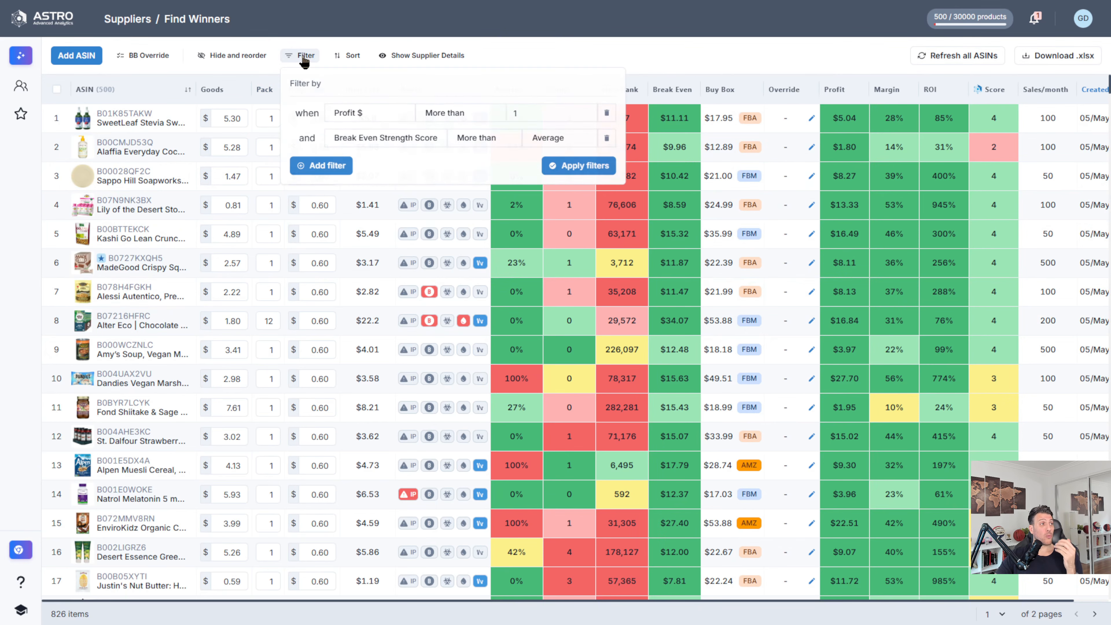
{"action": "left_click", "coordinate": [341, 165]}
{"action": "left_click", "coordinate": [359, 165]}
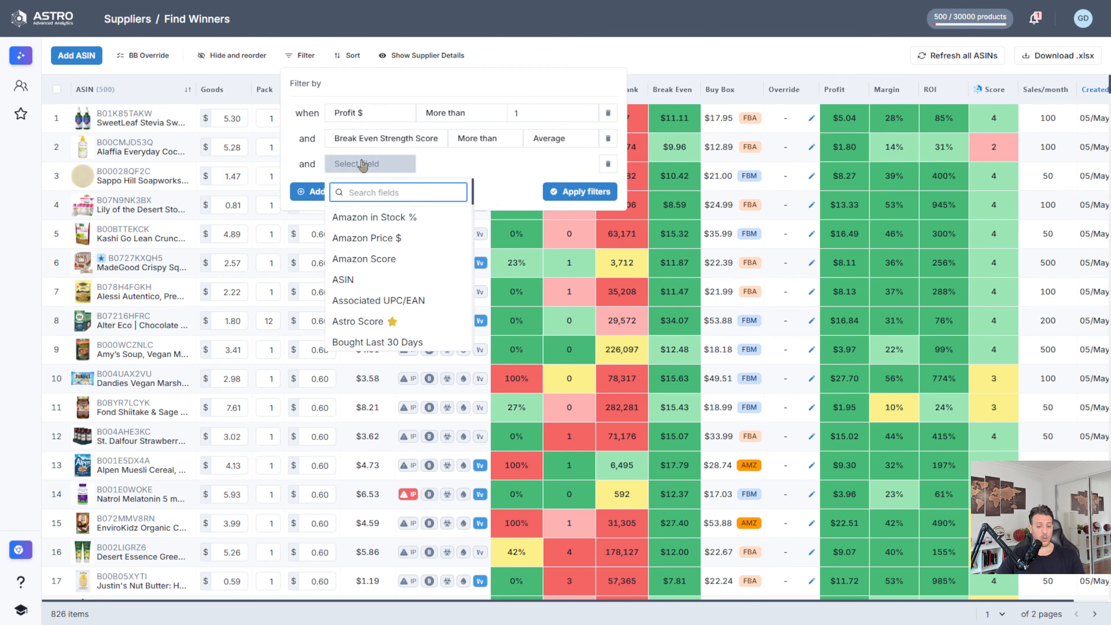
{"action": "type", "text": "me"}
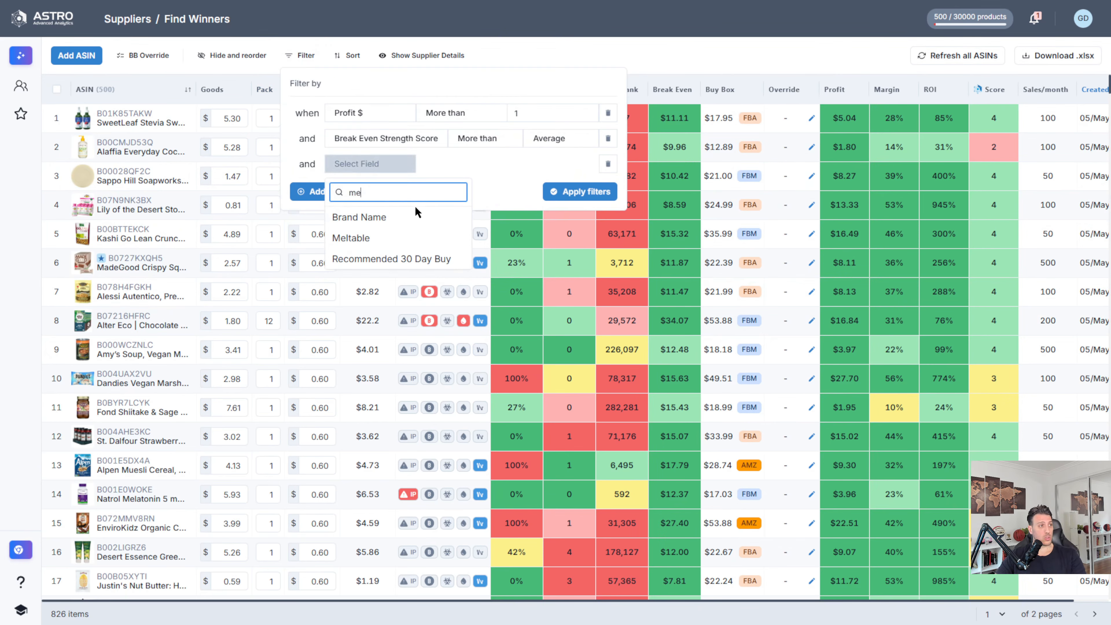
{"action": "left_click", "coordinate": [372, 238]}
{"action": "left_click", "coordinate": [560, 164]}
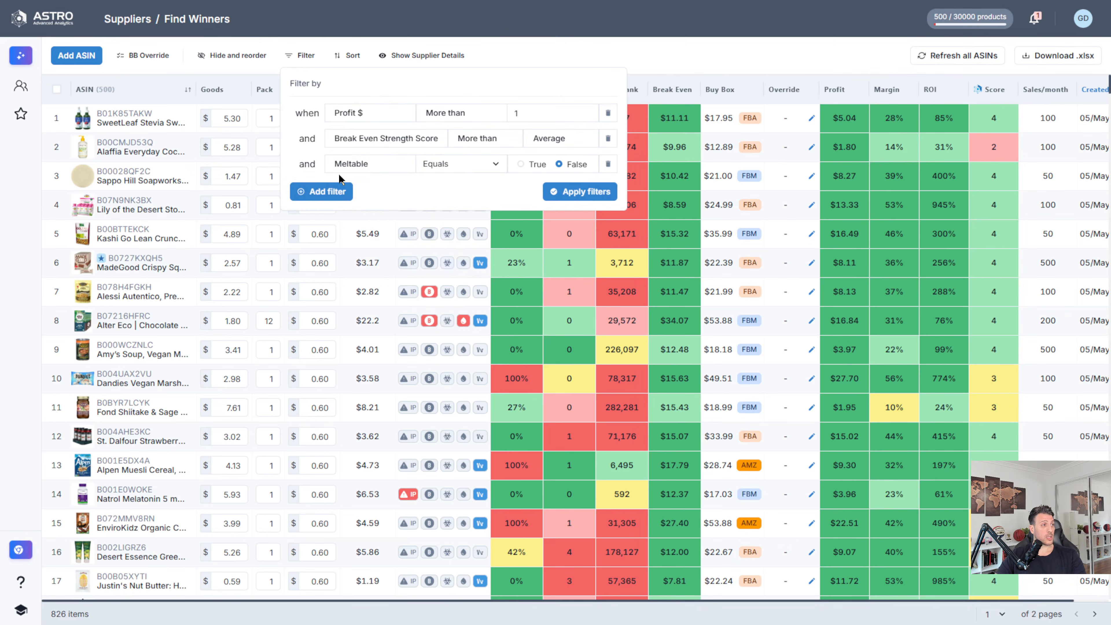
Step: Add a filter condition for IP Issues Alert less than Low
{"action": "left_click", "coordinate": [326, 192]}
{"action": "left_click", "coordinate": [366, 191]}
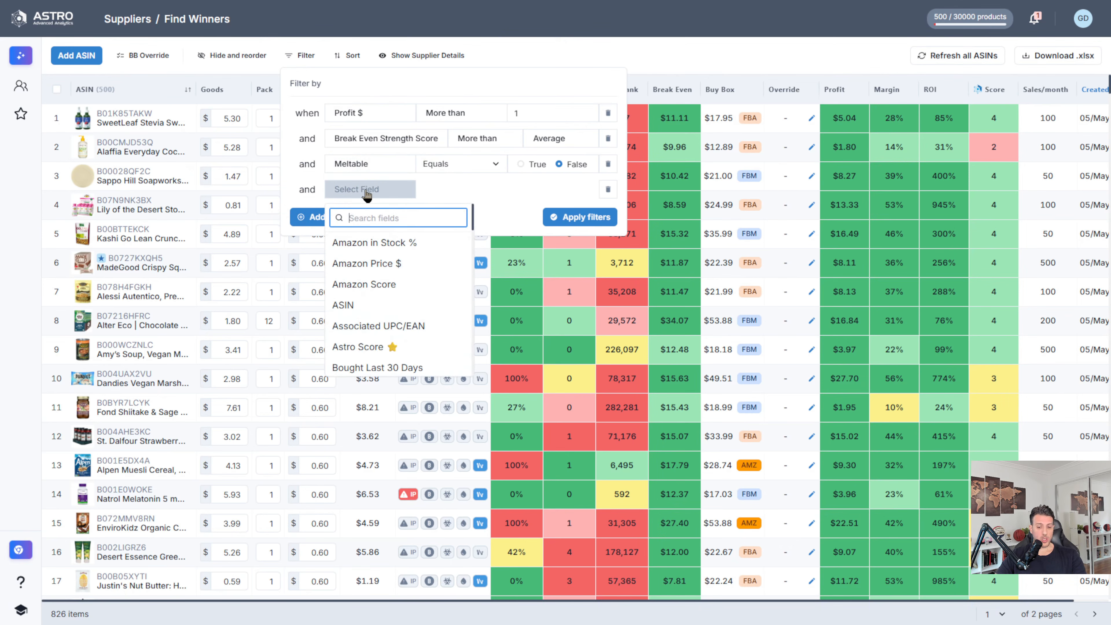
{"action": "type", "text": "ip"}
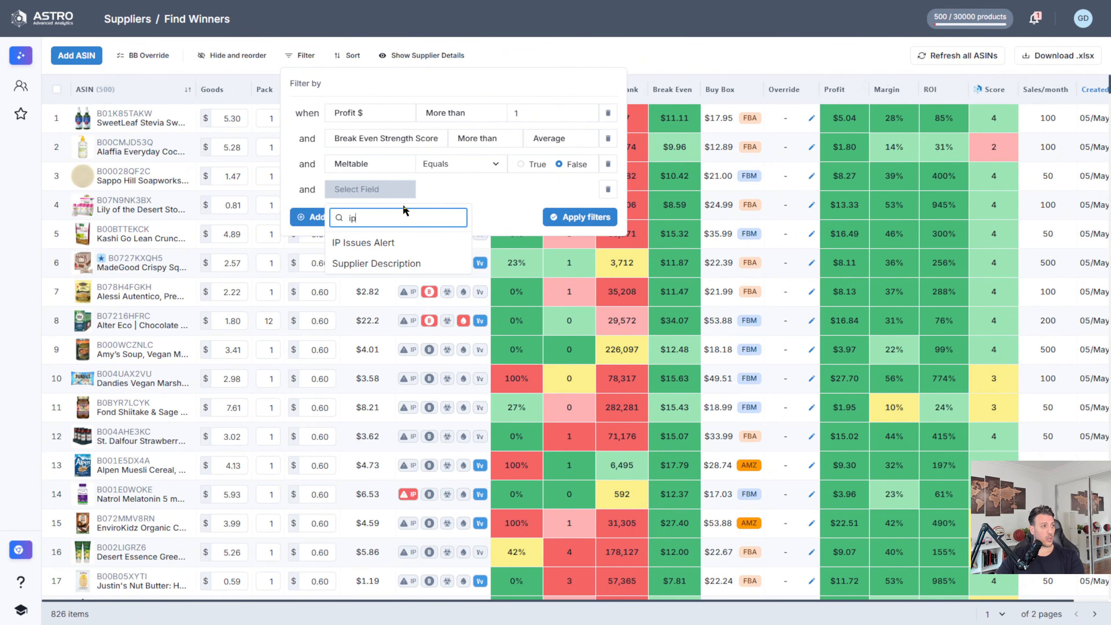
{"action": "left_click", "coordinate": [395, 251]}
{"action": "left_click", "coordinate": [457, 196]}
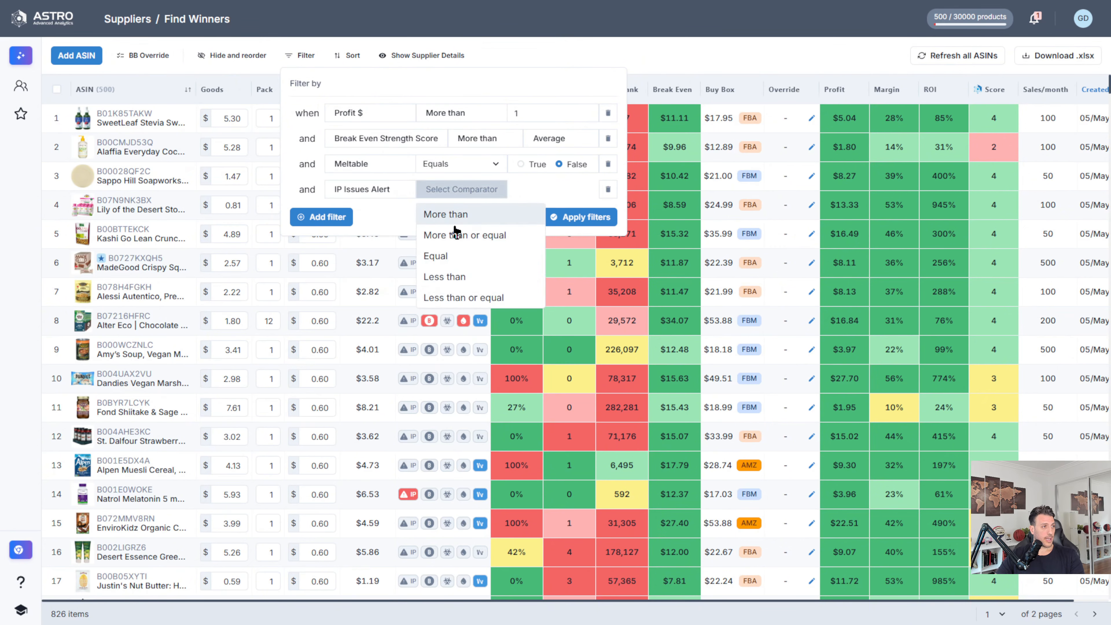
{"action": "left_click", "coordinate": [462, 274]}
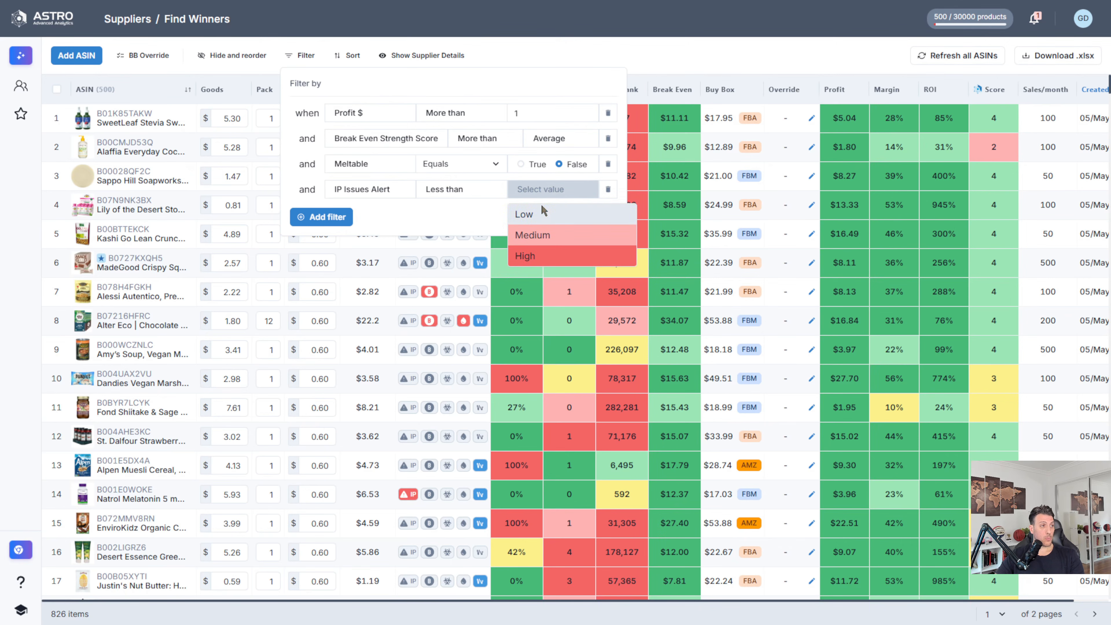
{"action": "left_click", "coordinate": [542, 215]}
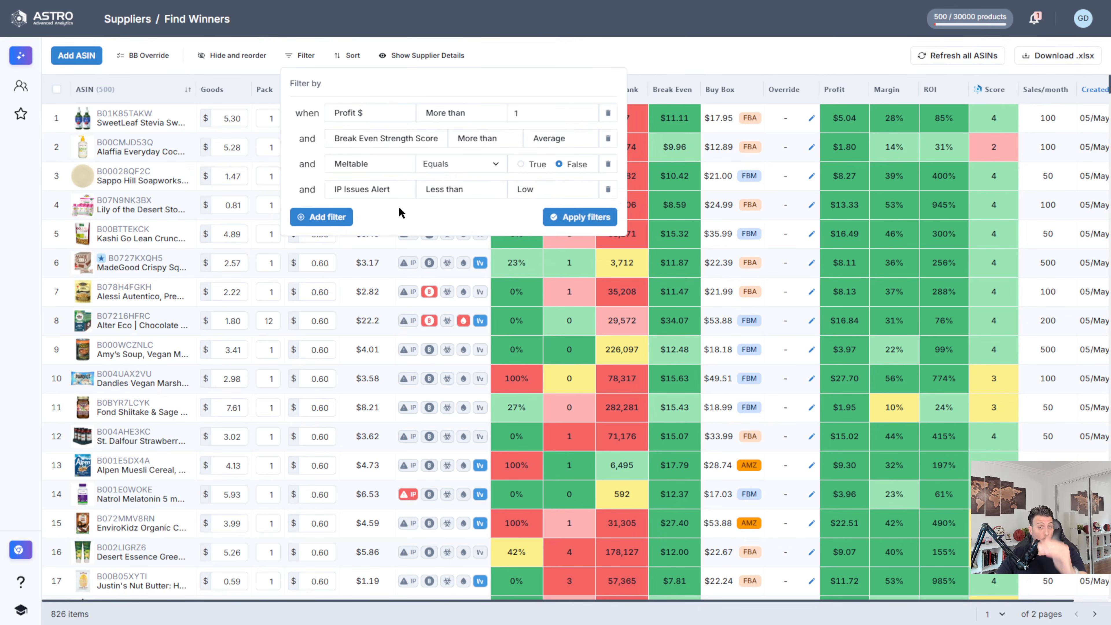
Step: Add a filter condition that Hazmat equals False
{"action": "left_click", "coordinate": [341, 217]}
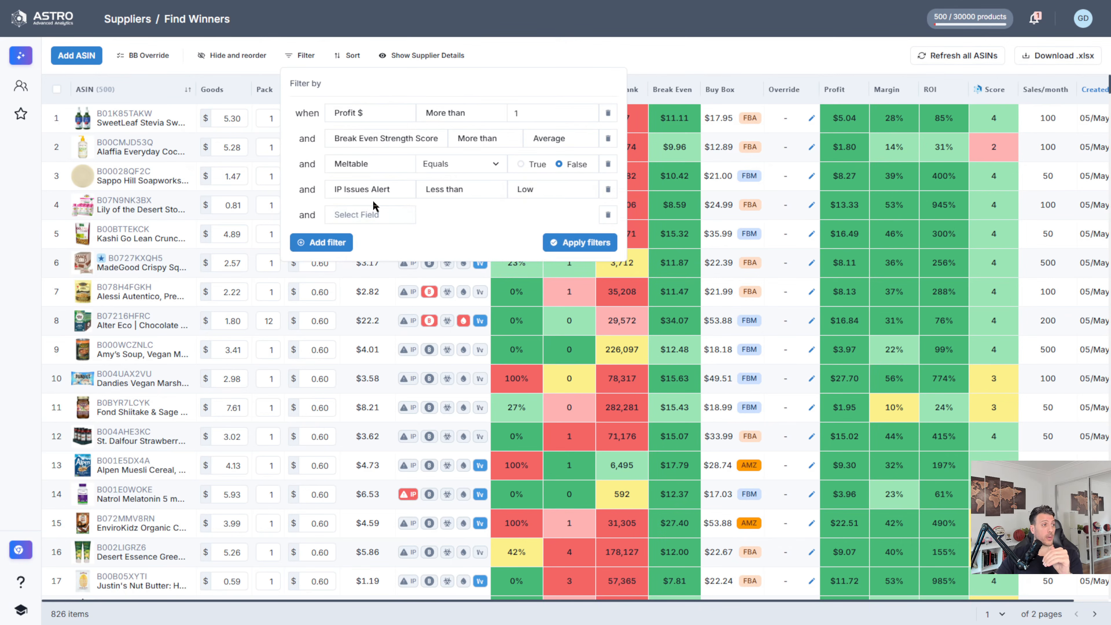
{"action": "left_click", "coordinate": [378, 216]}
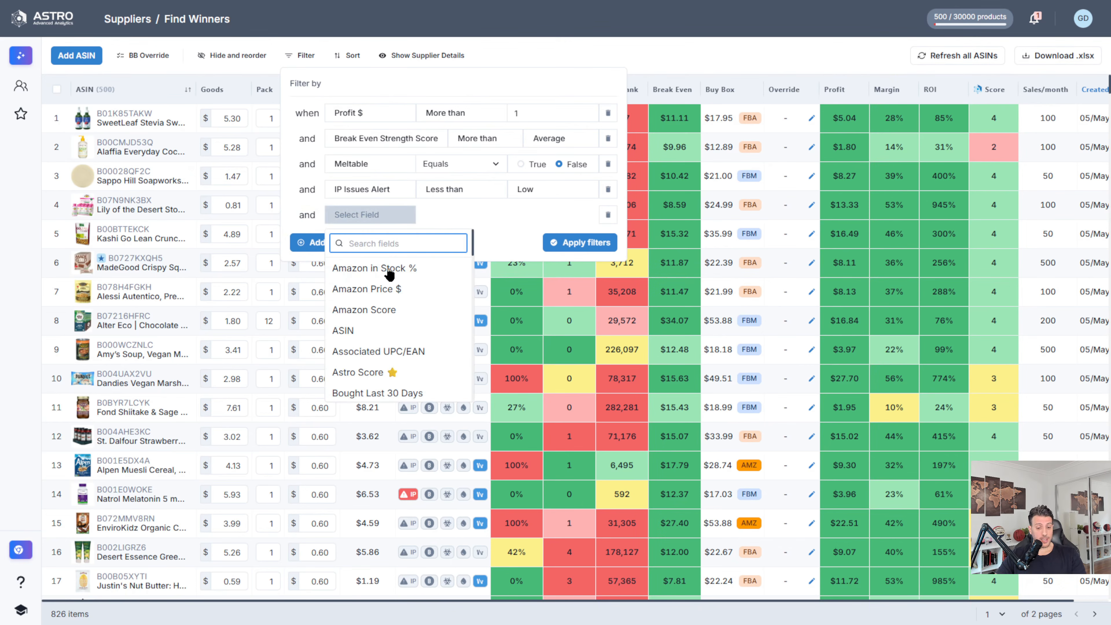
{"action": "left_click", "coordinate": [380, 240]}
{"action": "type", "text": "haz"}
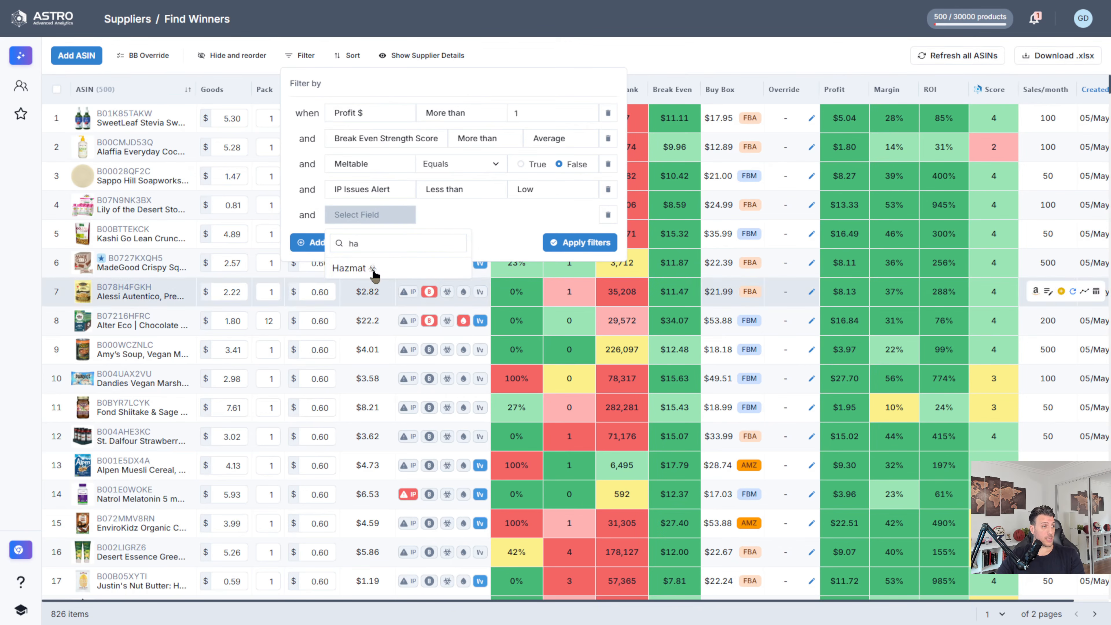
{"action": "left_click", "coordinate": [363, 268]}
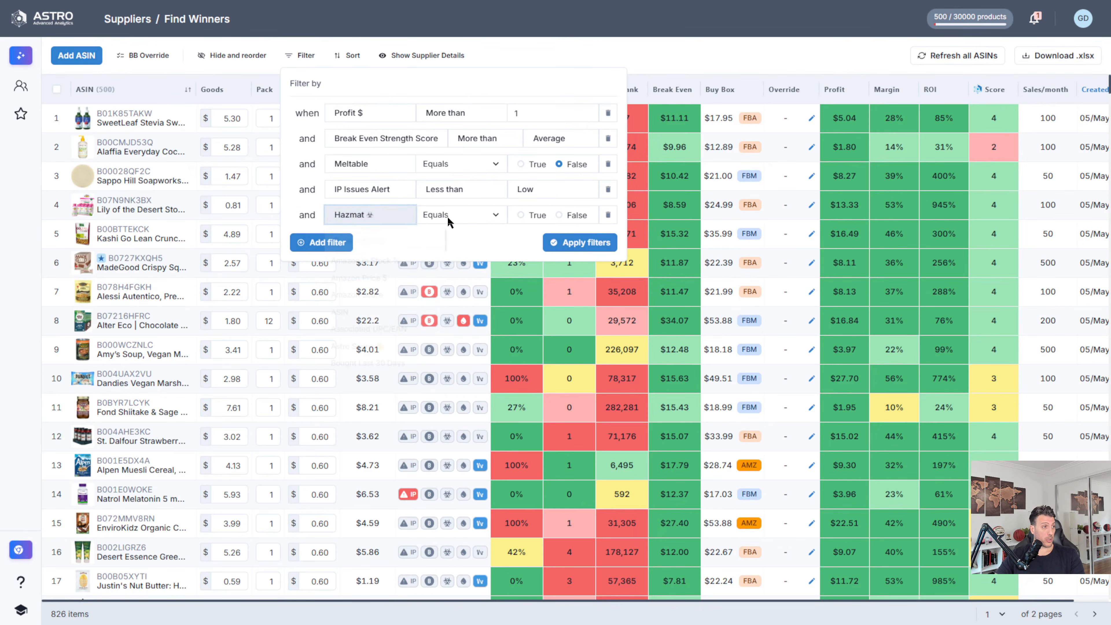
{"action": "left_click", "coordinate": [559, 215]}
Step: Add a filter for Amazon in Stock % less than 25, and apply all conditions to the product list
{"action": "left_click", "coordinate": [323, 242]}
{"action": "left_click", "coordinate": [361, 245]}
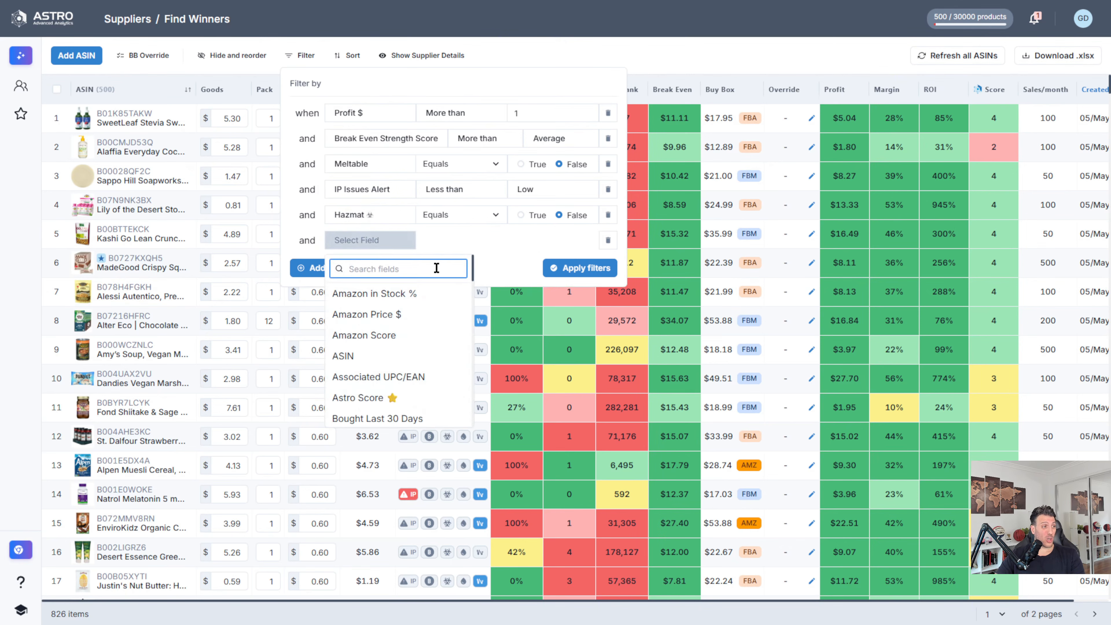
{"action": "left_click", "coordinate": [396, 294]}
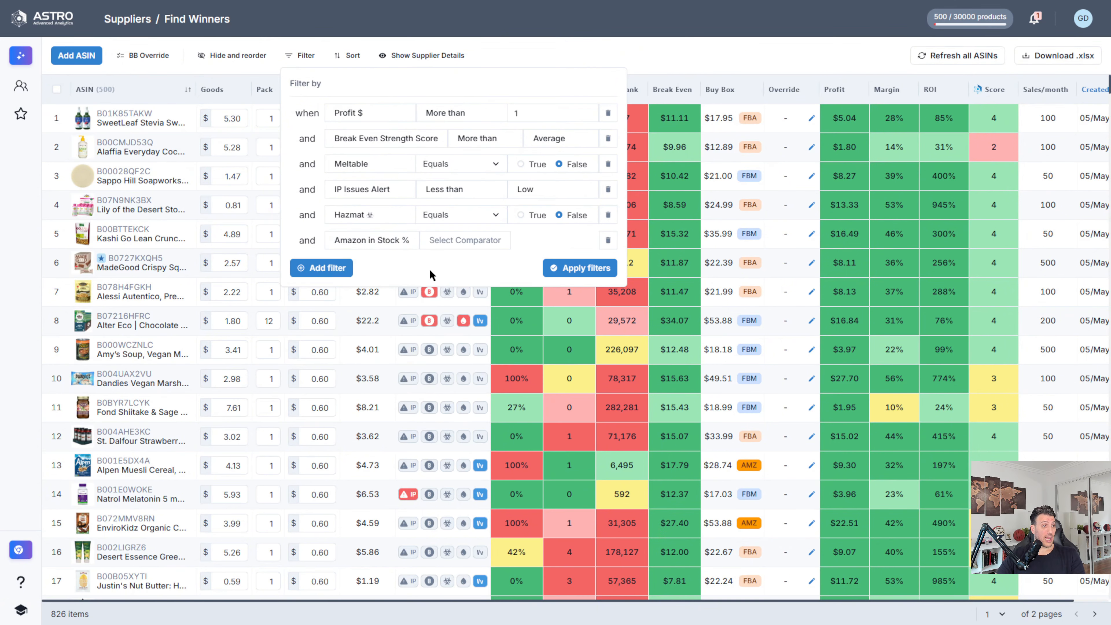
{"action": "left_click", "coordinate": [460, 242]}
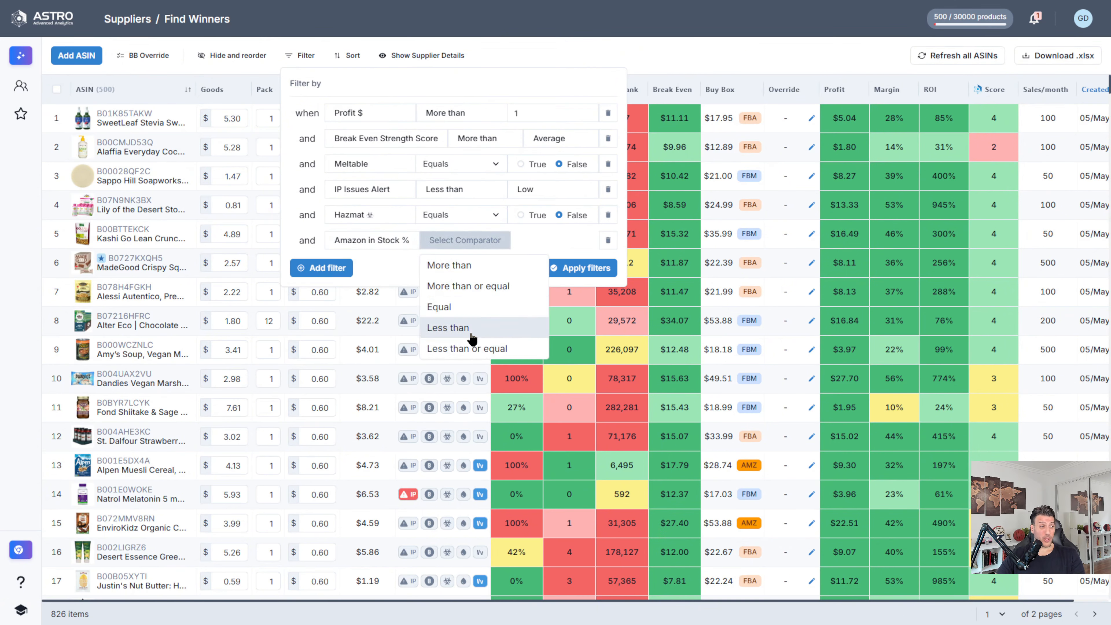
{"action": "left_click", "coordinate": [455, 326]}
{"action": "left_click", "coordinate": [552, 237]}
{"action": "type", "text": "25"}
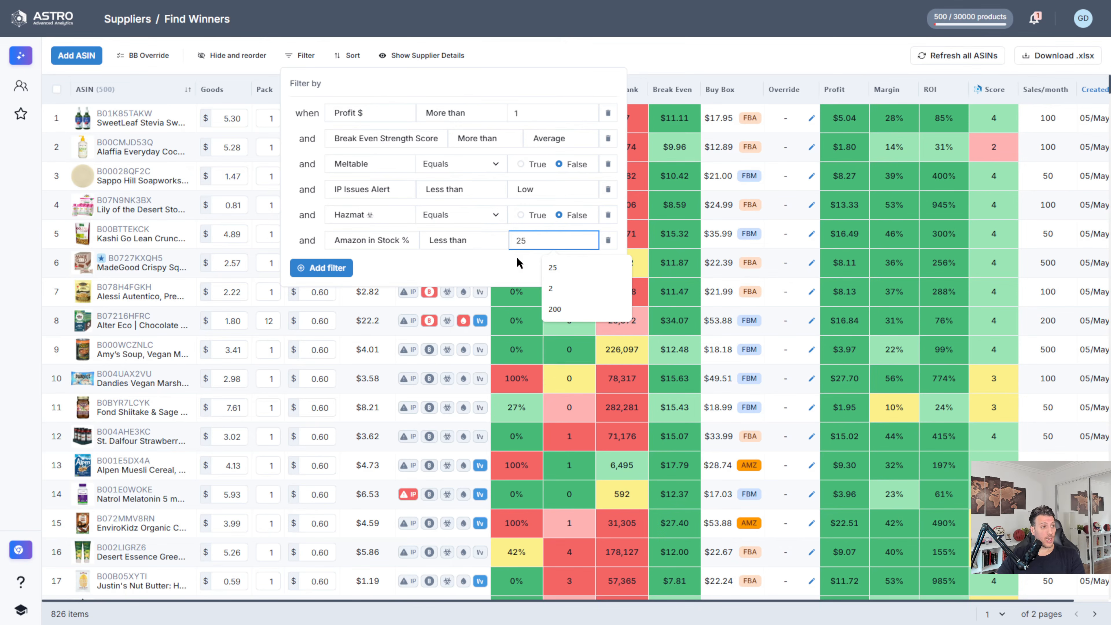
{"action": "left_click", "coordinate": [517, 262]}
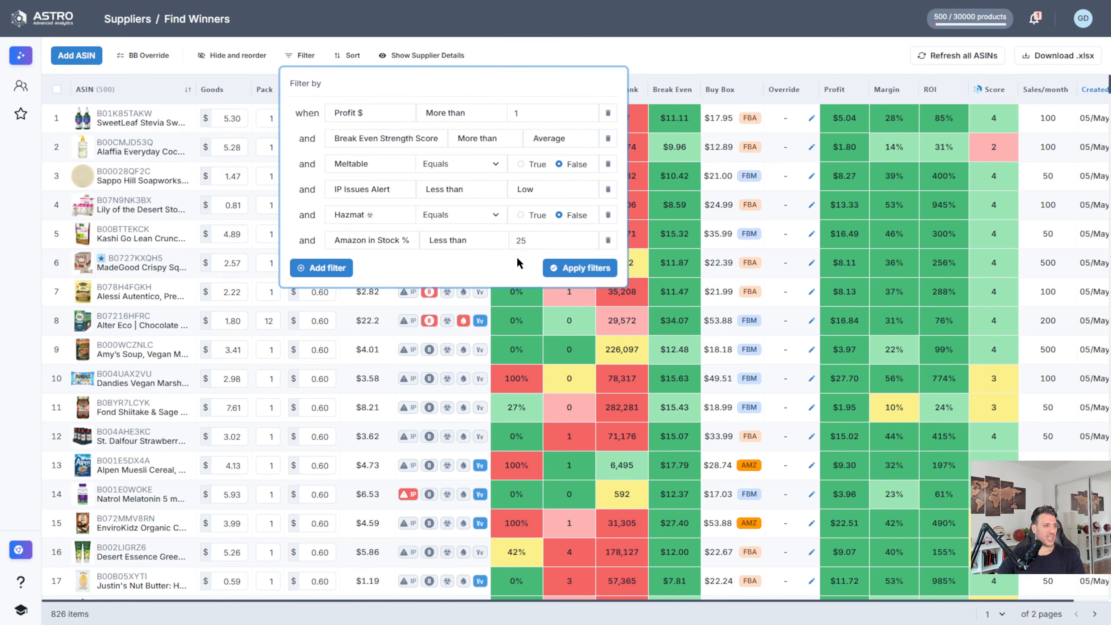
{"action": "left_click", "coordinate": [569, 268]}
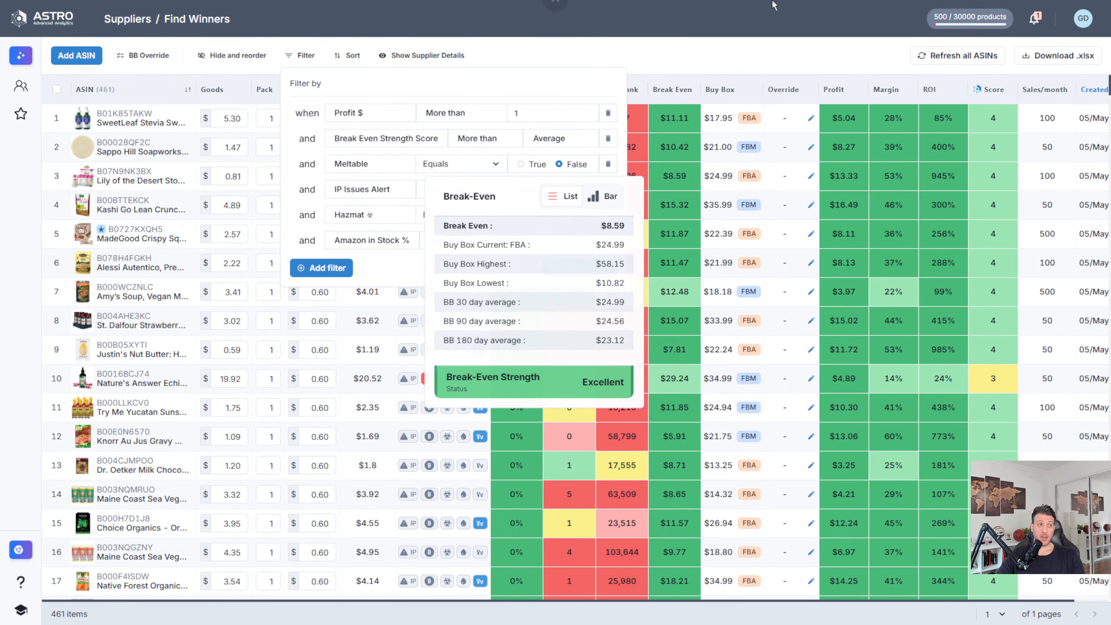
Step: Add a filter for Recommended 30 Day Buy more than 50 and apply it to the product list
{"action": "mouse_move", "coordinate": [715, 151]}
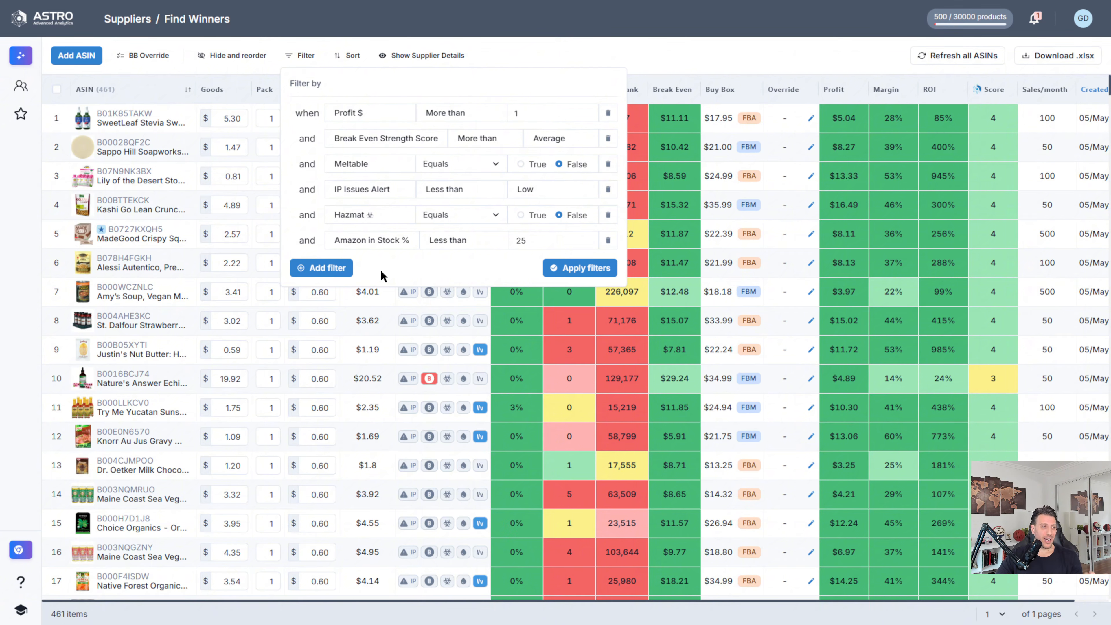
{"action": "left_click", "coordinate": [337, 268]}
{"action": "left_click", "coordinate": [360, 266]}
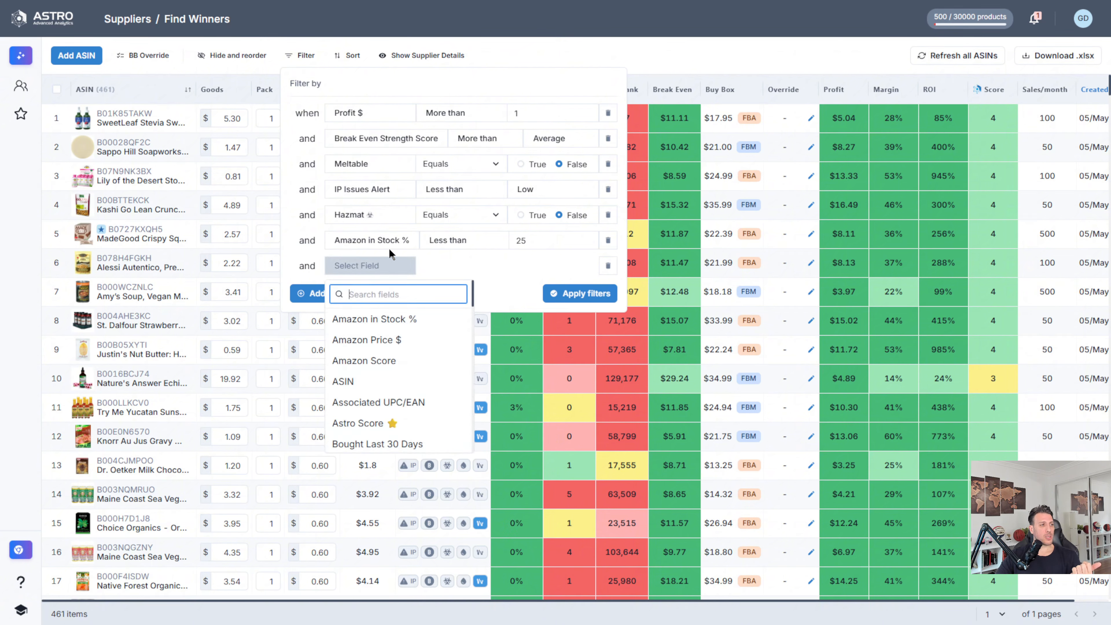
{"action": "type", "text": "rec"}
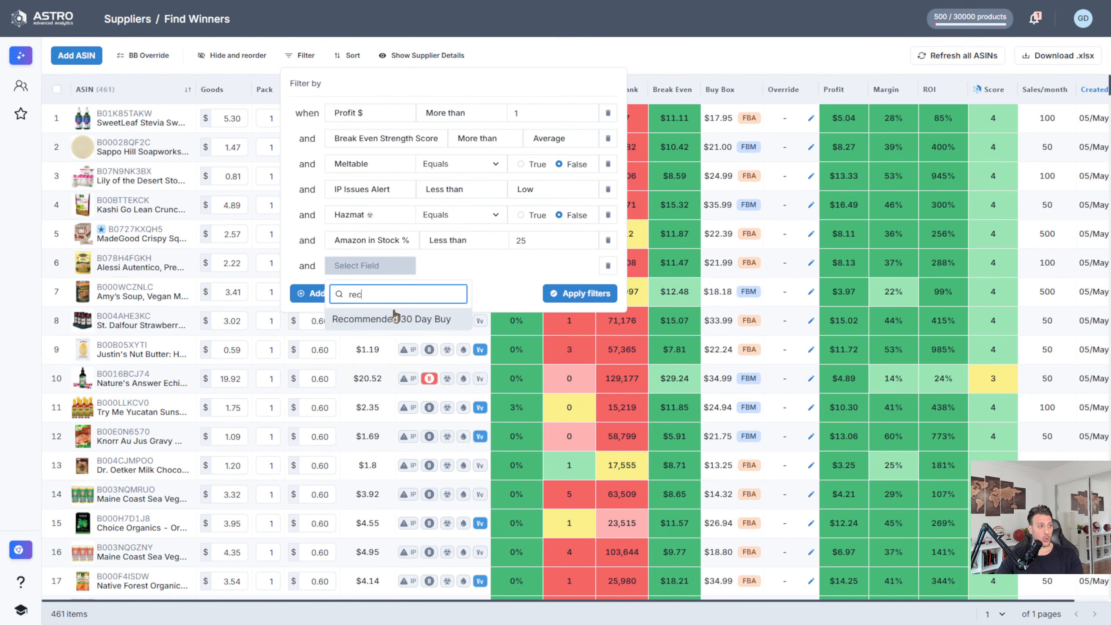
{"action": "left_click", "coordinate": [396, 318]}
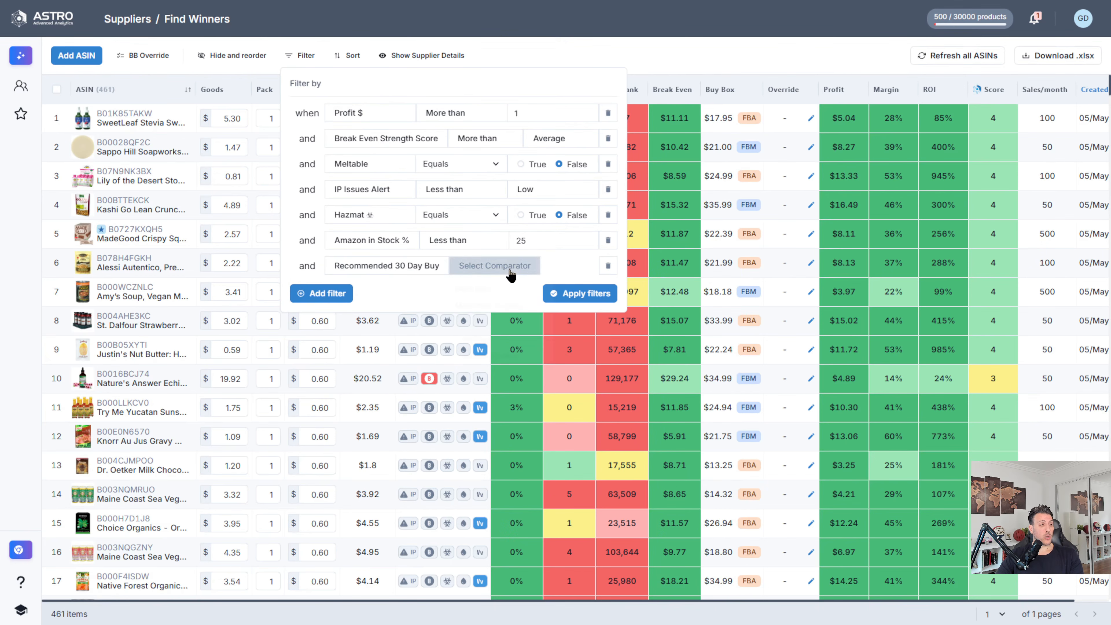
{"action": "left_click", "coordinate": [523, 266]}
{"action": "left_click", "coordinate": [479, 291]}
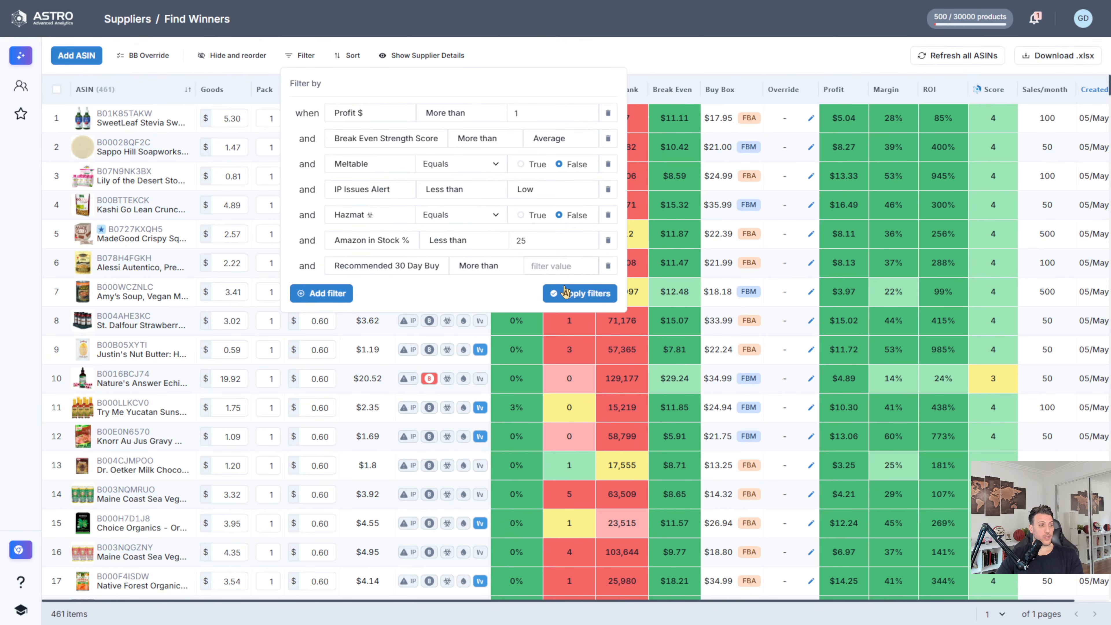
{"action": "left_click", "coordinate": [551, 268]}
{"action": "type", "text": "50"}
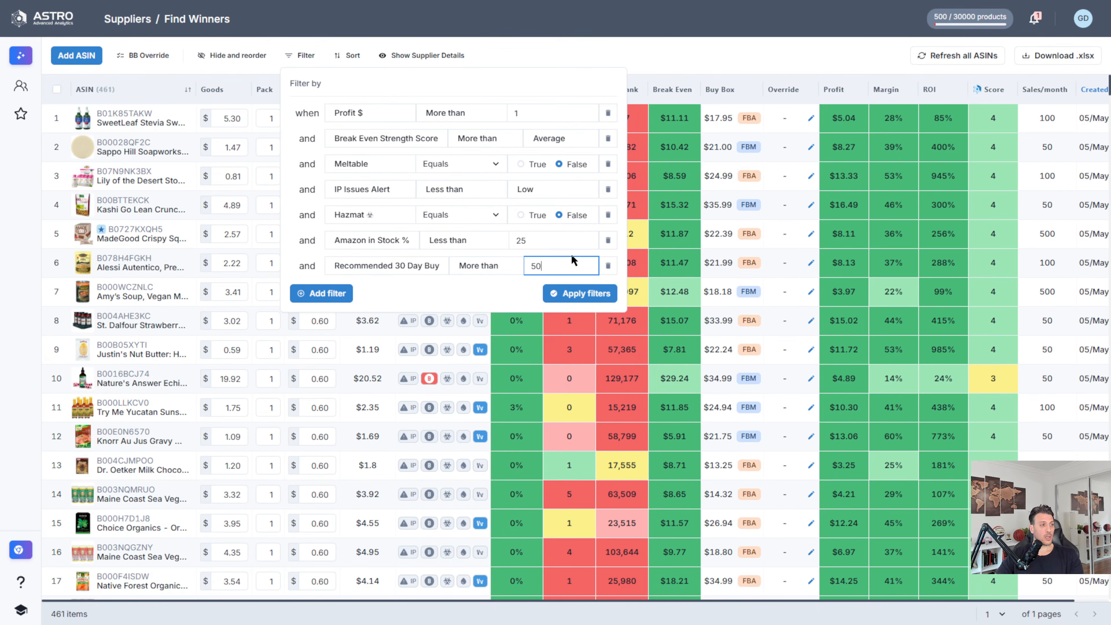
{"action": "key", "text": "Return"}
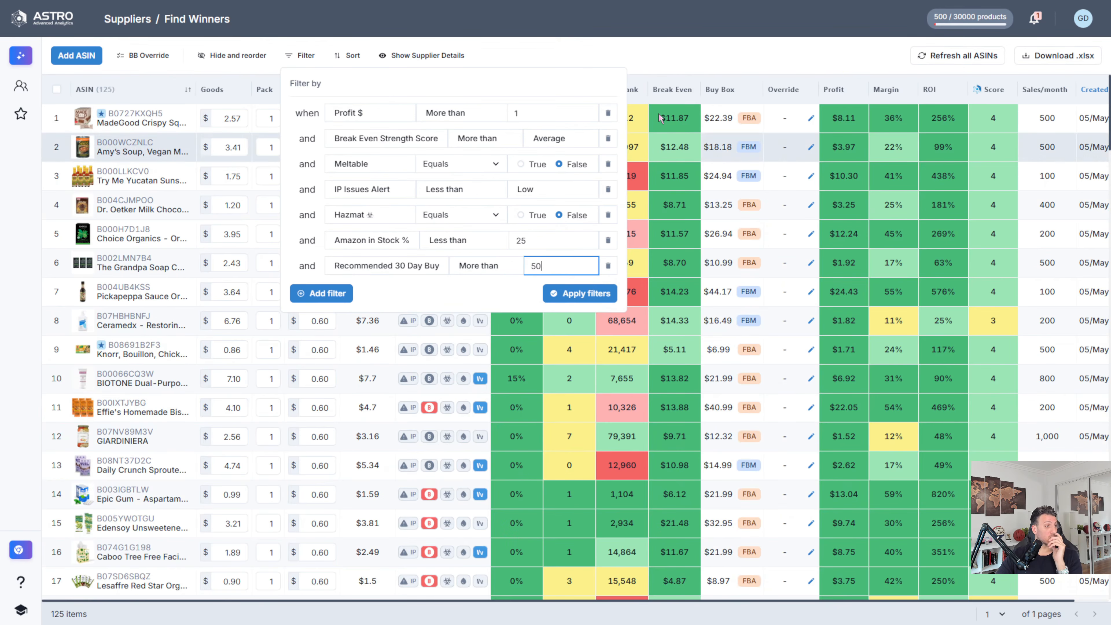
{"action": "left_click", "coordinate": [726, 34]}
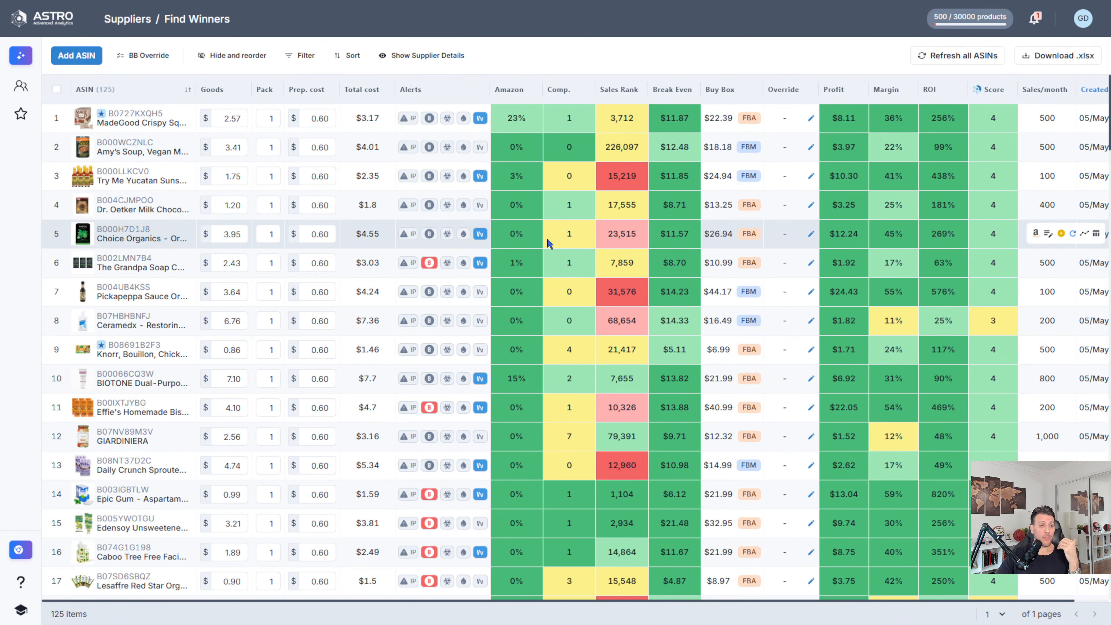
Step: Add a filter for ROI % more than 30 and apply it to the product list
{"action": "mouse_move", "coordinate": [552, 241]}
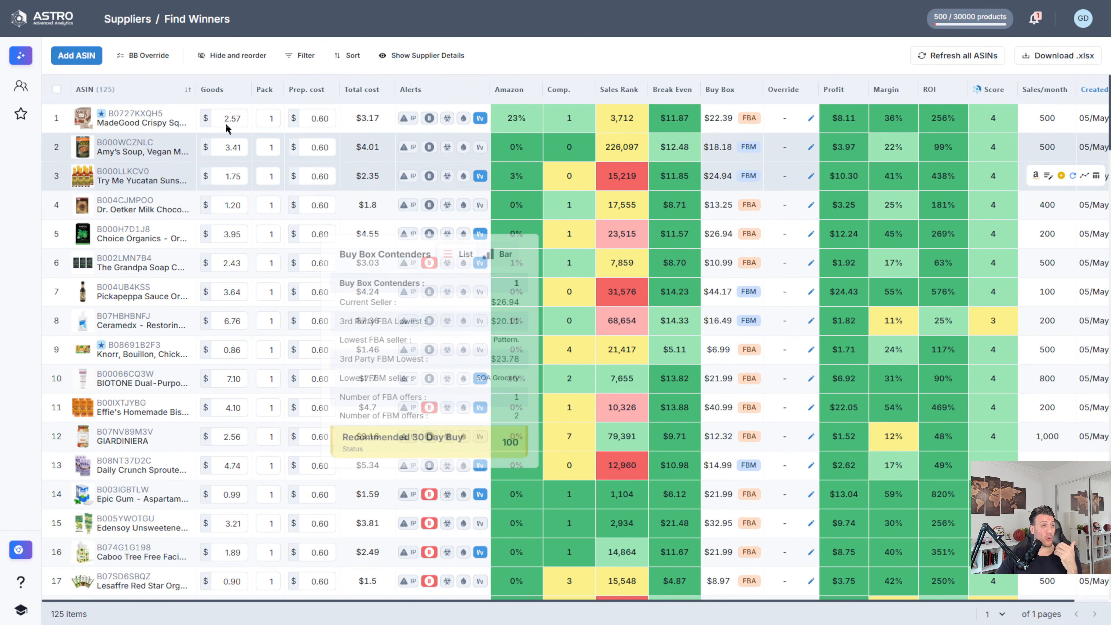
{"action": "mouse_move", "coordinate": [124, 117]}
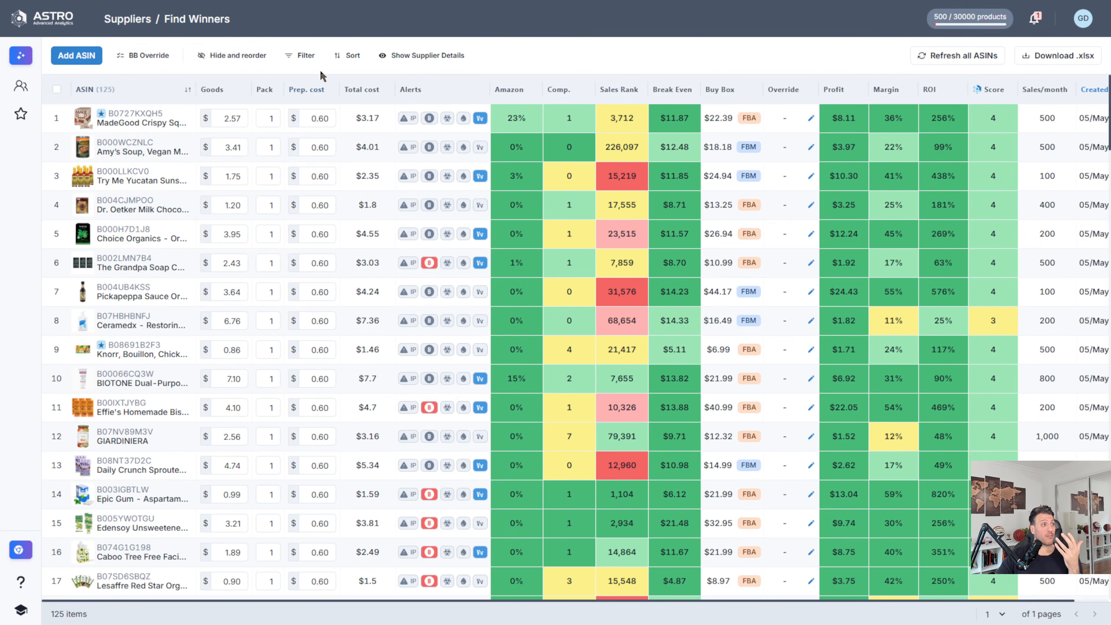
{"action": "left_click", "coordinate": [307, 56]}
{"action": "left_click", "coordinate": [323, 289]}
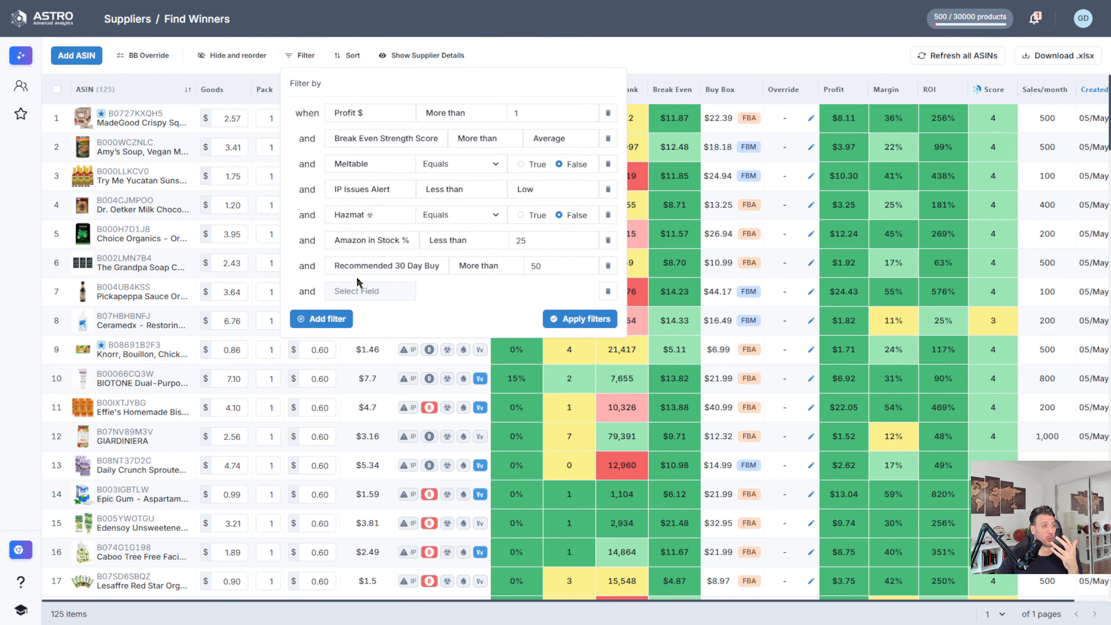
{"action": "left_click", "coordinate": [394, 291]}
{"action": "type", "text": "r"}
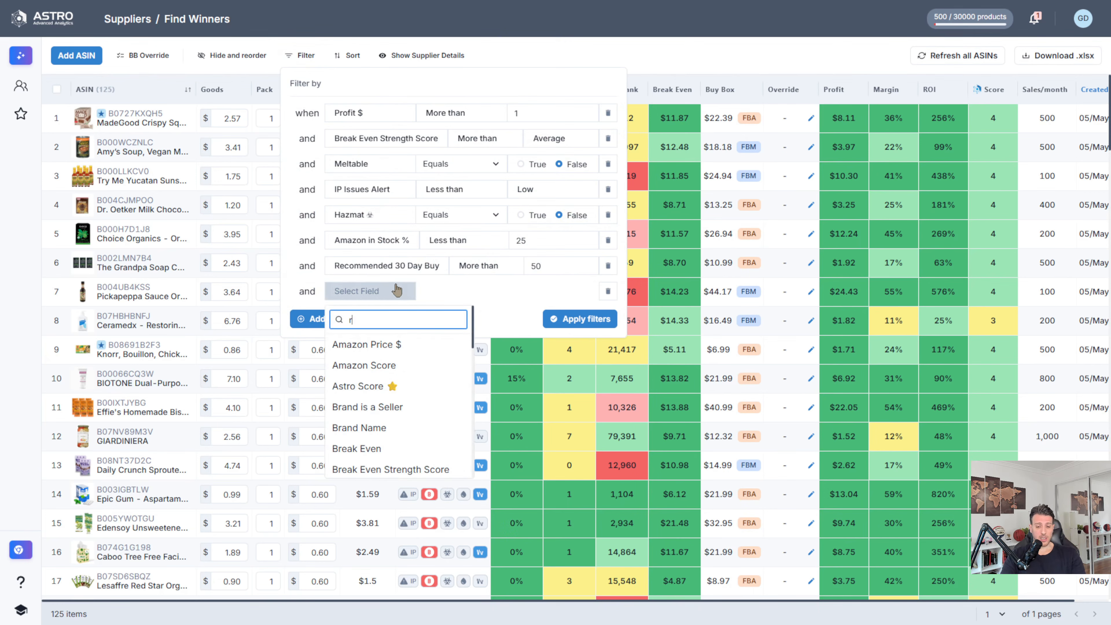
{"action": "type", "text": "o"}
{"action": "left_click", "coordinate": [380, 386]}
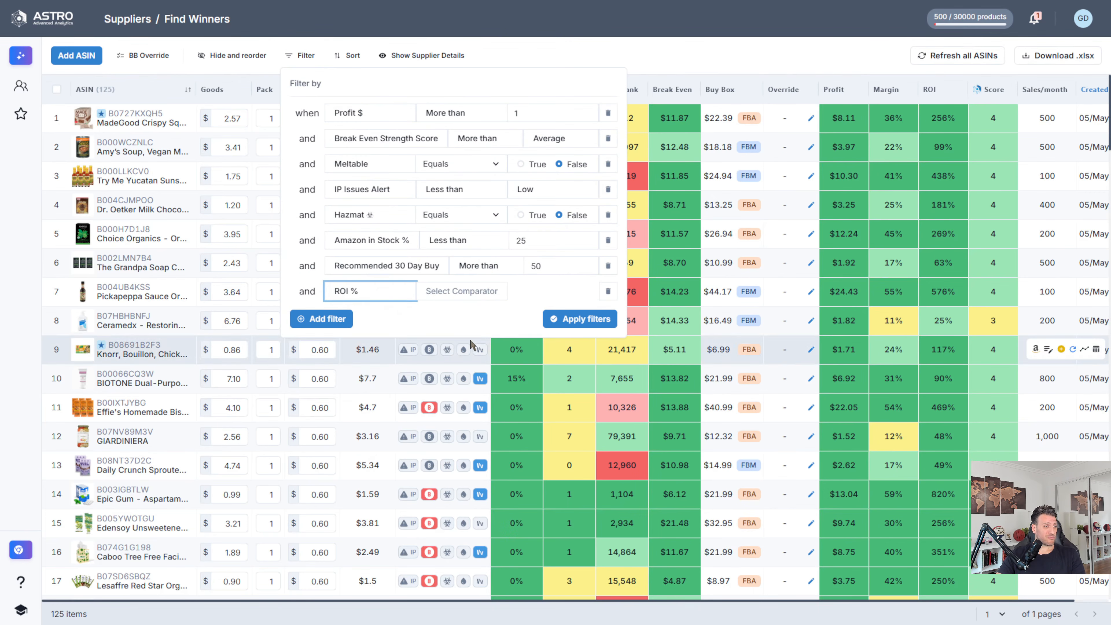
{"action": "left_click", "coordinate": [477, 291]}
{"action": "left_click", "coordinate": [444, 316]}
{"action": "left_click", "coordinate": [552, 294]}
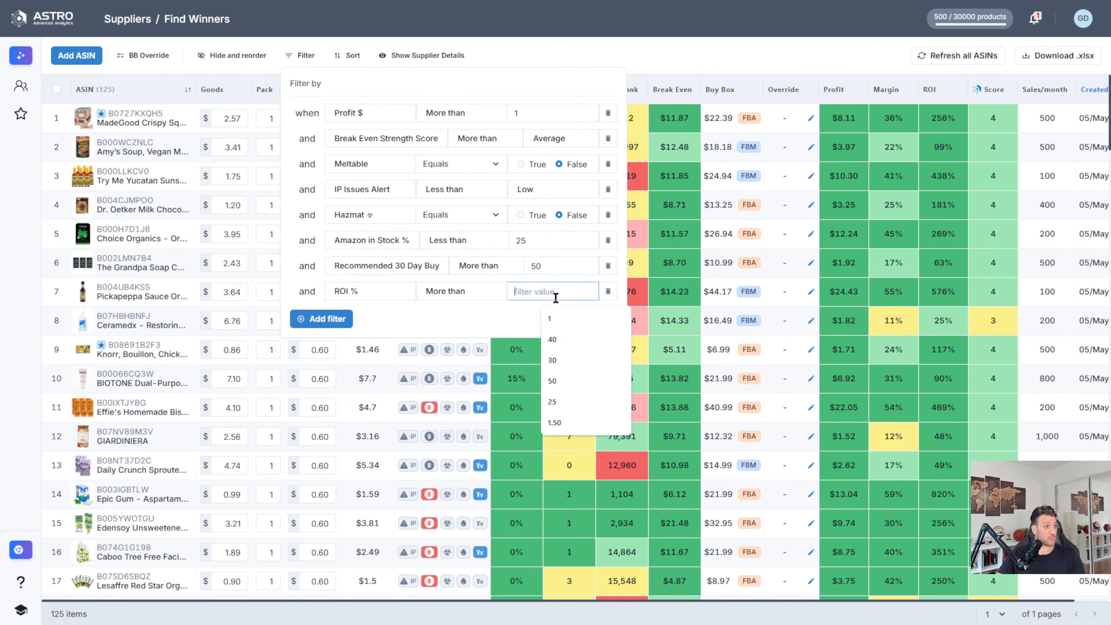
{"action": "type", "text": "30"}
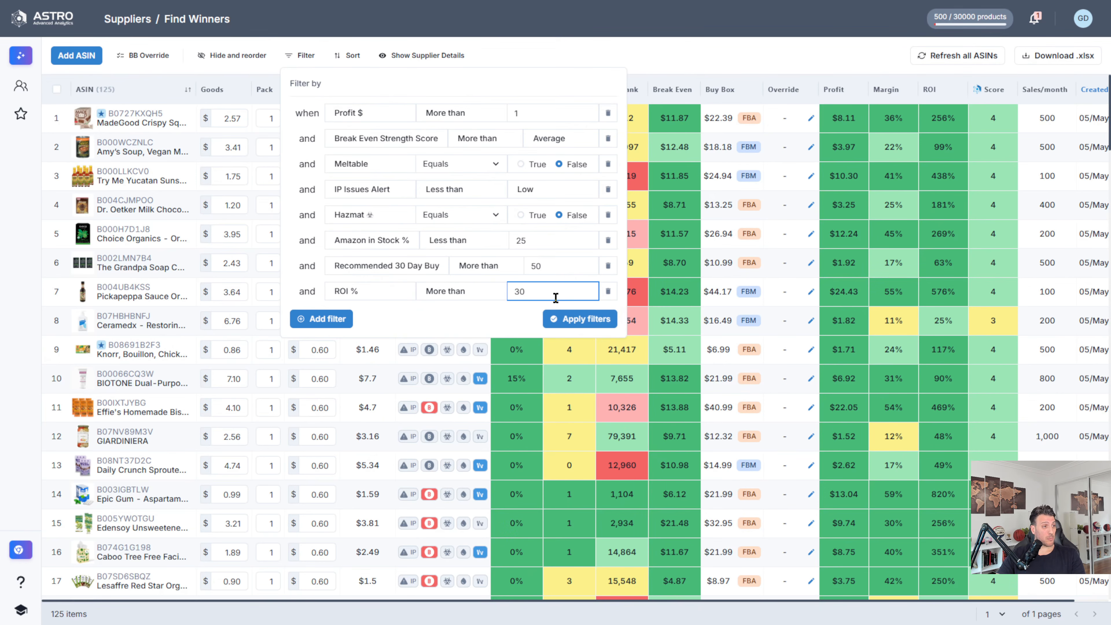
{"action": "left_click", "coordinate": [585, 325]}
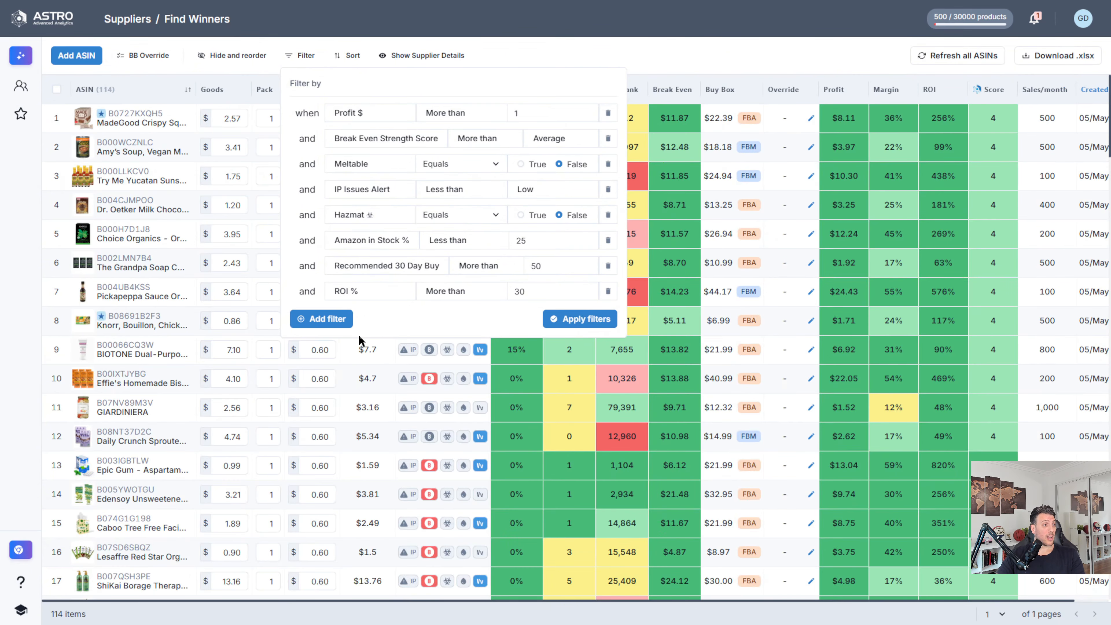
{"action": "left_click", "coordinate": [755, 55]}
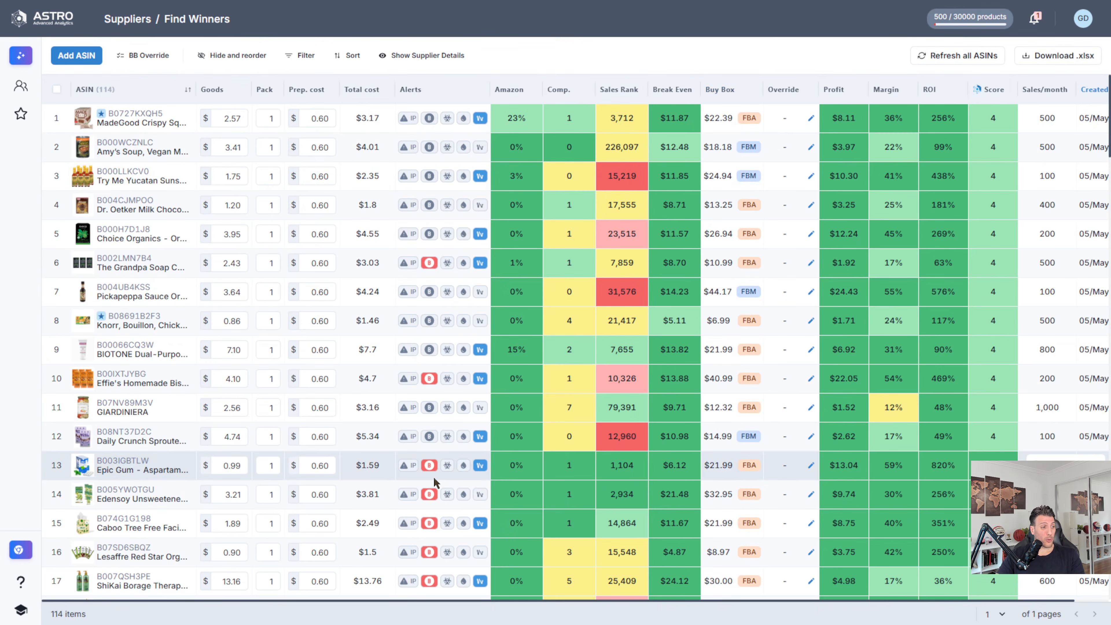
Step: Add a filter condition that Brand is a Seller equals False, and apply it to the product list
{"action": "left_click", "coordinate": [306, 58]}
{"action": "left_click", "coordinate": [341, 319]}
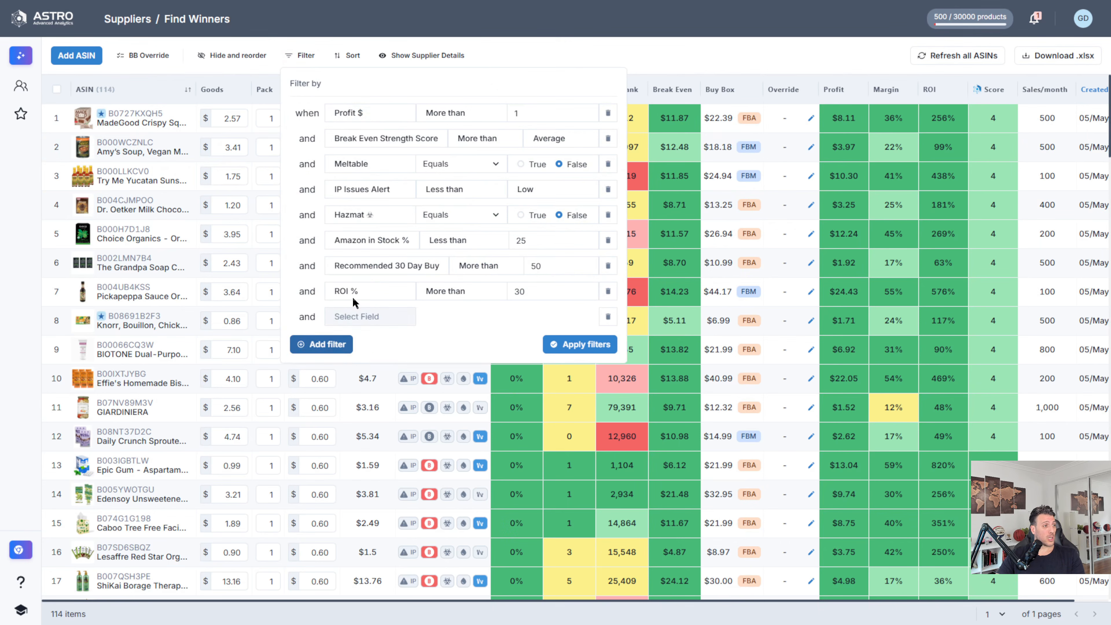
{"action": "left_click", "coordinate": [372, 317]}
{"action": "type", "text": "bra"}
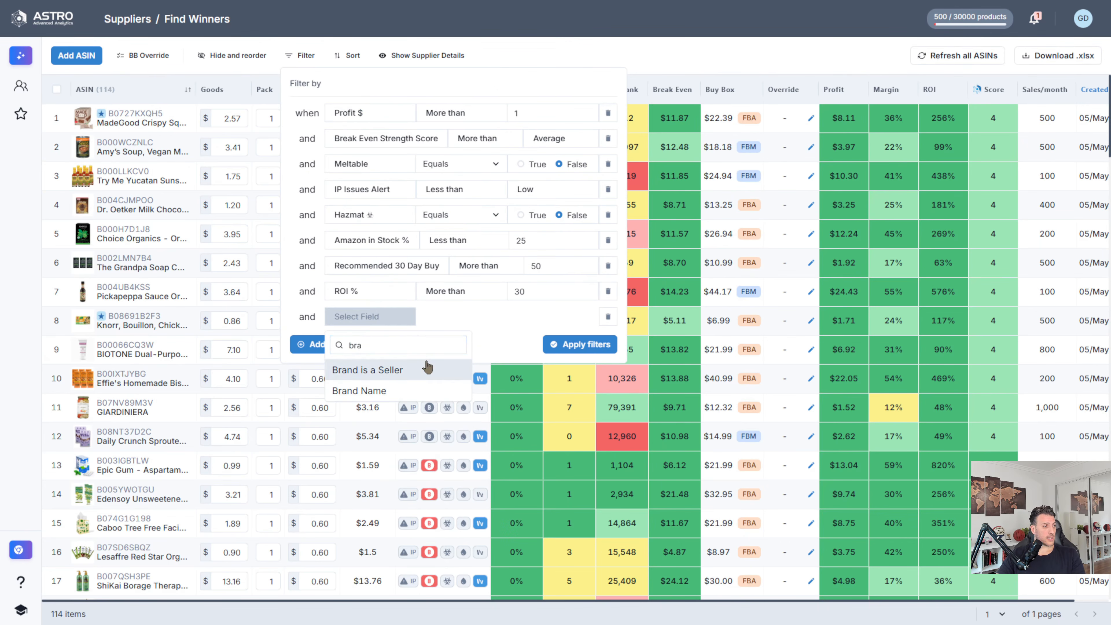
{"action": "left_click", "coordinate": [425, 369]}
{"action": "left_click", "coordinate": [560, 317]}
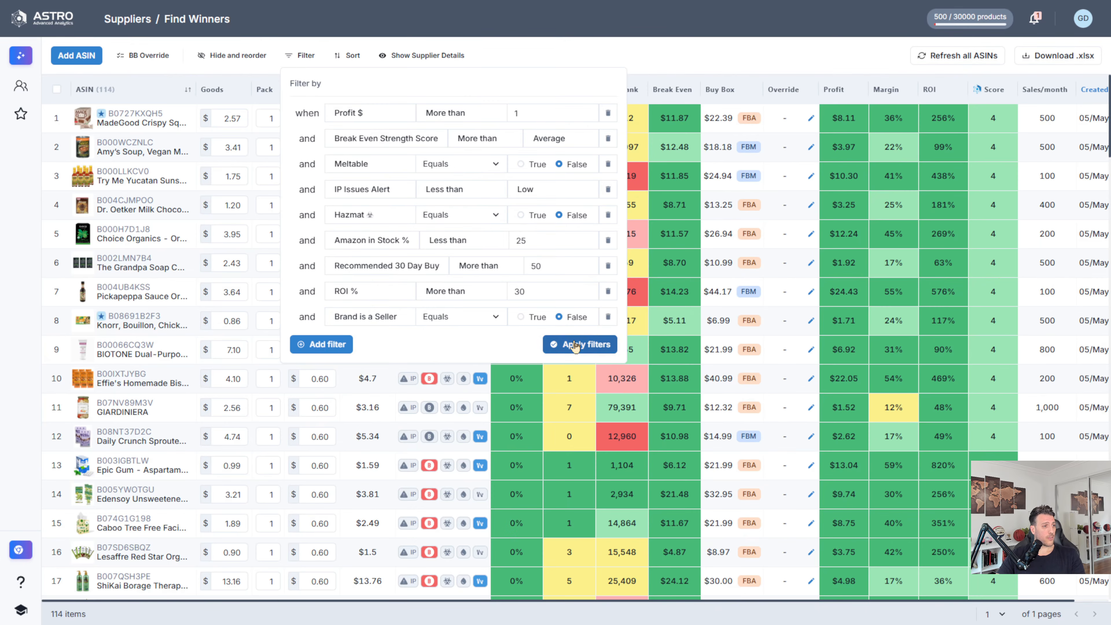
{"action": "left_click", "coordinate": [578, 344]}
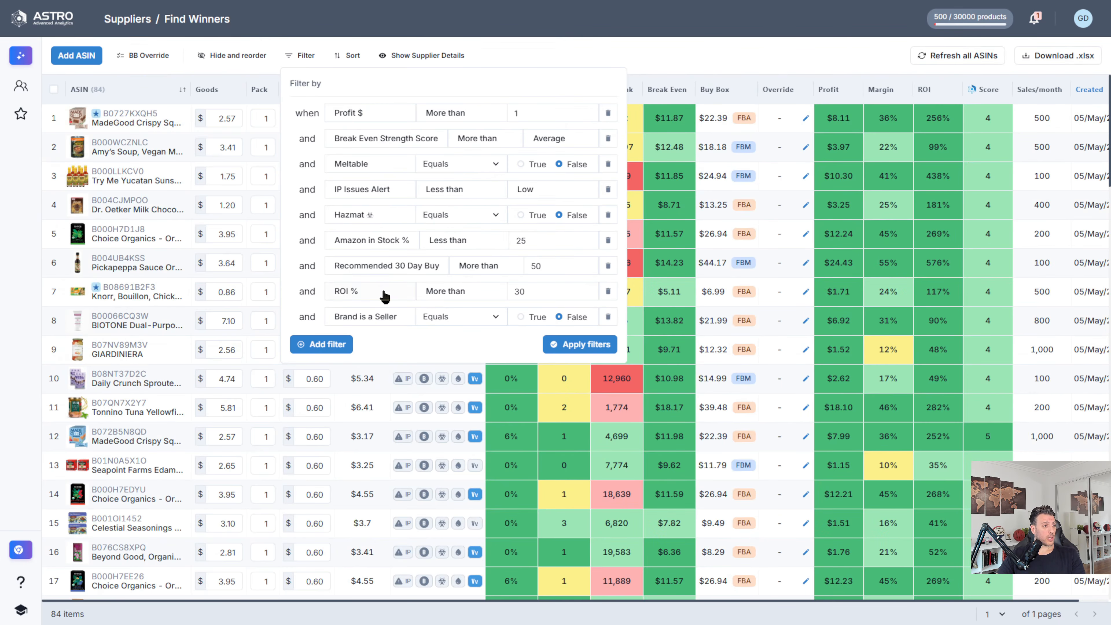
Step: Raise the ROI % filter threshold to 50, reapply the filters and close the filter settings
{"action": "double_click", "coordinate": [510, 291]}
{"action": "type", "text": "5"}
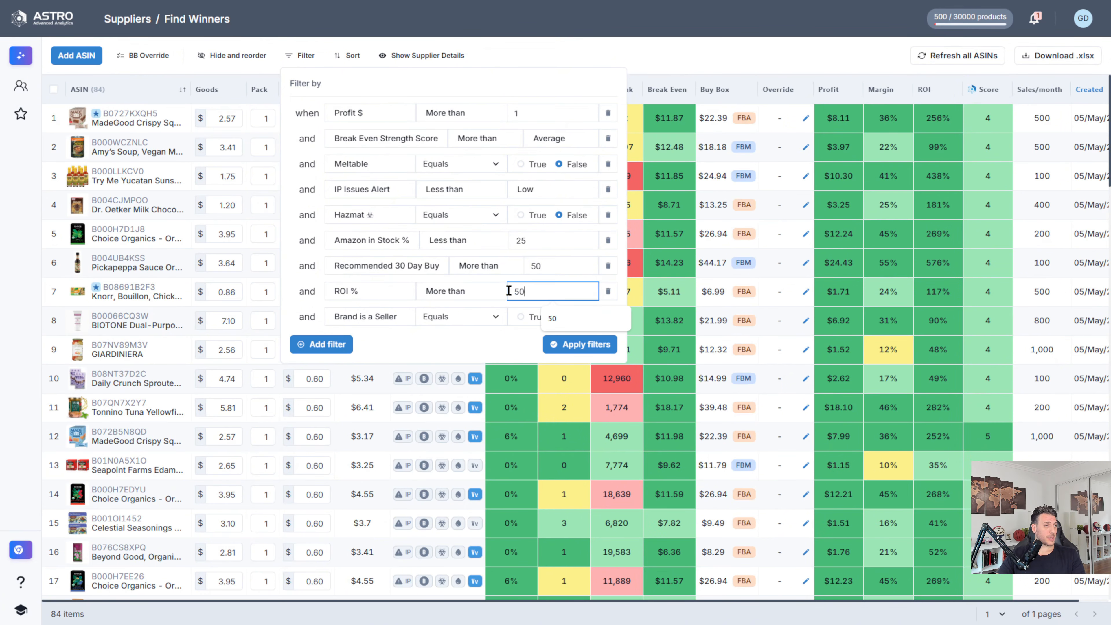
{"action": "left_click", "coordinate": [575, 344]}
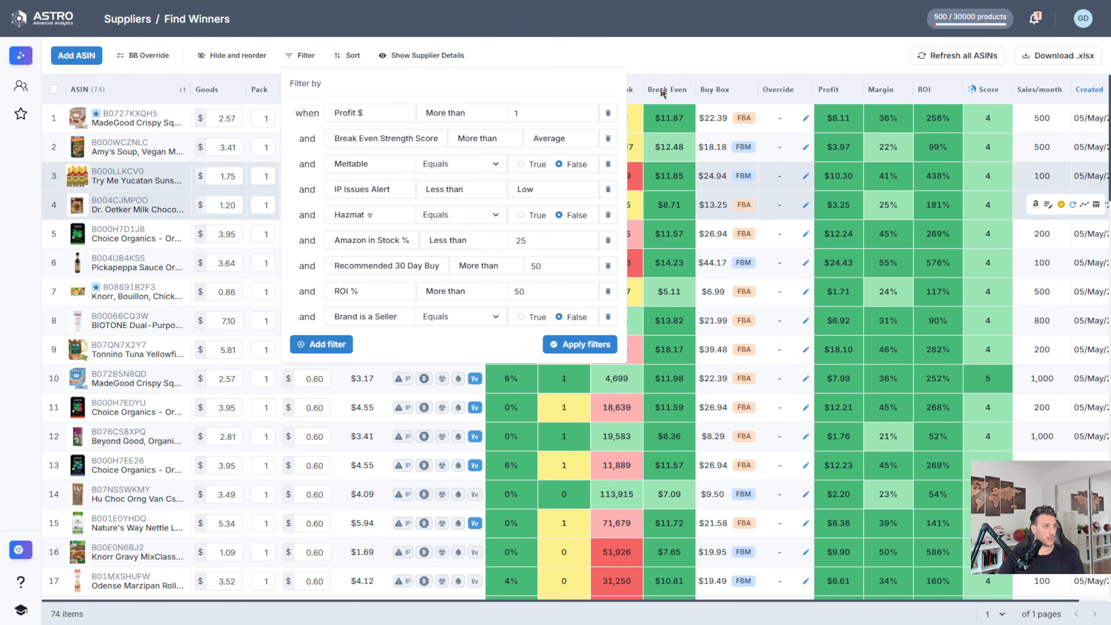
{"action": "left_click", "coordinate": [698, 55]}
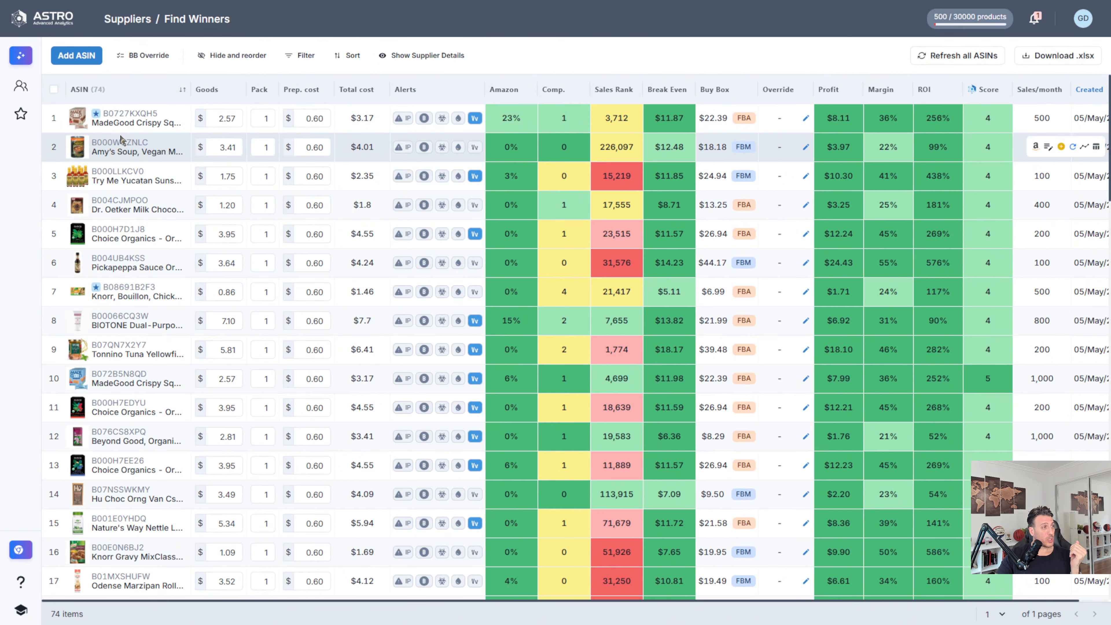
Step: Review the detail views of the Amy's Soup and Pickapeppa Sauce products, then return to the full product list
{"action": "mouse_move", "coordinate": [132, 151]}
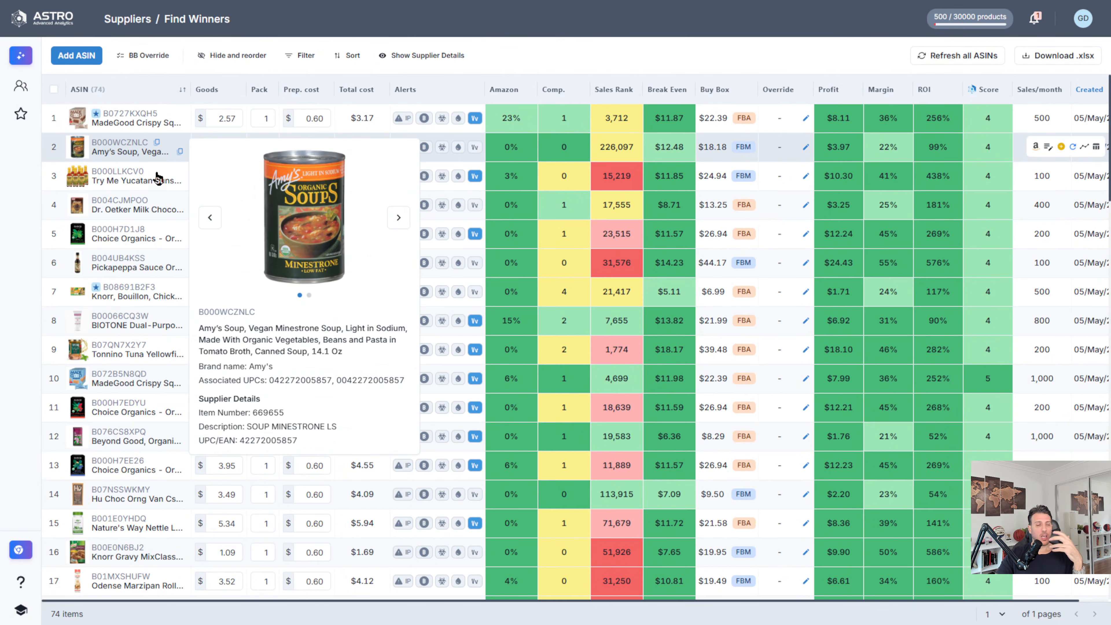
{"action": "mouse_move", "coordinate": [158, 177]}
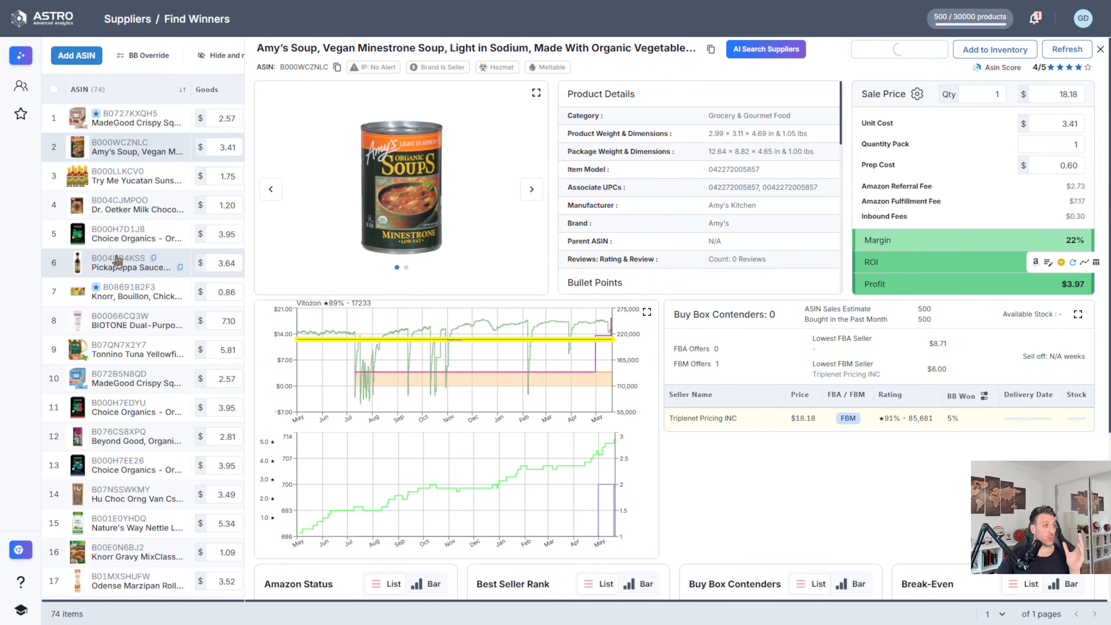
{"action": "left_click", "coordinate": [114, 267]}
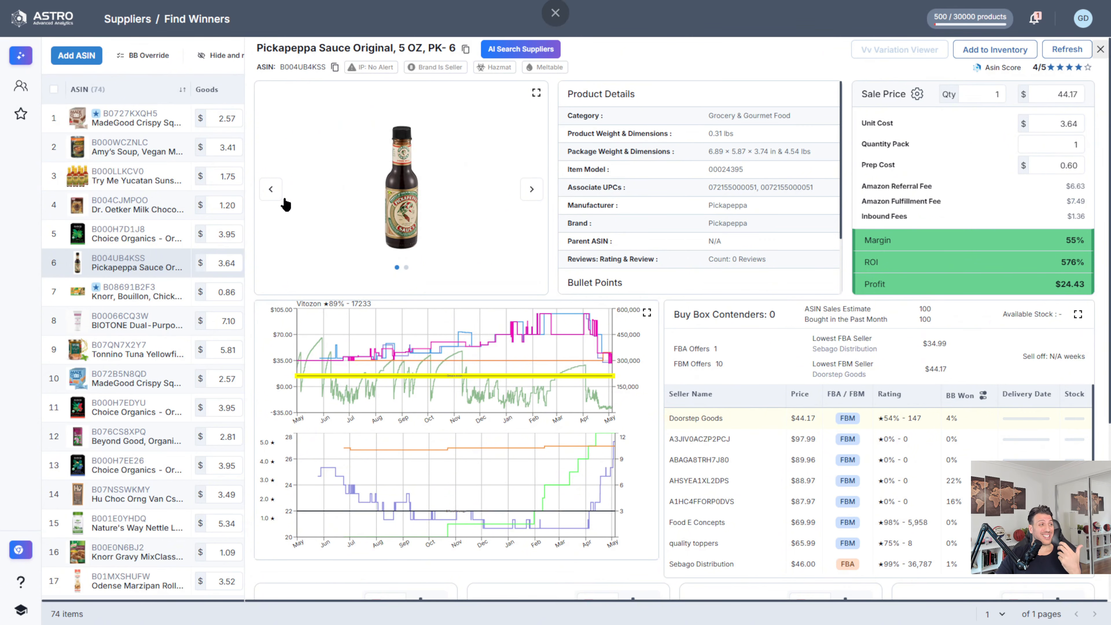
{"action": "left_click", "coordinate": [210, 210]}
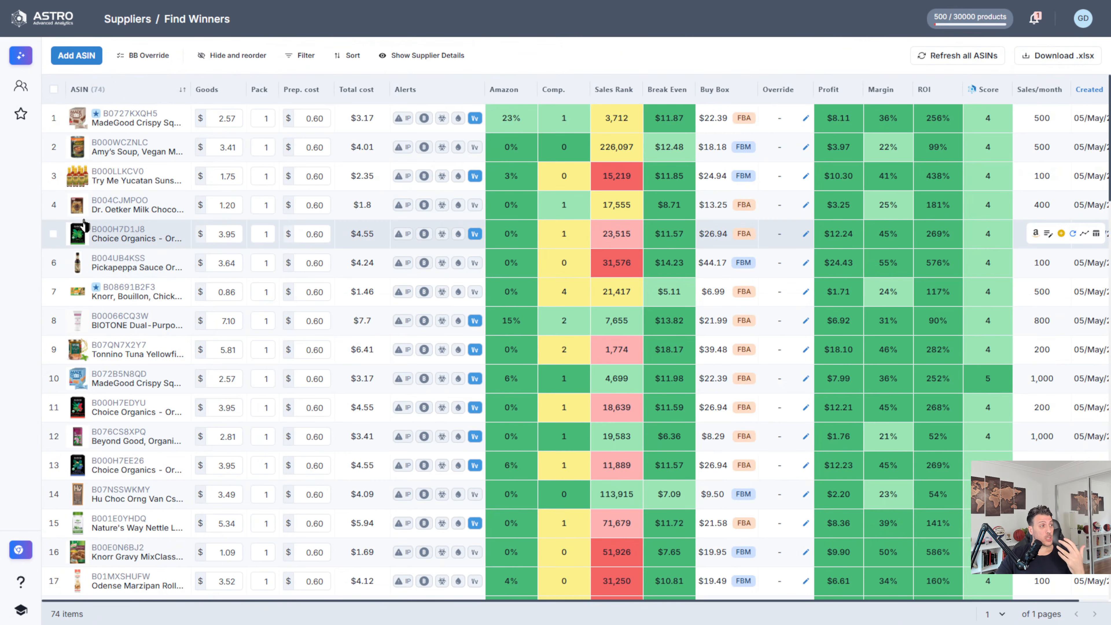
Step: Select the Choice Organics product in row 5 and the BIOTONE product in row 8, and view the shortlists available for them
{"action": "left_click", "coordinate": [52, 236]}
{"action": "left_click", "coordinate": [53, 322]}
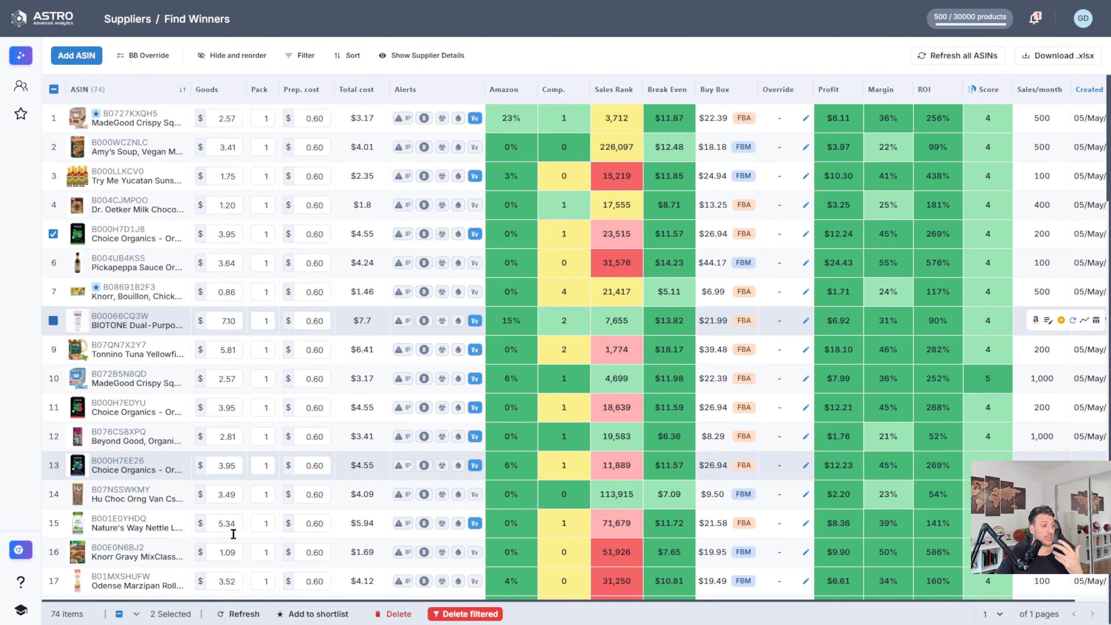
{"action": "left_click", "coordinate": [303, 616]}
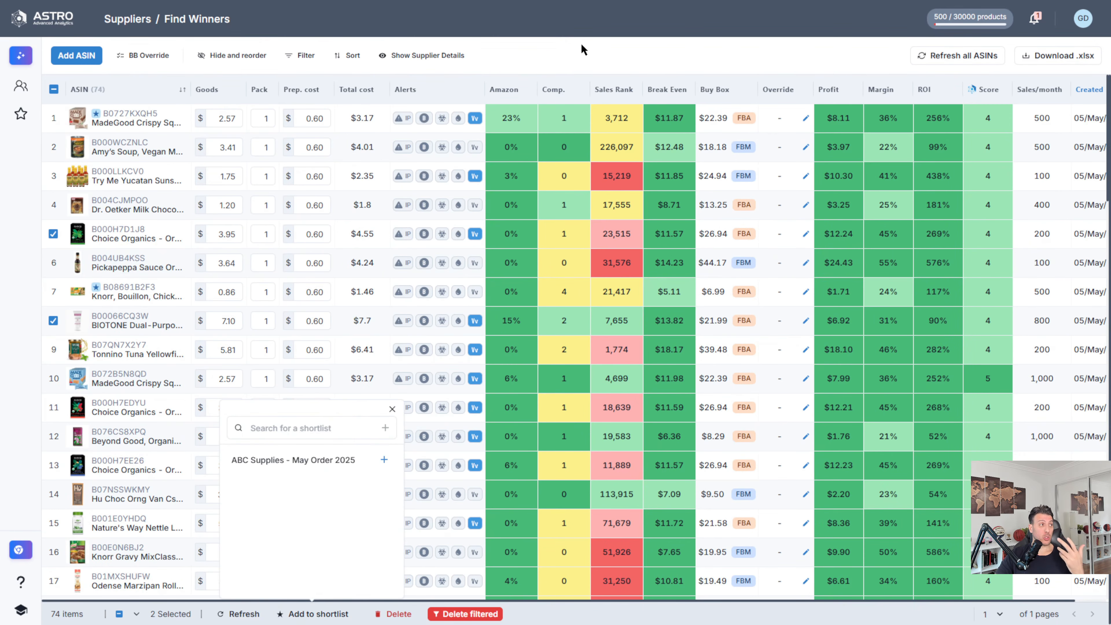
{"action": "left_click", "coordinate": [393, 410]}
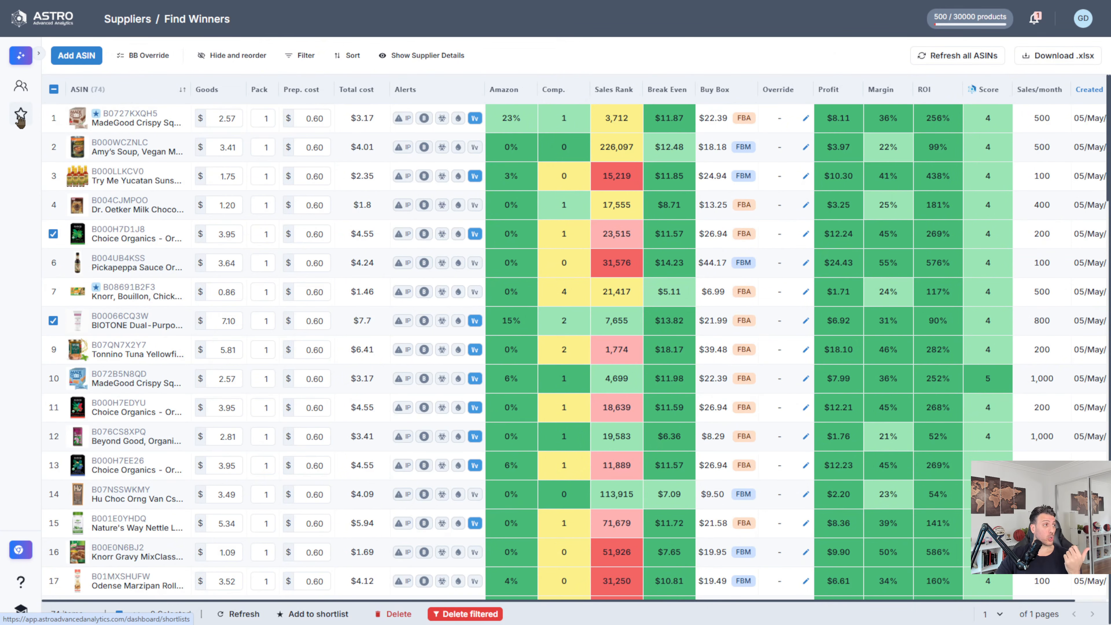
Step: Open the Find Winners shortlist and zoom out to examine its purchase summary and quantities to buy
{"action": "left_click", "coordinate": [41, 112]}
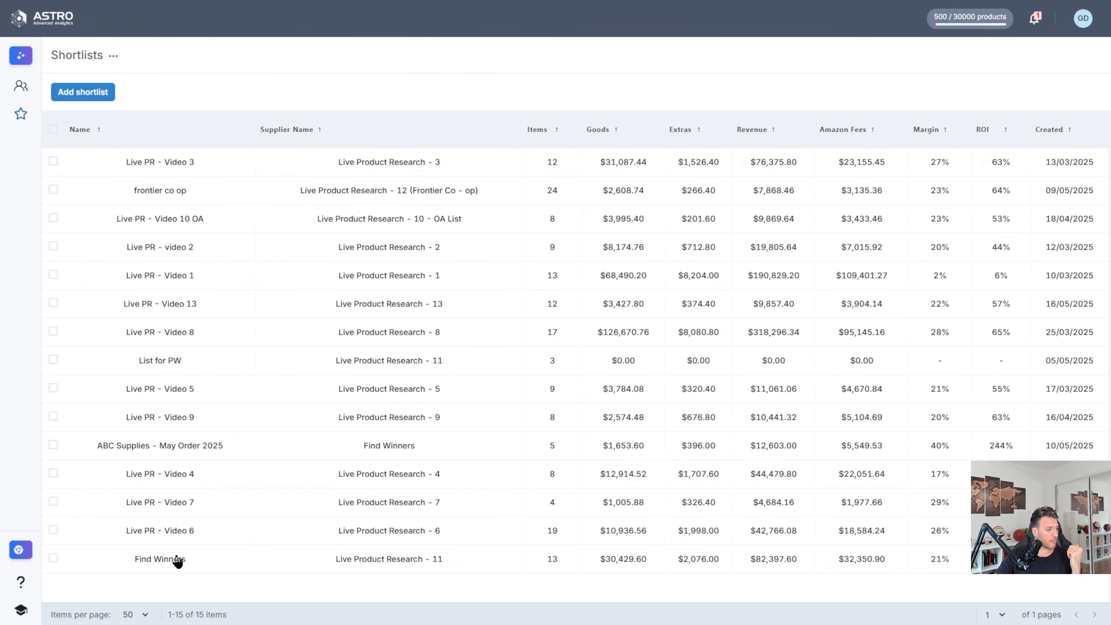
{"action": "left_click", "coordinate": [351, 462]}
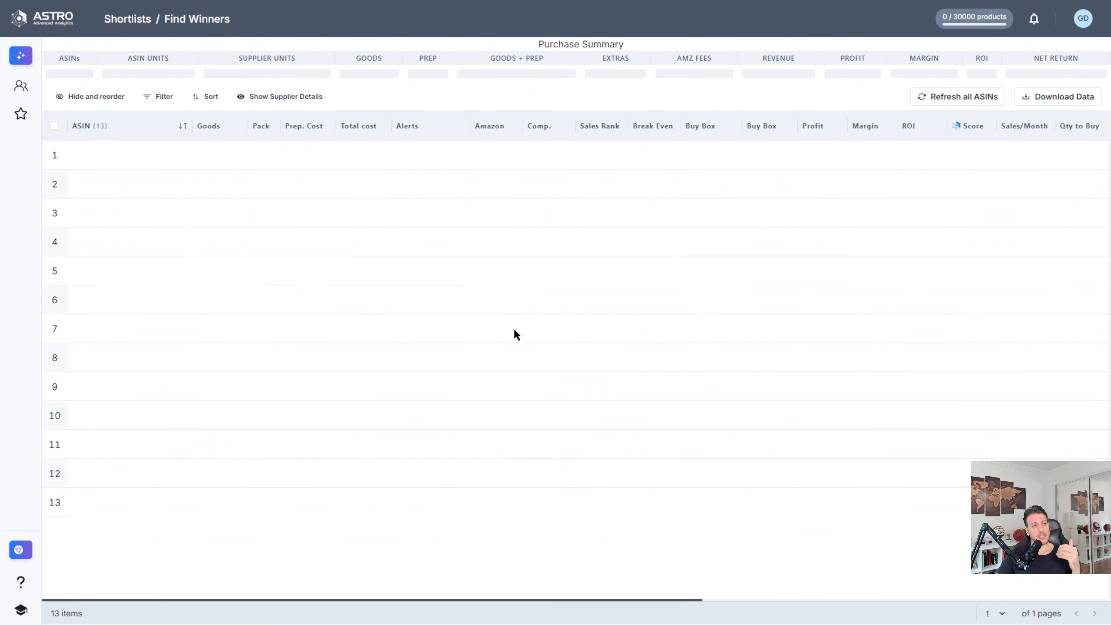
{"action": "mouse_move", "coordinate": [514, 329]}
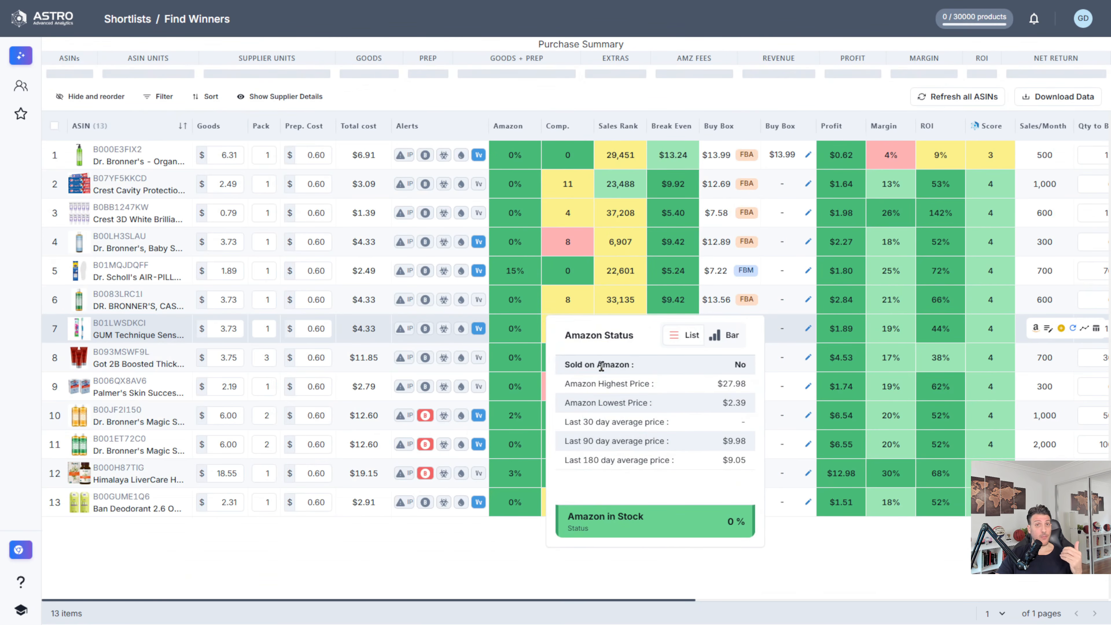
{"action": "key", "text": "ctrl+minus"}
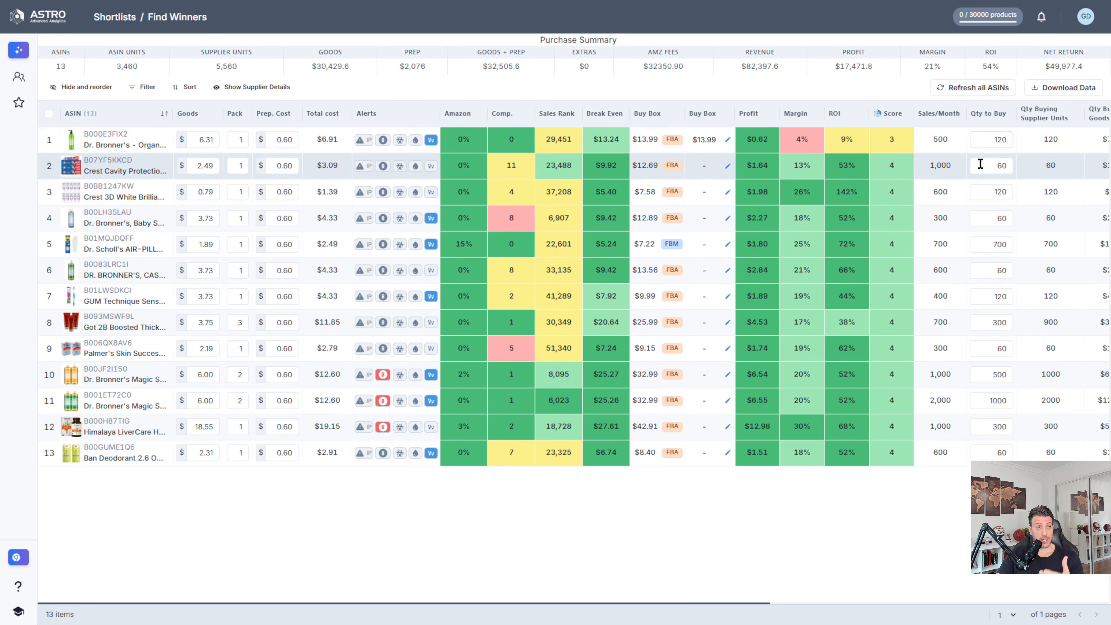
Step: Examine the revenue figure in the purchase summary and the list of shortlisted ASINs
{"action": "mouse_move", "coordinate": [893, 402]}
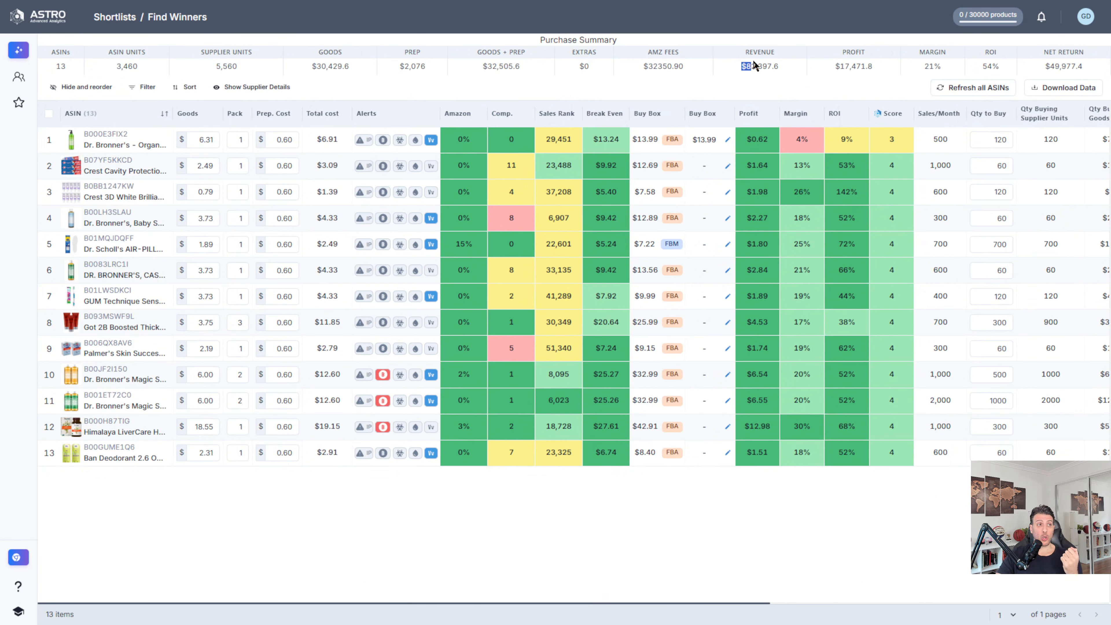
{"action": "left_click_drag", "start_coordinate": [744, 67], "coordinate": [837, 66]}
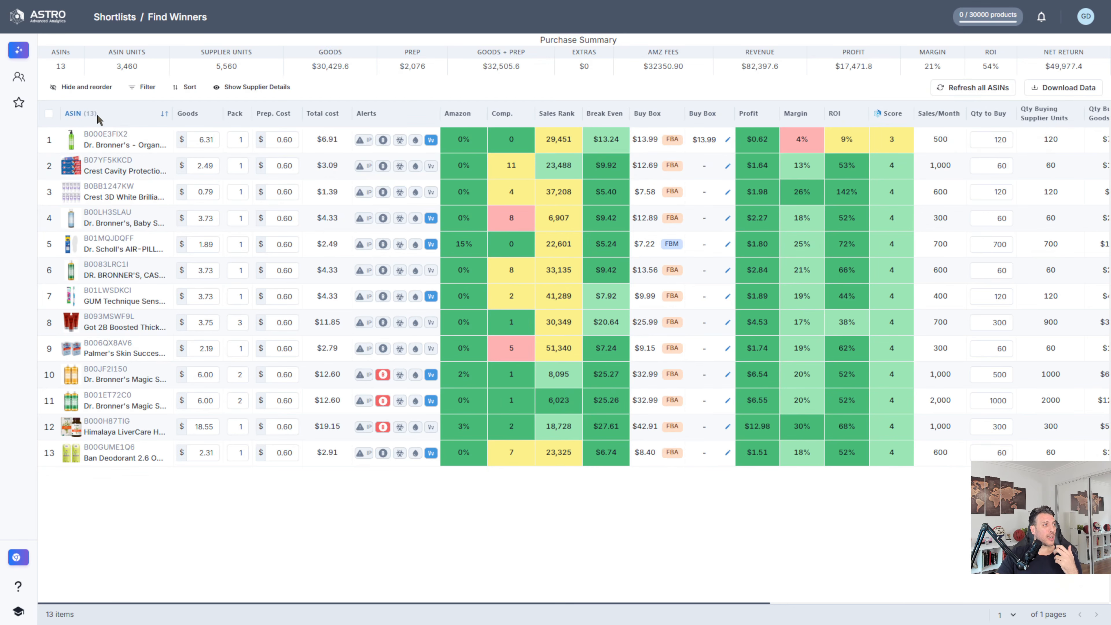
{"action": "mouse_move", "coordinate": [97, 175]}
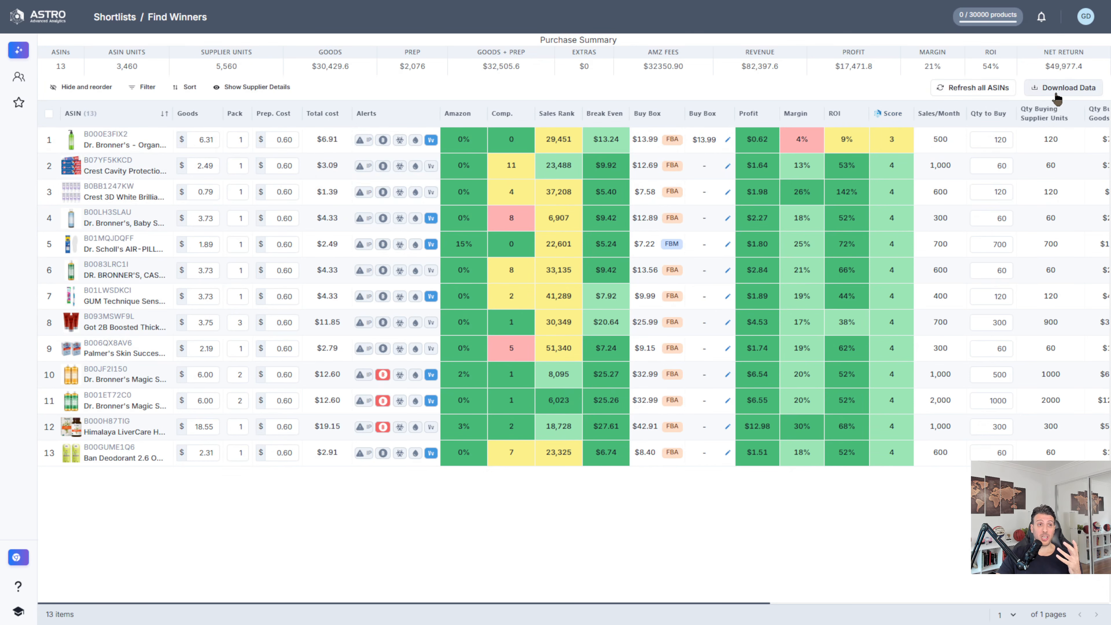
Step: Download the purchase order for the Find Winners shortlist and open the downloaded spreadsheet in Excel
{"action": "left_click", "coordinate": [1066, 88]}
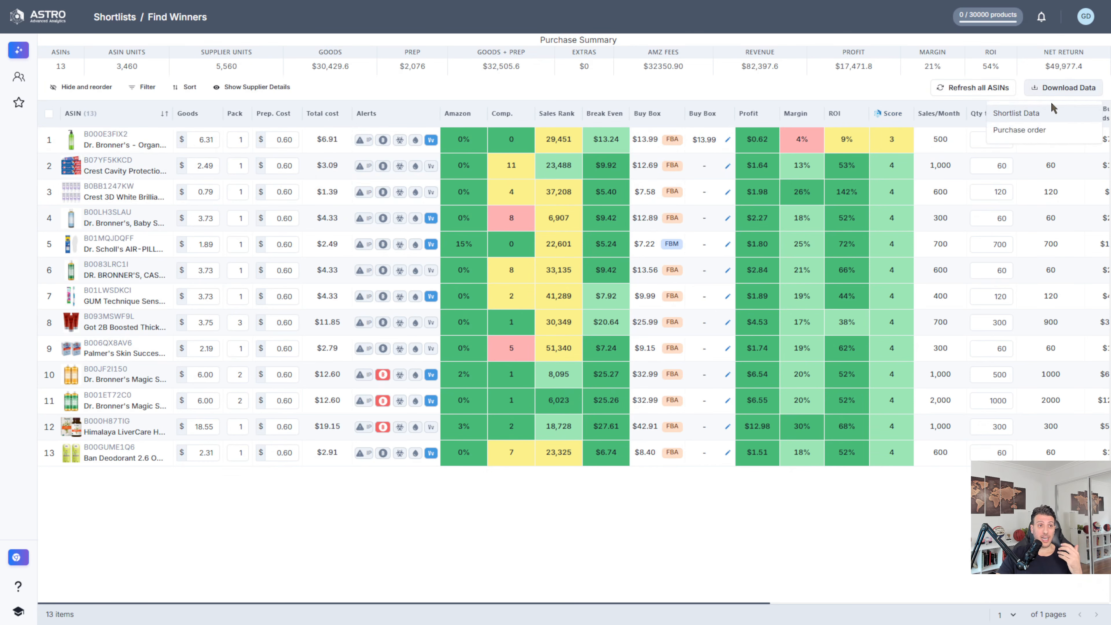
{"action": "left_click", "coordinate": [1032, 128]}
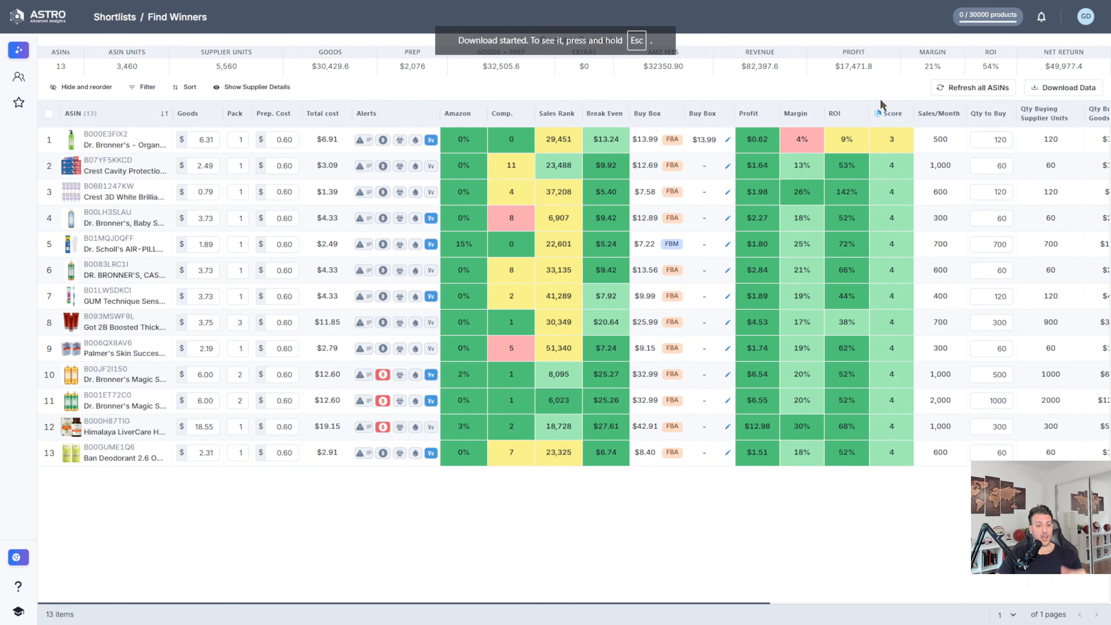
{"action": "key", "text": "F11"}
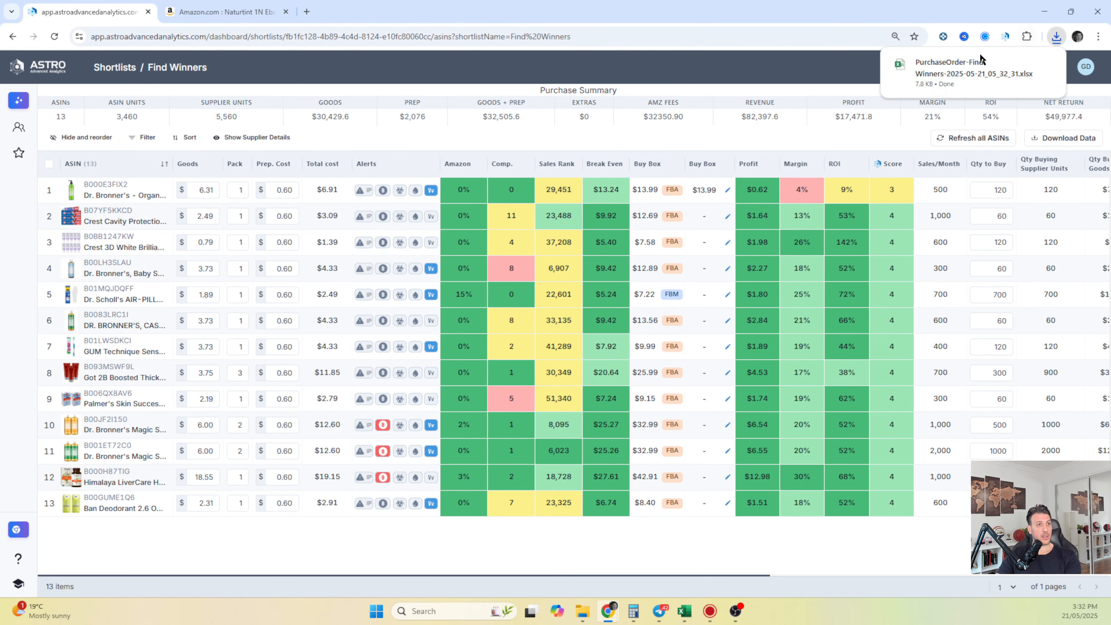
{"action": "left_click", "coordinate": [1043, 61]}
{"action": "key", "text": "F11"}
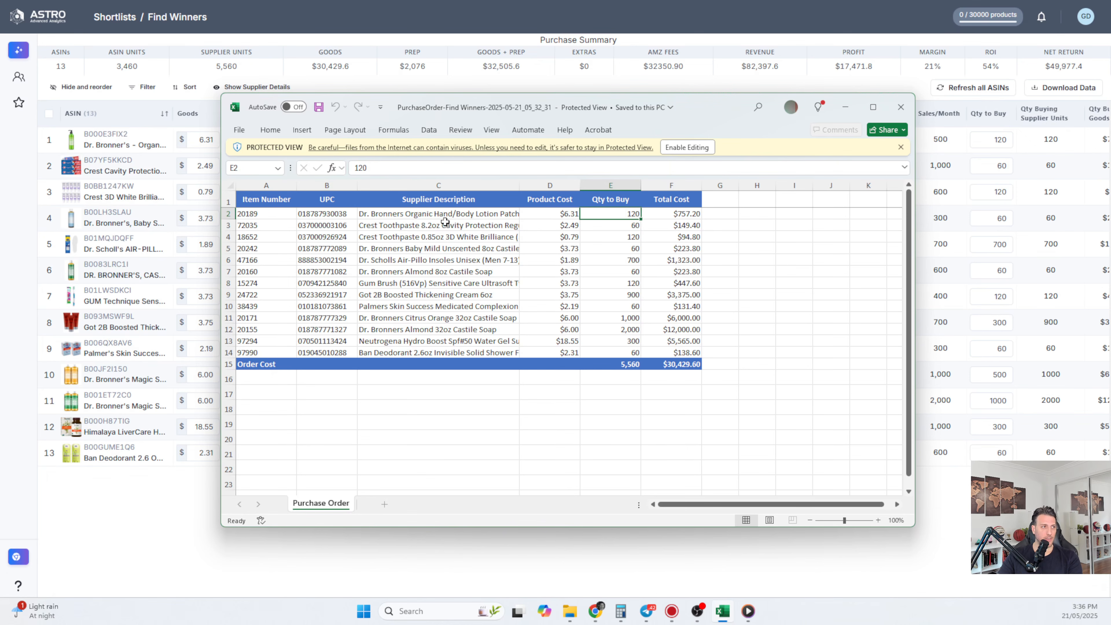
Step: Review the supplier descriptions, product costs, quantities to buy and total costs in the purchase order, including the Order Cost row
{"action": "left_click_drag", "start_coordinate": [461, 211], "coordinate": [461, 344]}
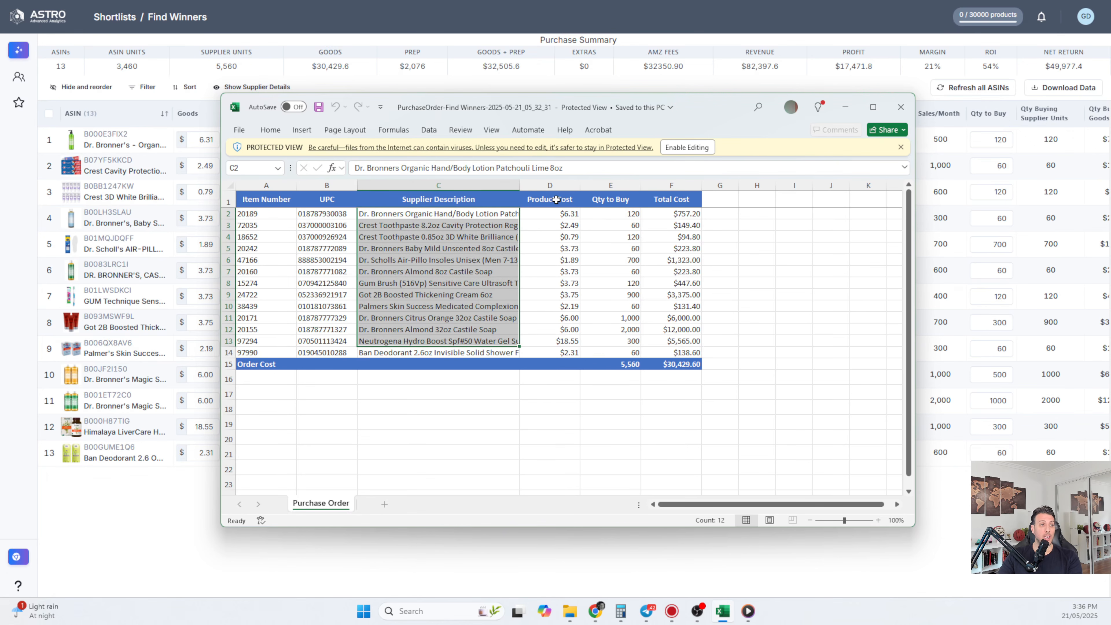
{"action": "left_click_drag", "start_coordinate": [556, 200], "coordinate": [564, 355]}
{"action": "left_click_drag", "start_coordinate": [611, 200], "coordinate": [628, 335]}
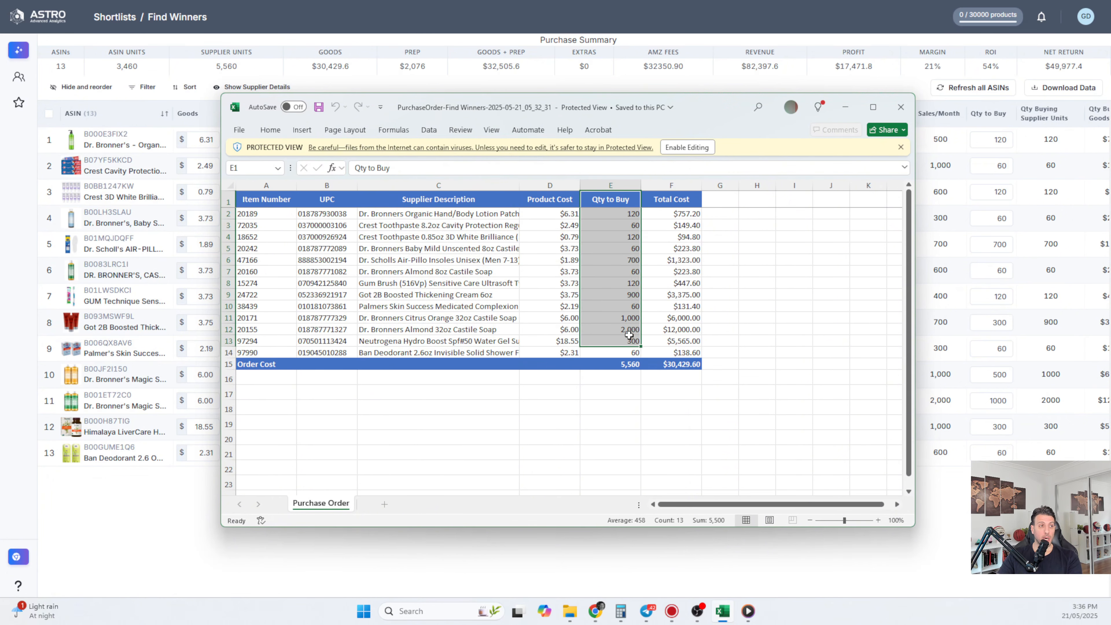
{"action": "left_click_drag", "start_coordinate": [683, 205], "coordinate": [683, 344]}
{"action": "left_click", "coordinate": [649, 411]}
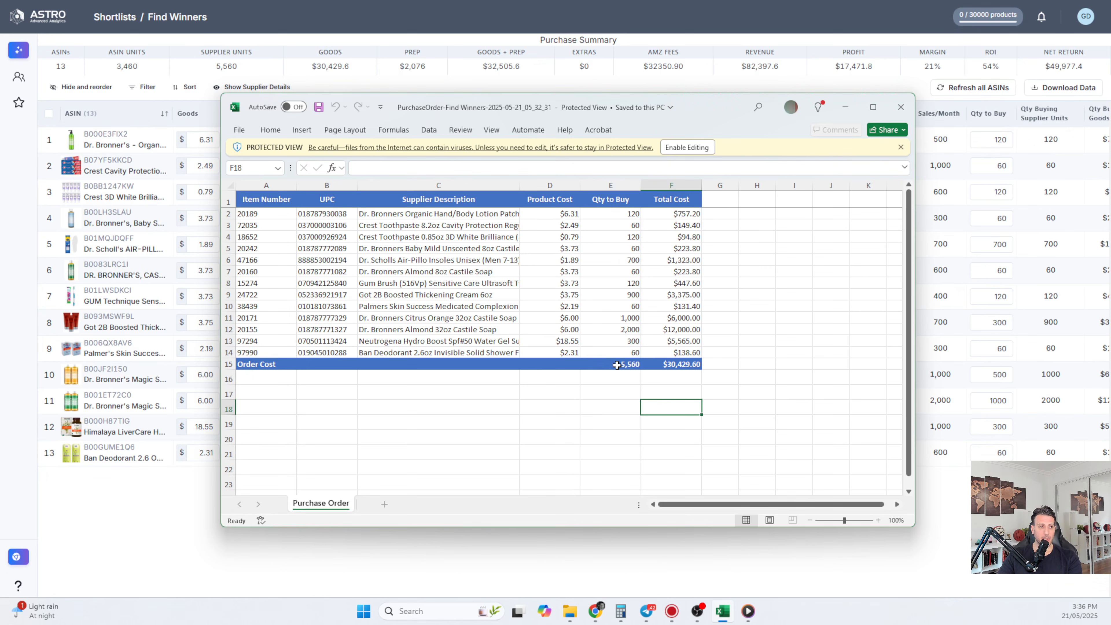
{"action": "left_click", "coordinate": [617, 365]}
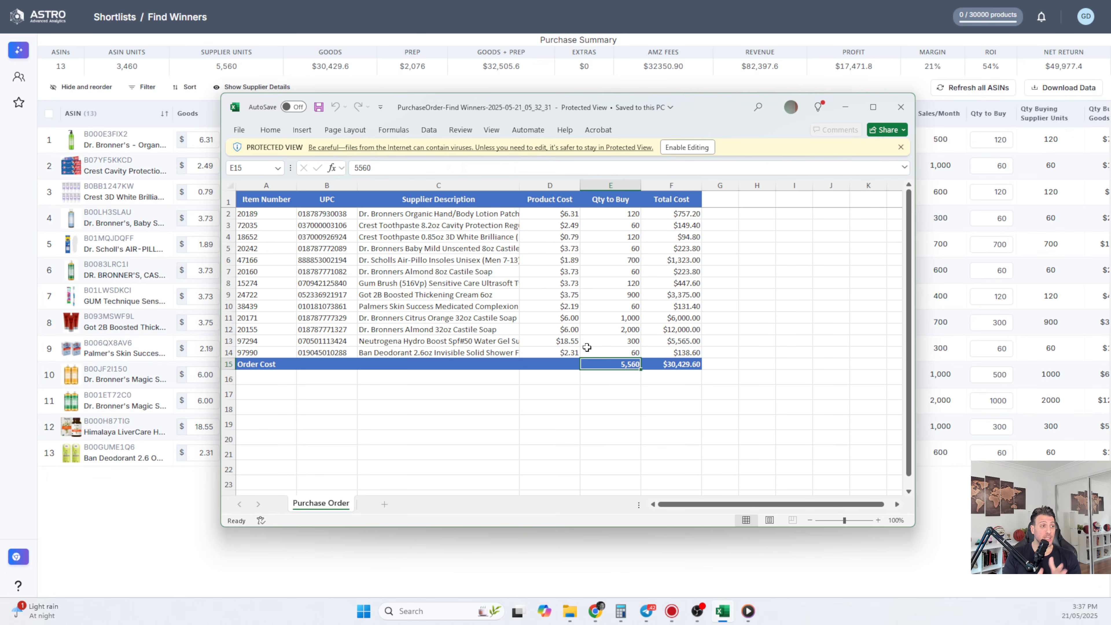
{"action": "left_click", "coordinate": [573, 321]}
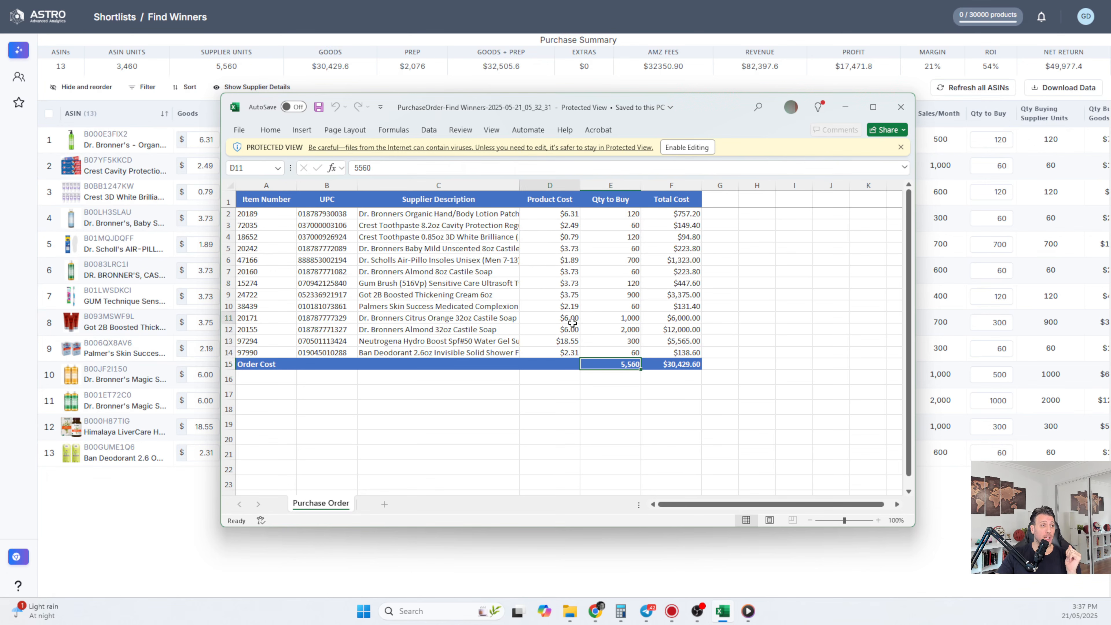